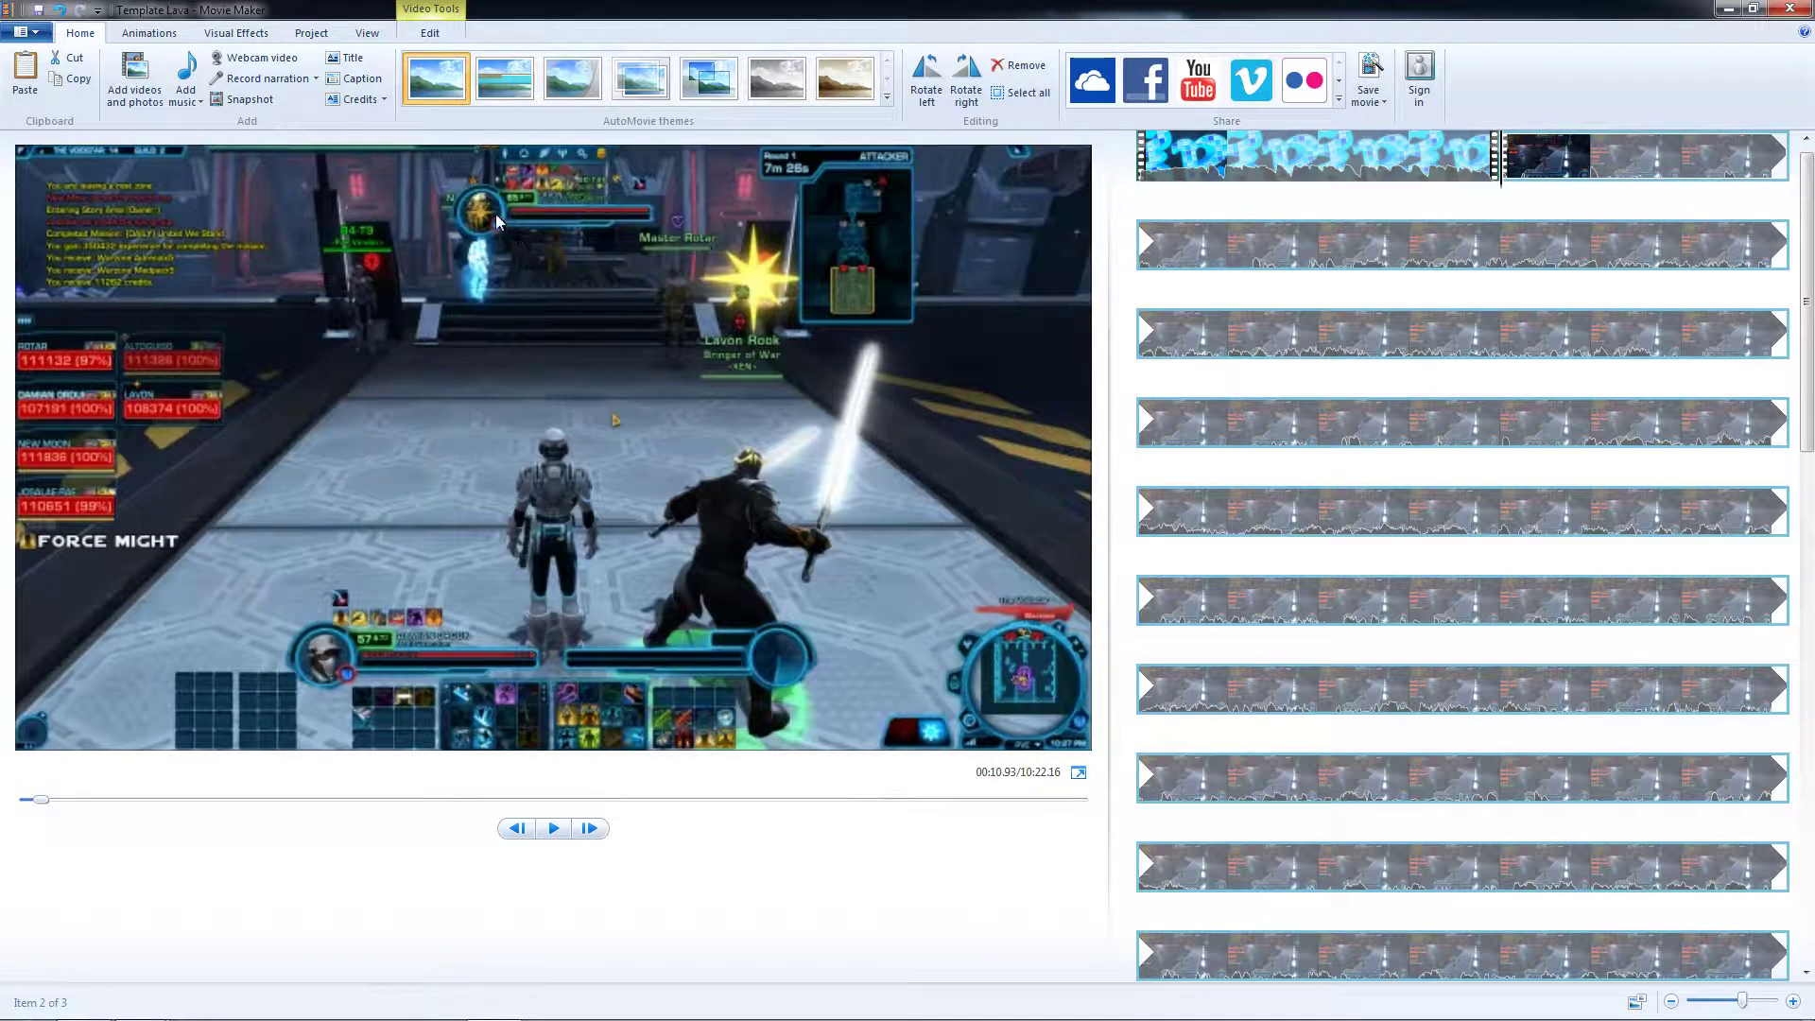
Check the video volume setting of the selected gameplay clip.
left_click(430, 33)
left_click(25, 75)
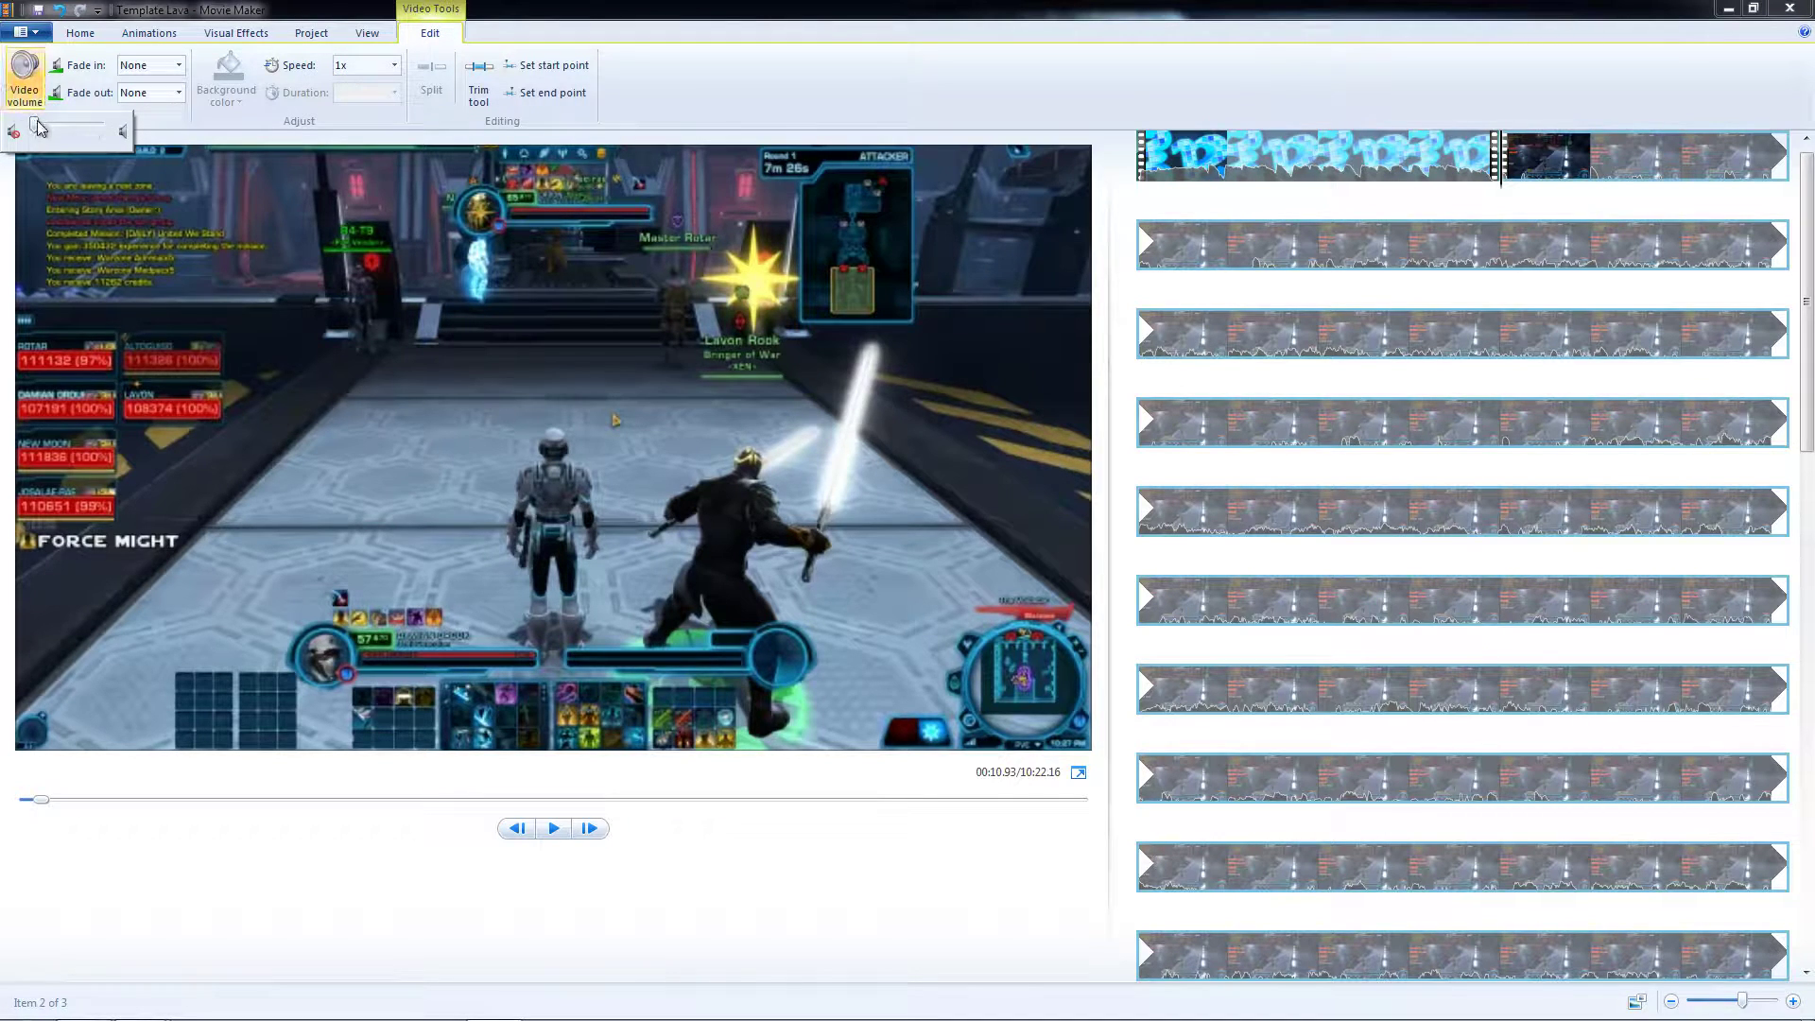
left_click(398, 369)
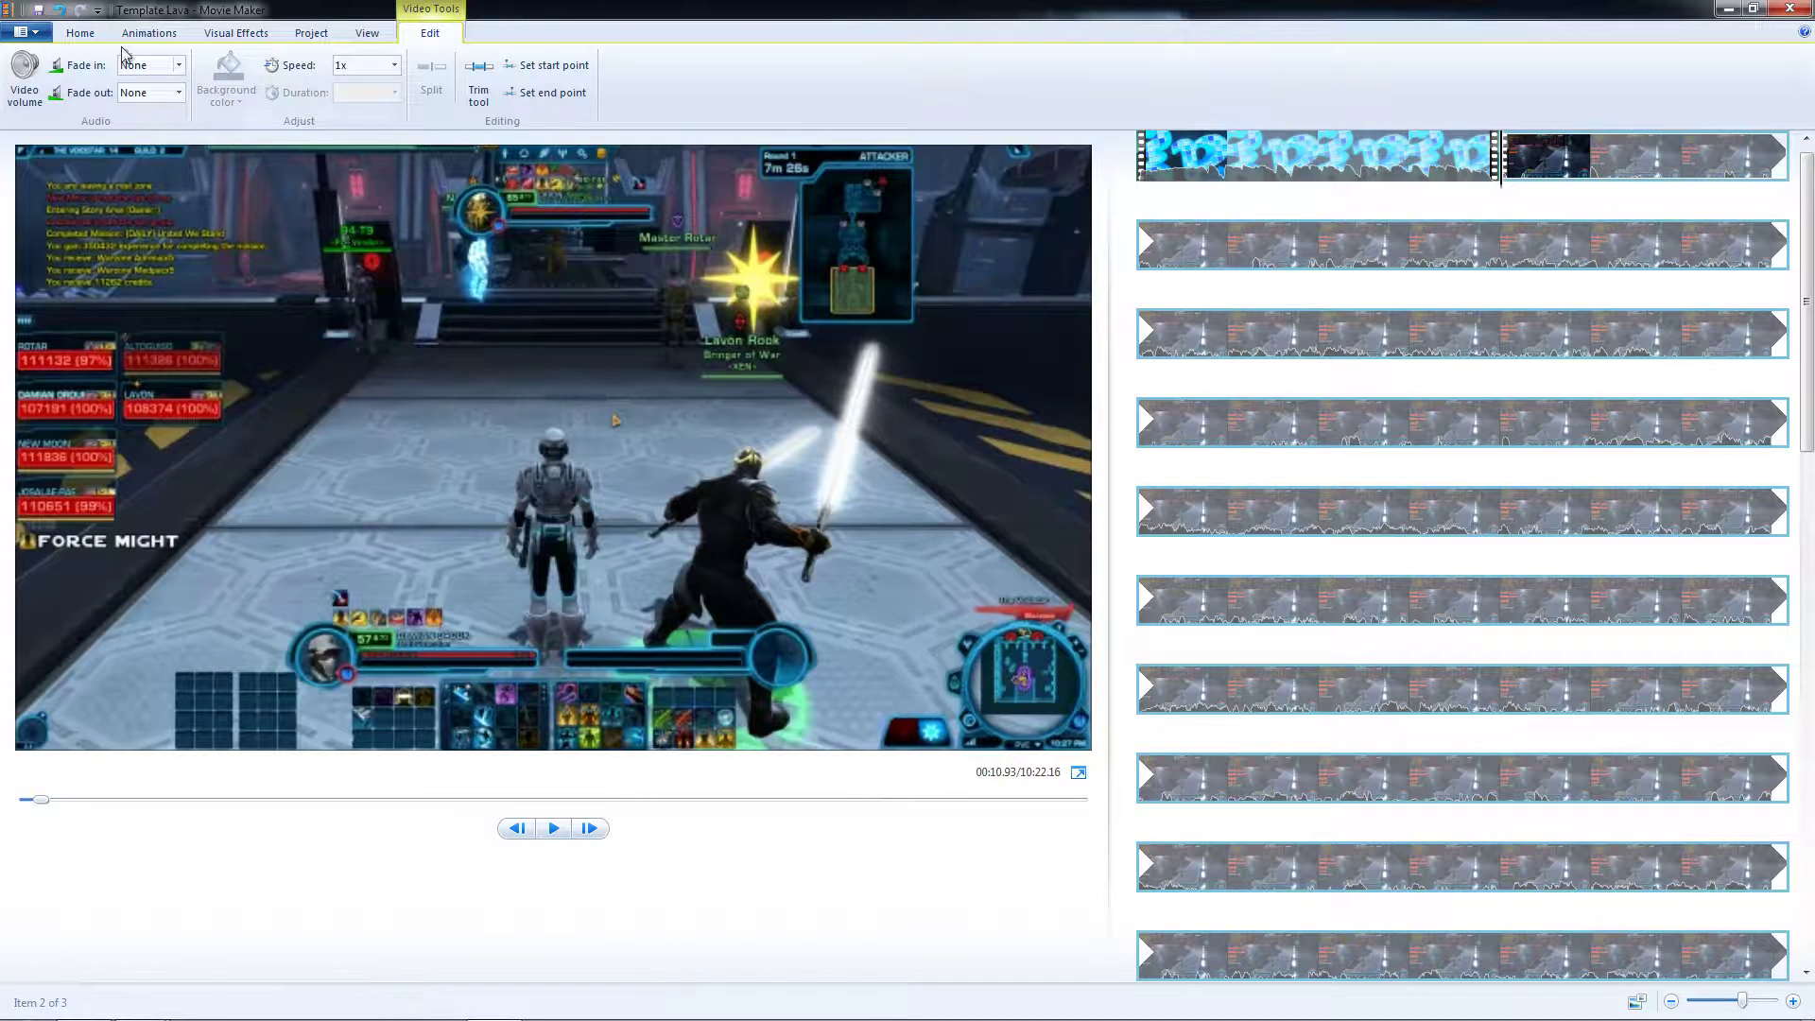
left_click(78, 35)
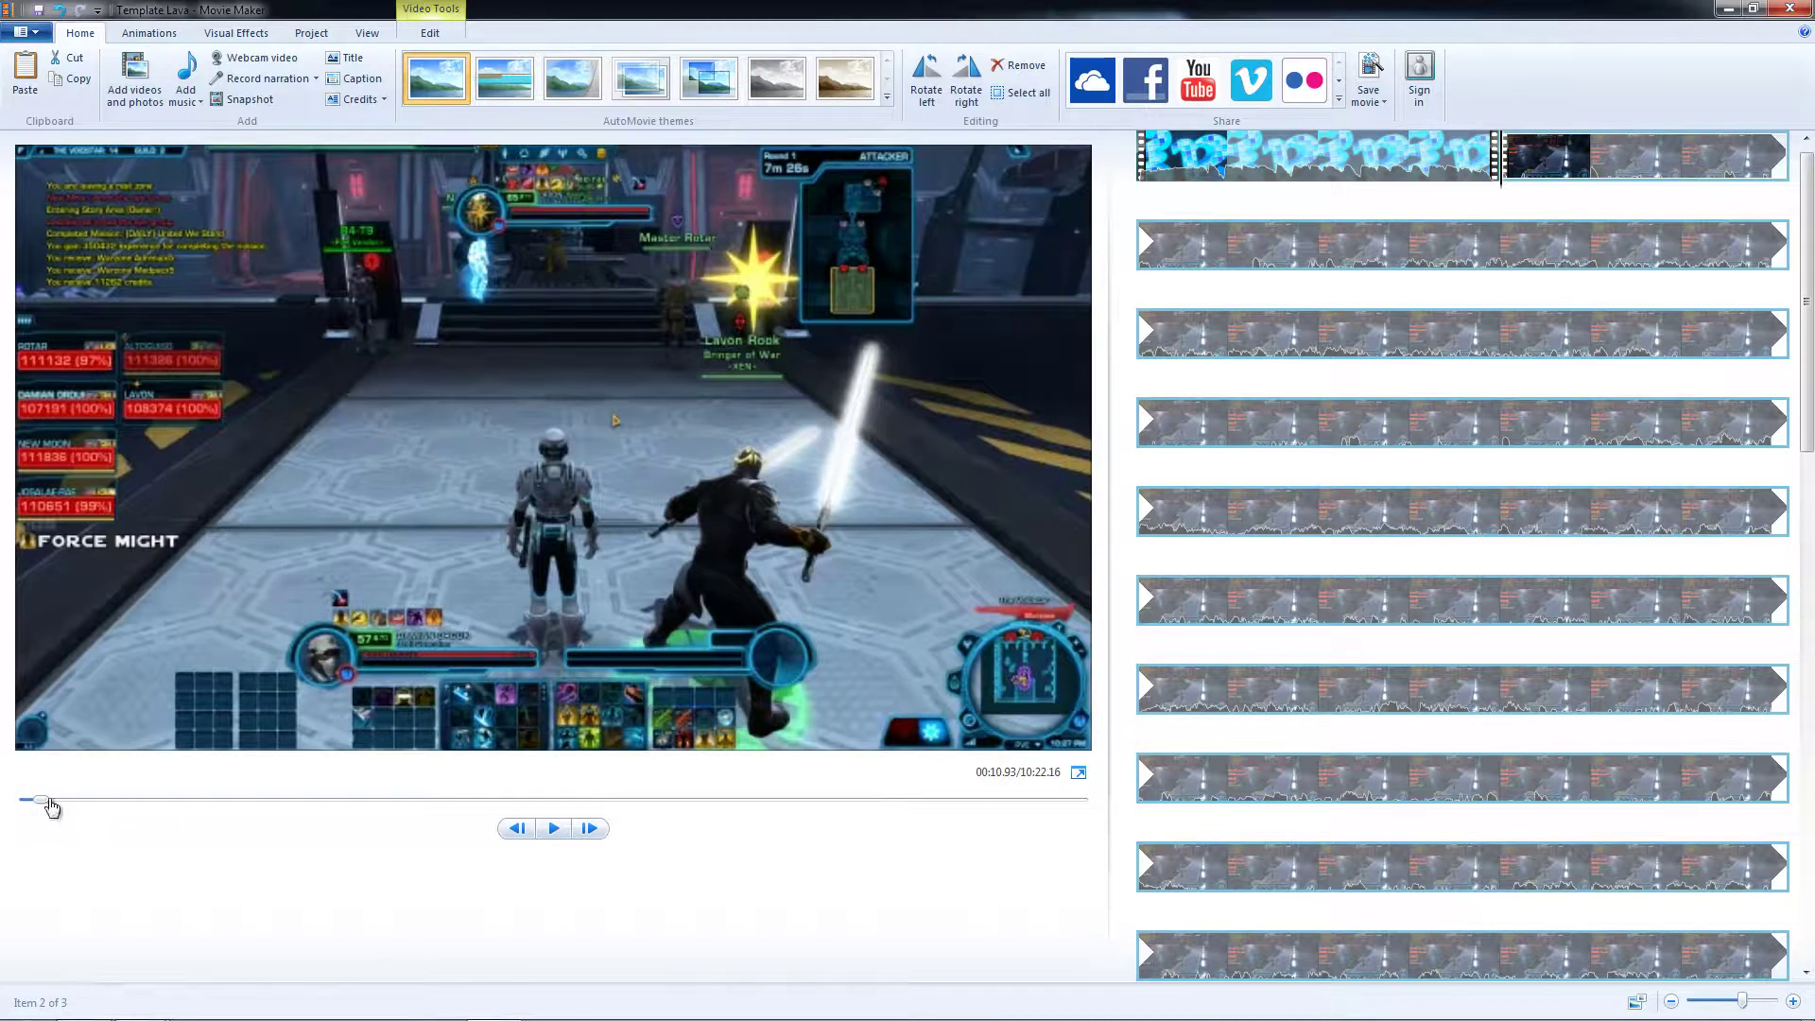
Split the gameplay clip at 04:45.37, where the first round has faded to black.
left_click_drag(49, 809, 121, 794)
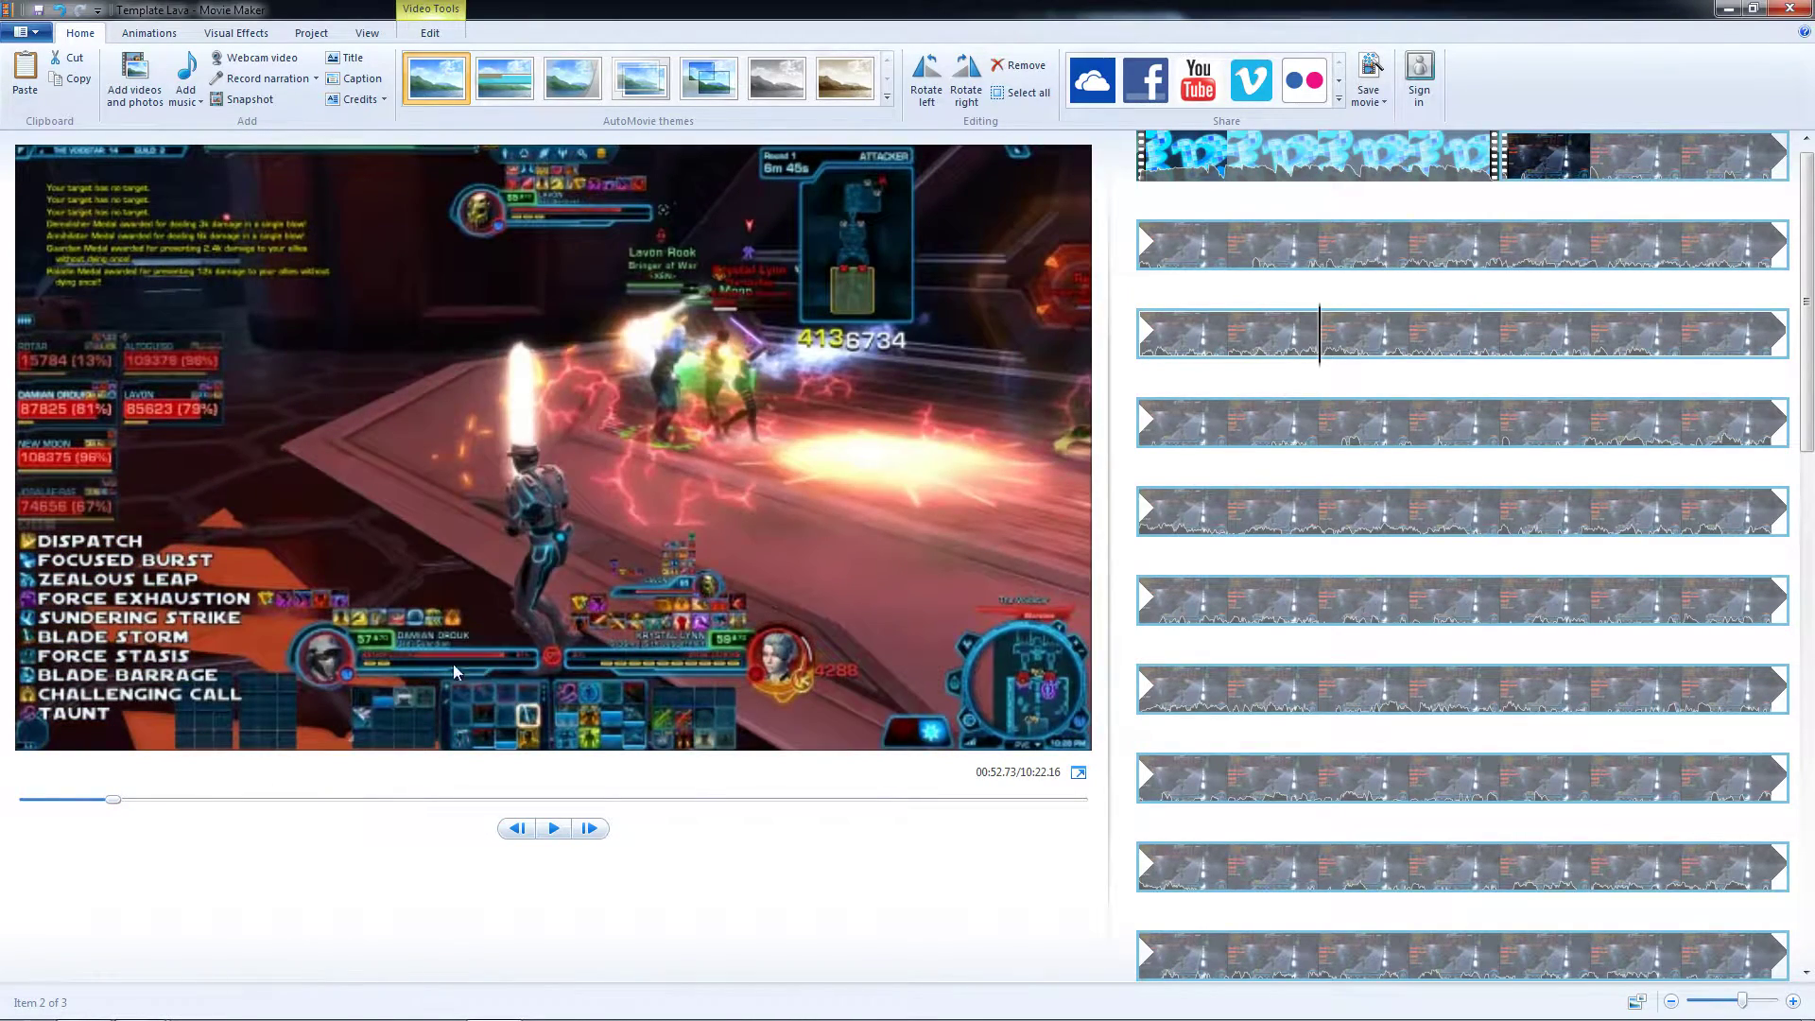
left_click_drag(121, 804, 509, 691)
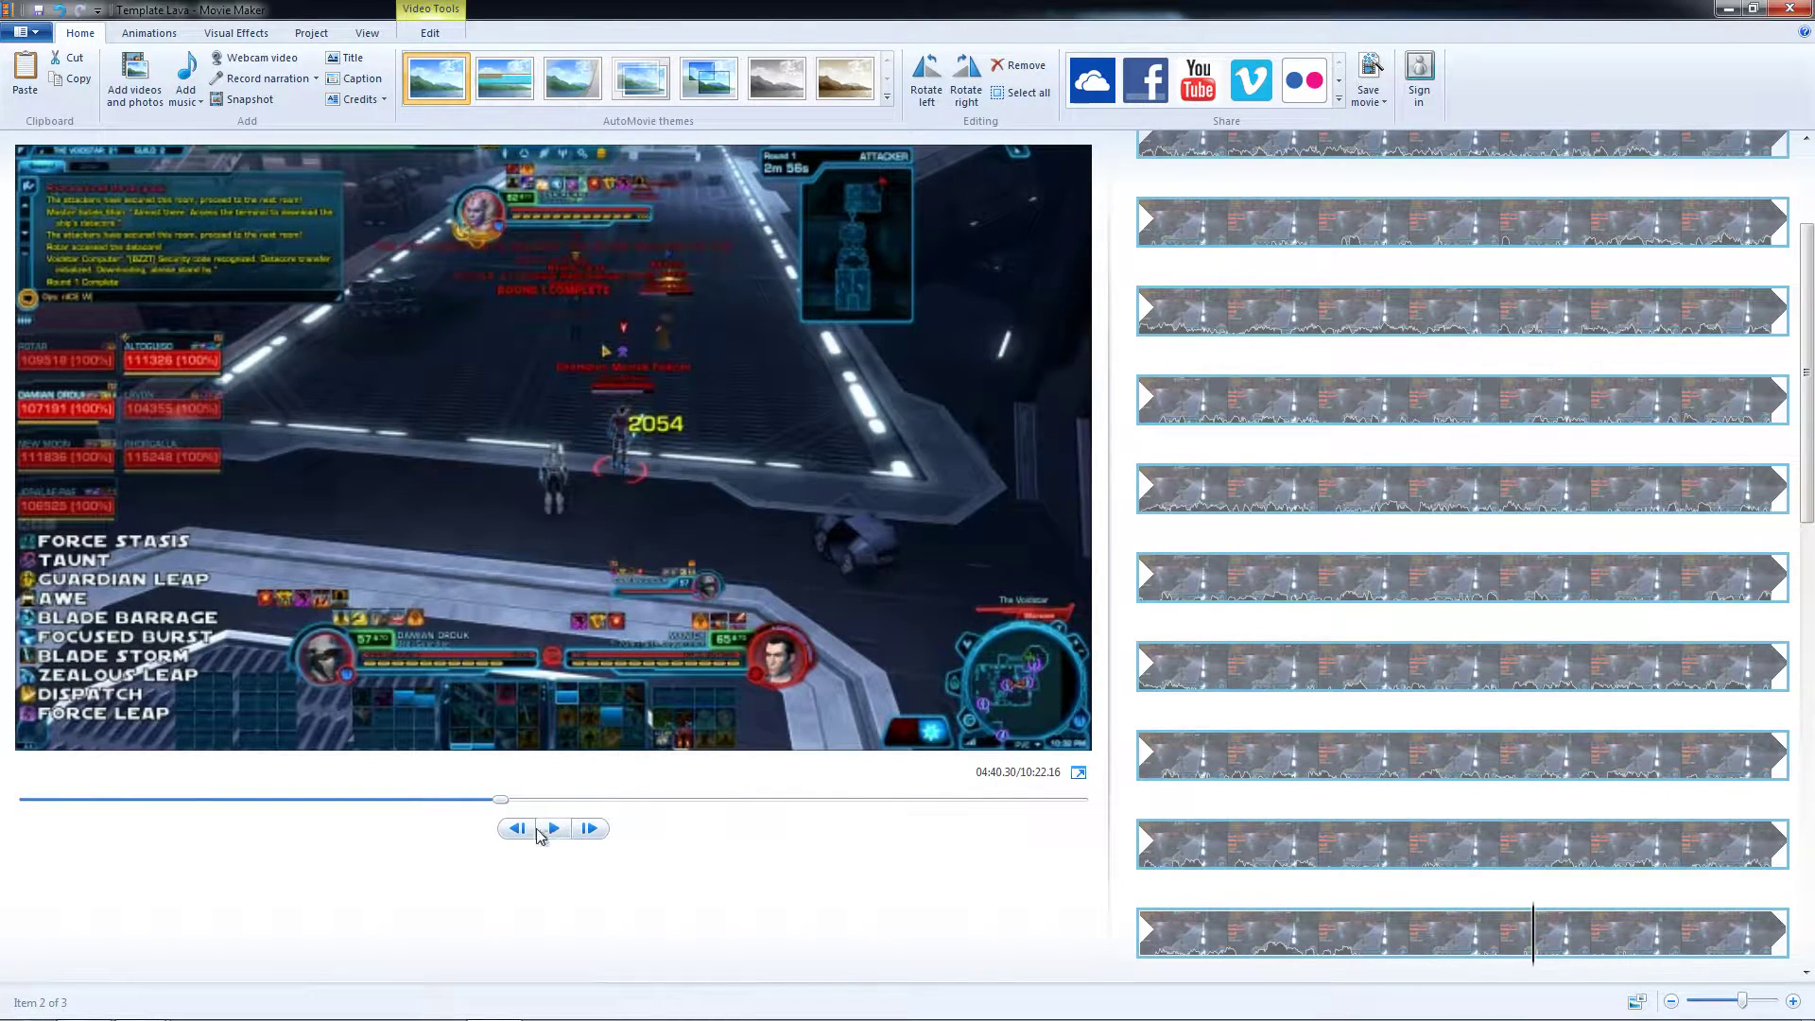
left_click_drag(504, 805, 511, 804)
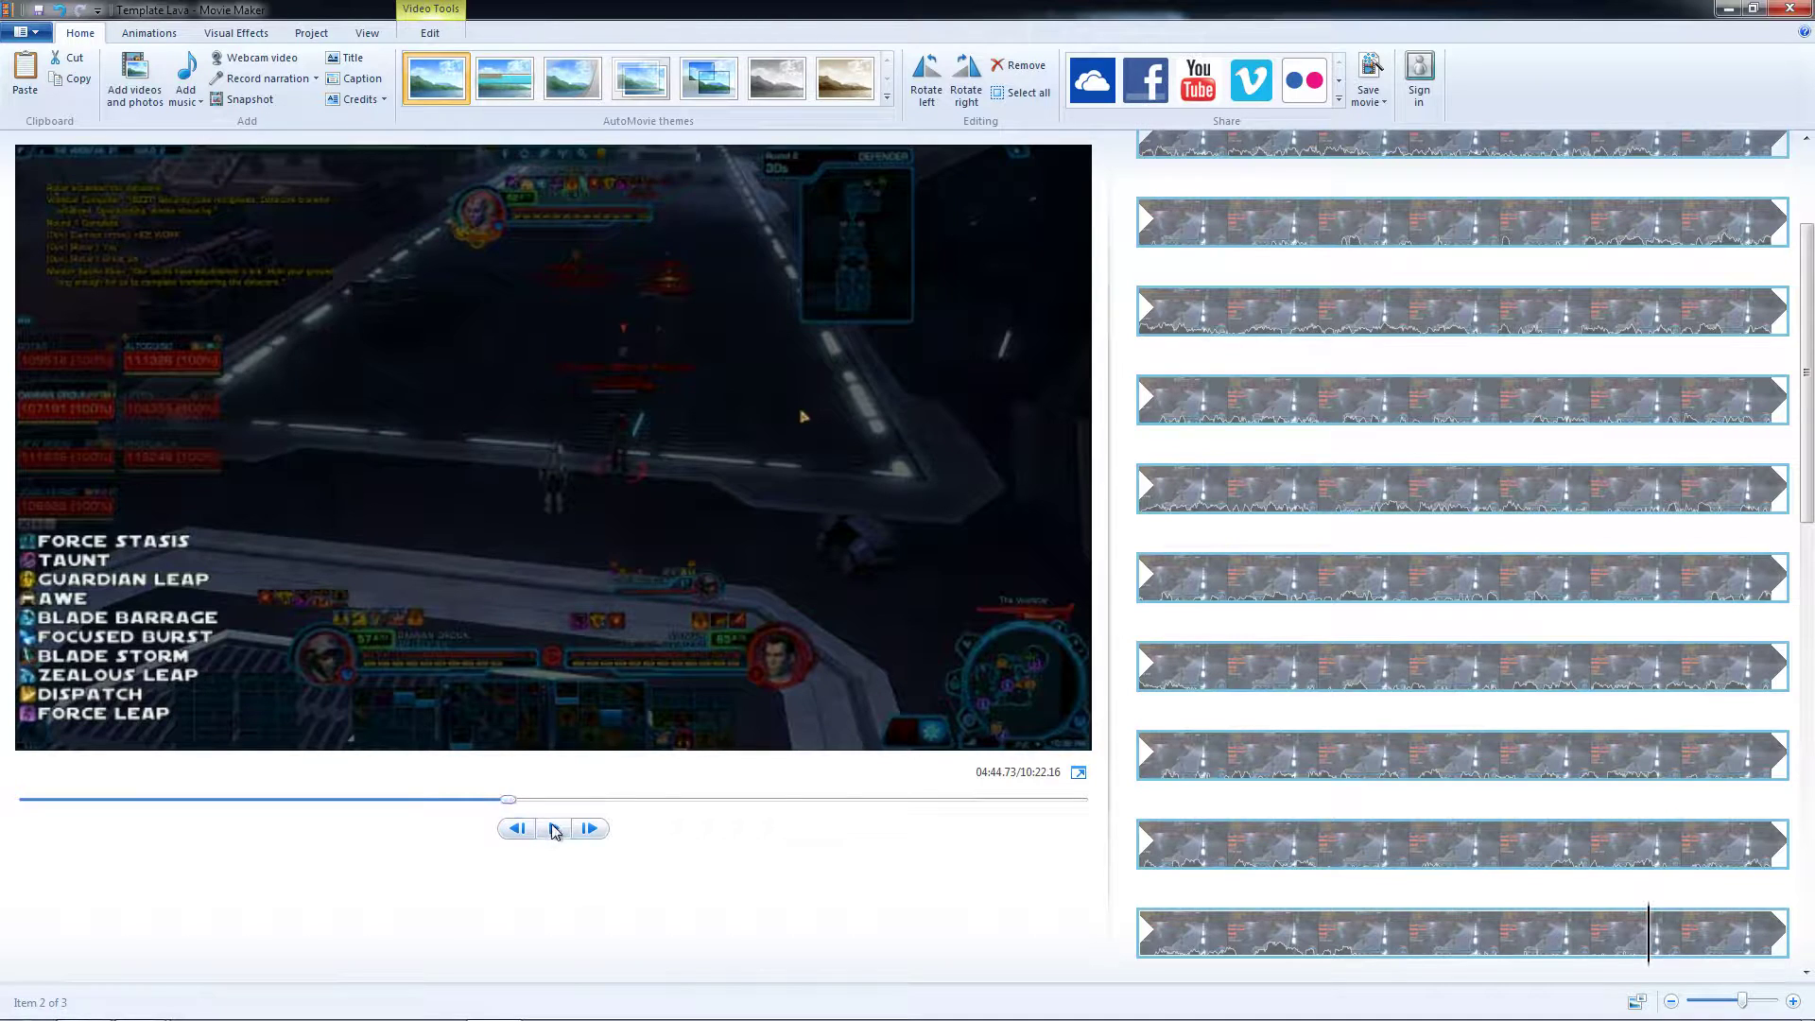
left_click(553, 828)
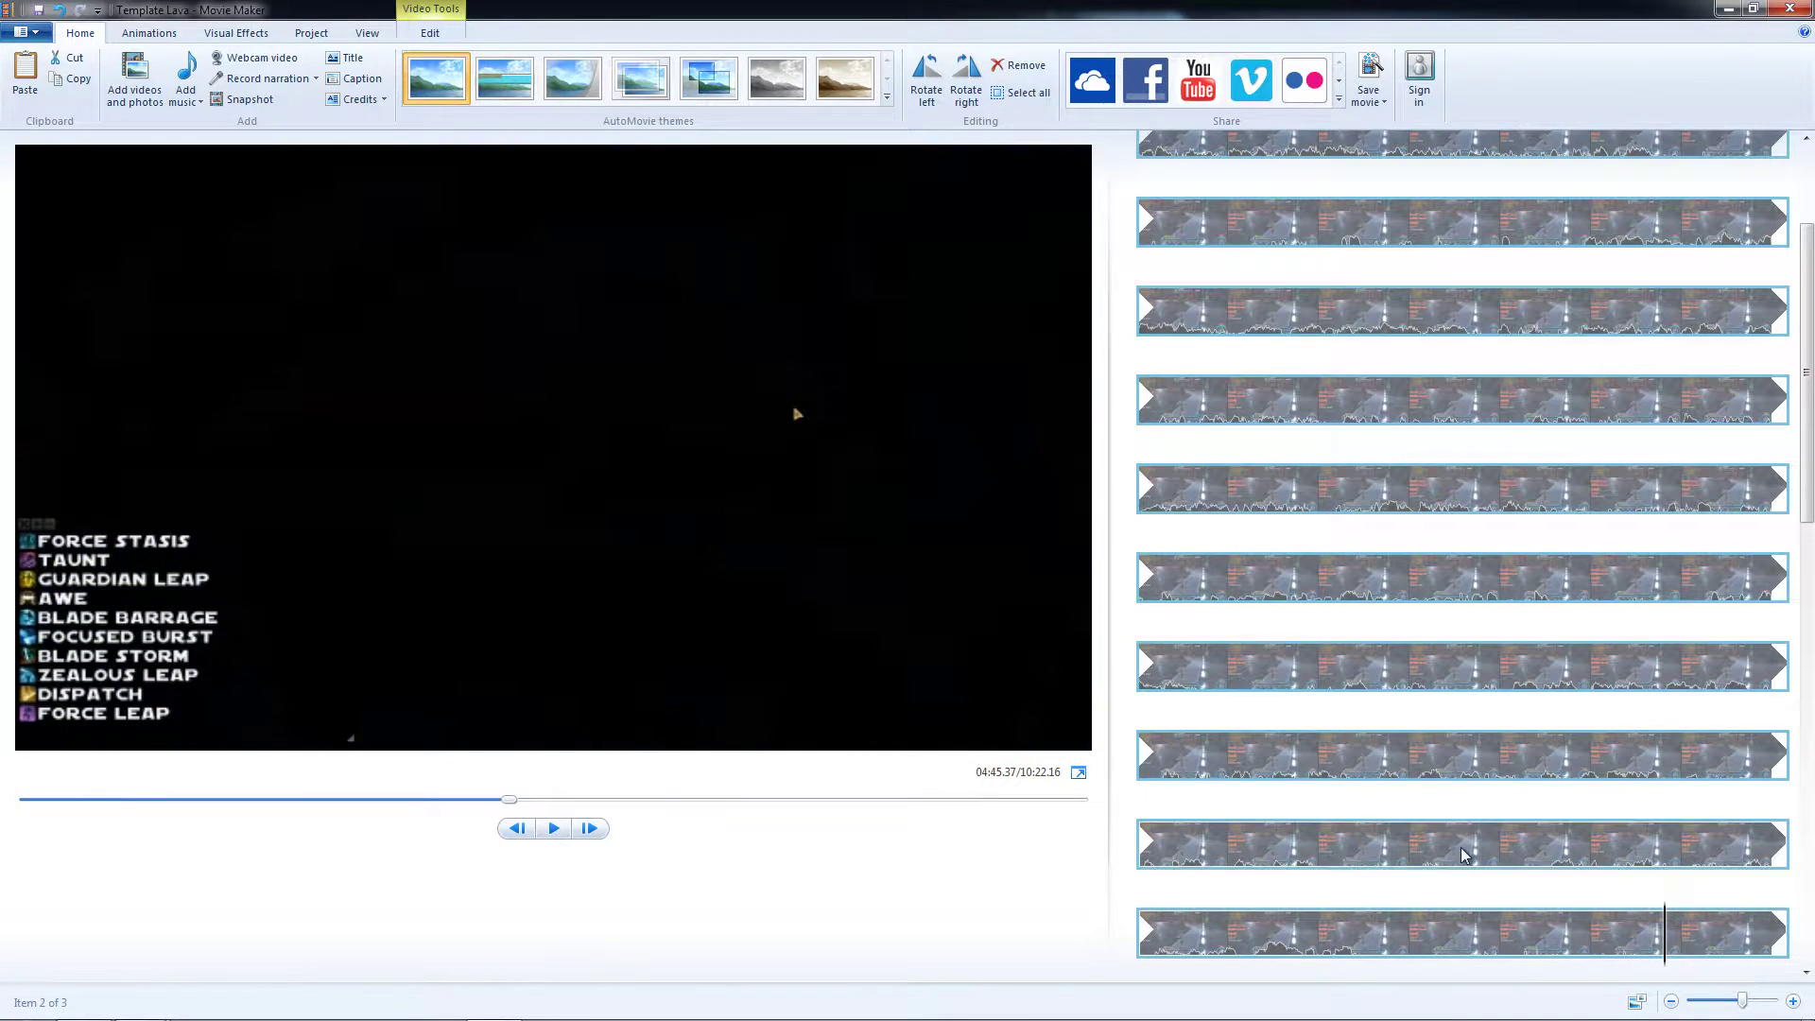
right_click(1666, 938)
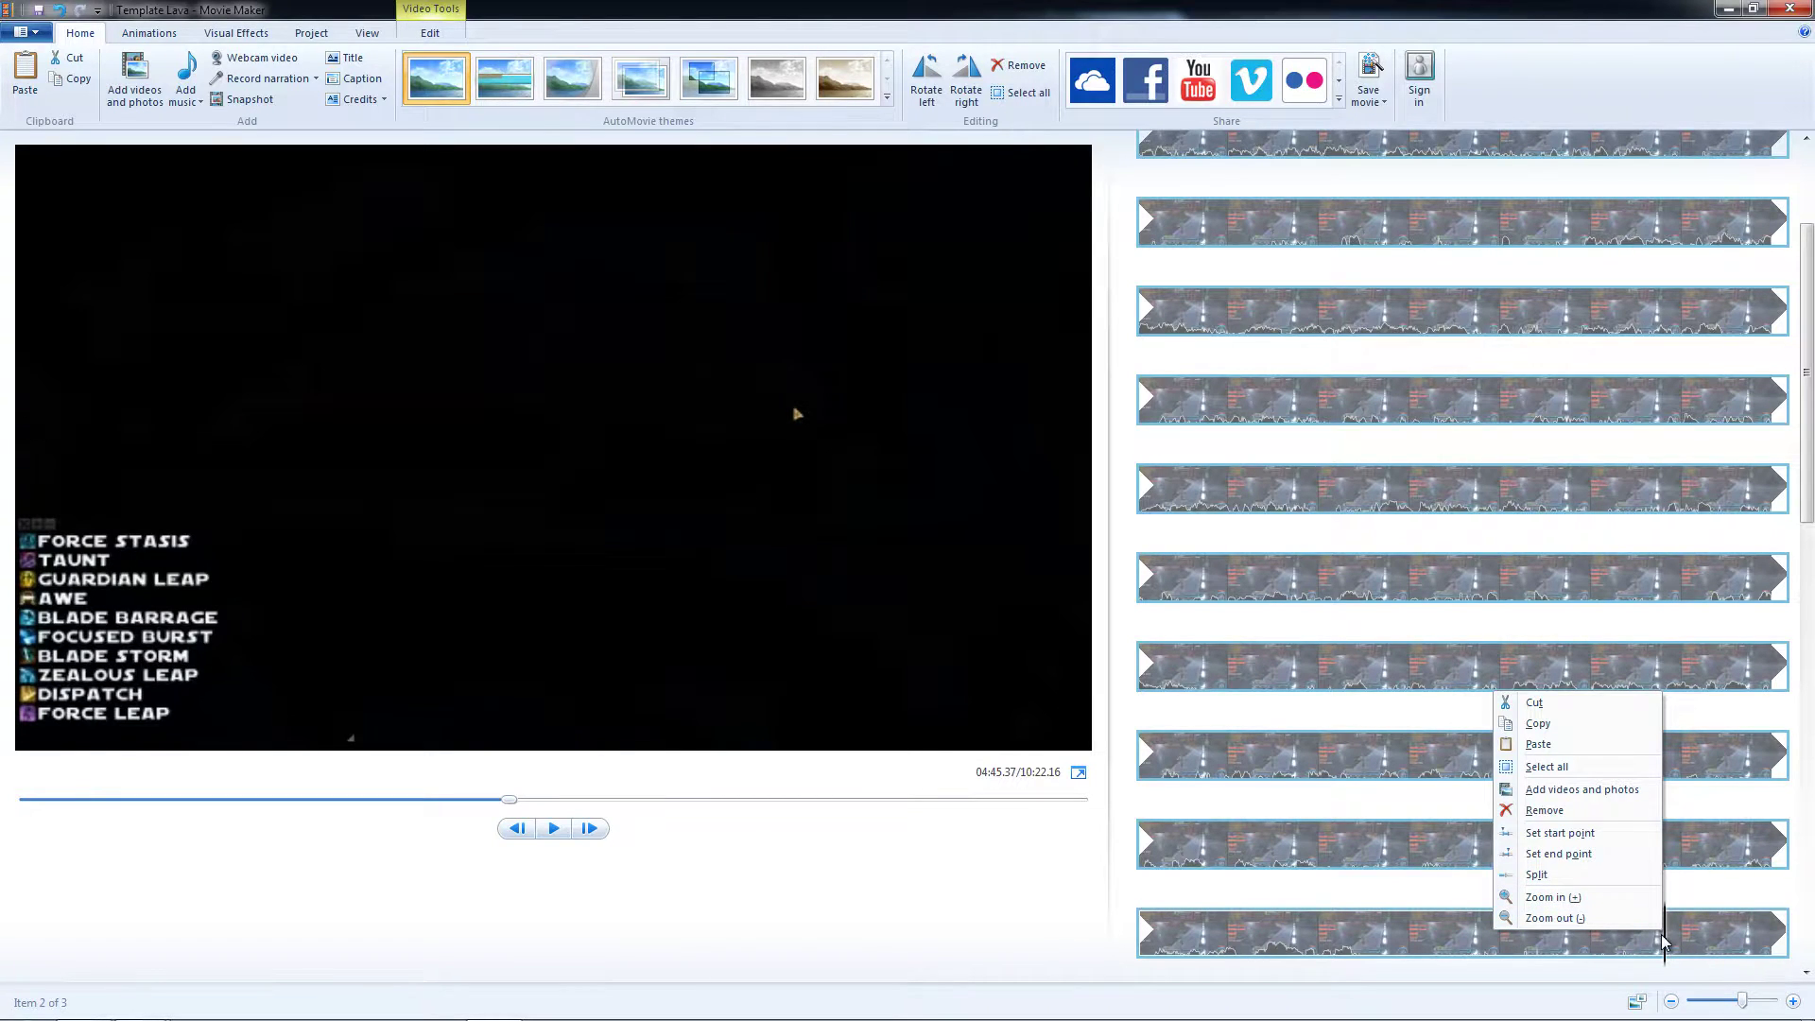
left_click(1561, 877)
Split the clip again at 05:14.00, at the start of round two, and remove the section between the two splits.
left_click_drag(507, 804, 556, 790)
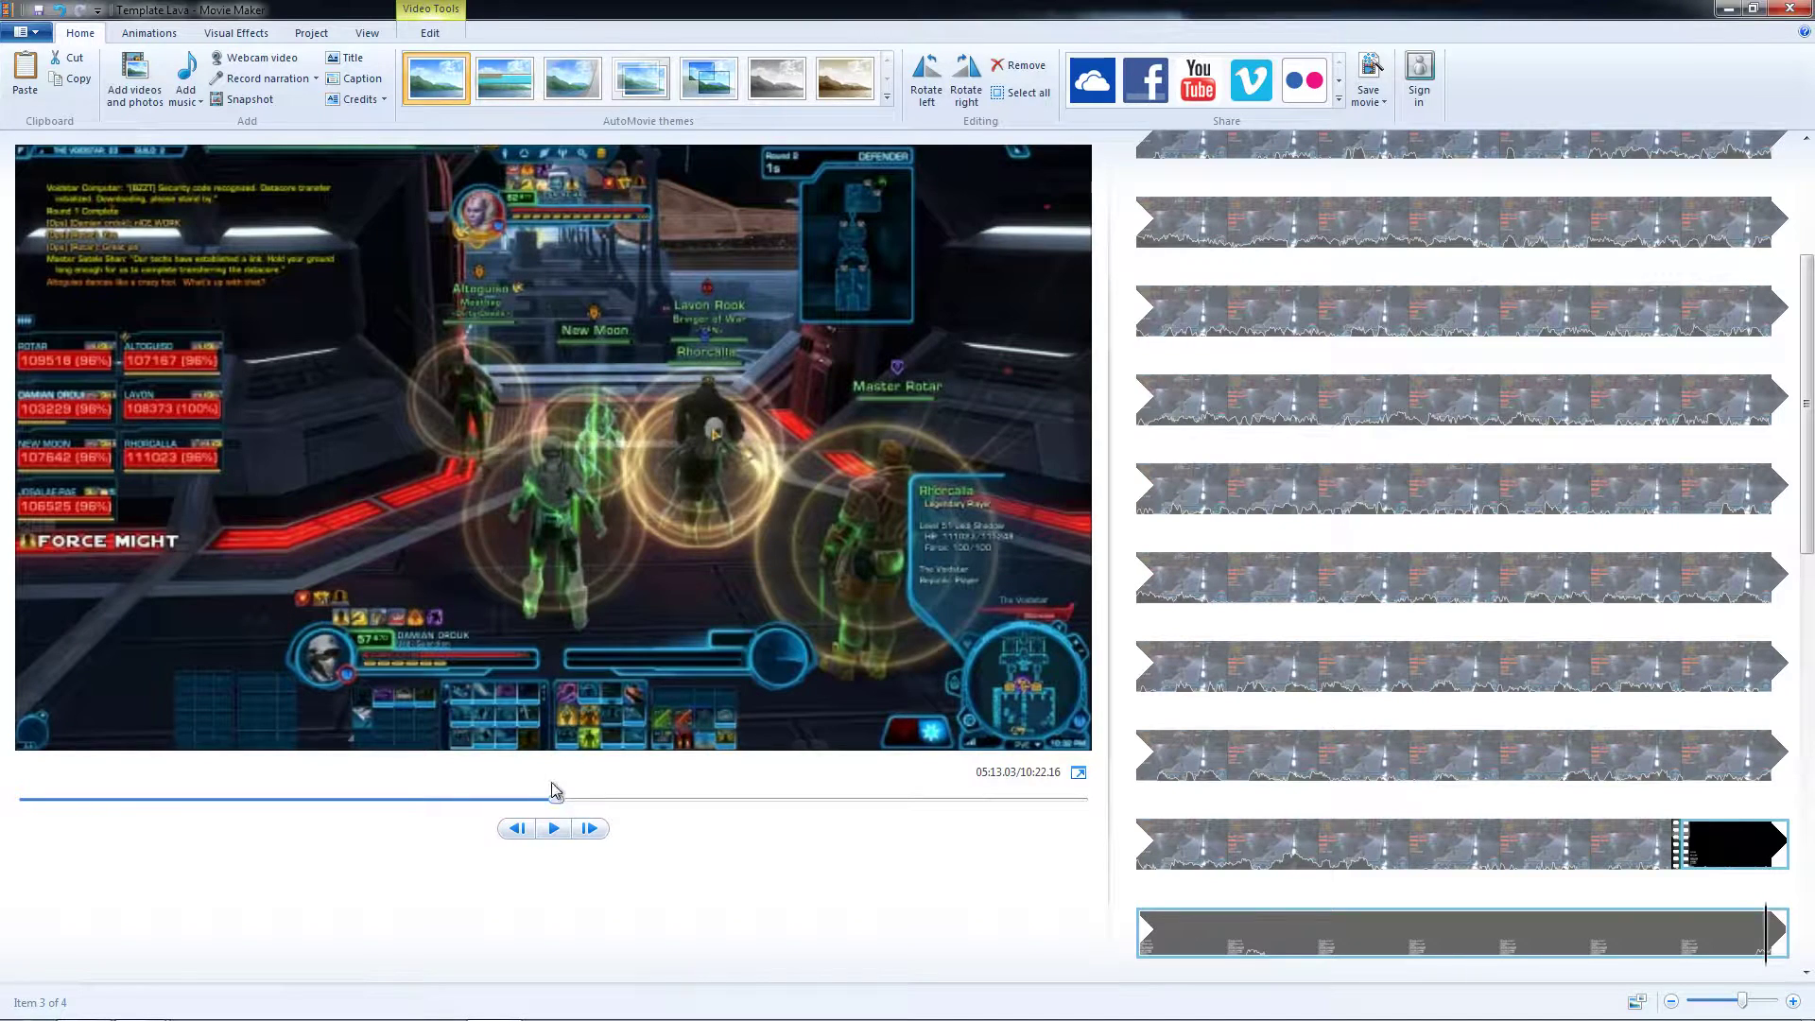
left_click(556, 830)
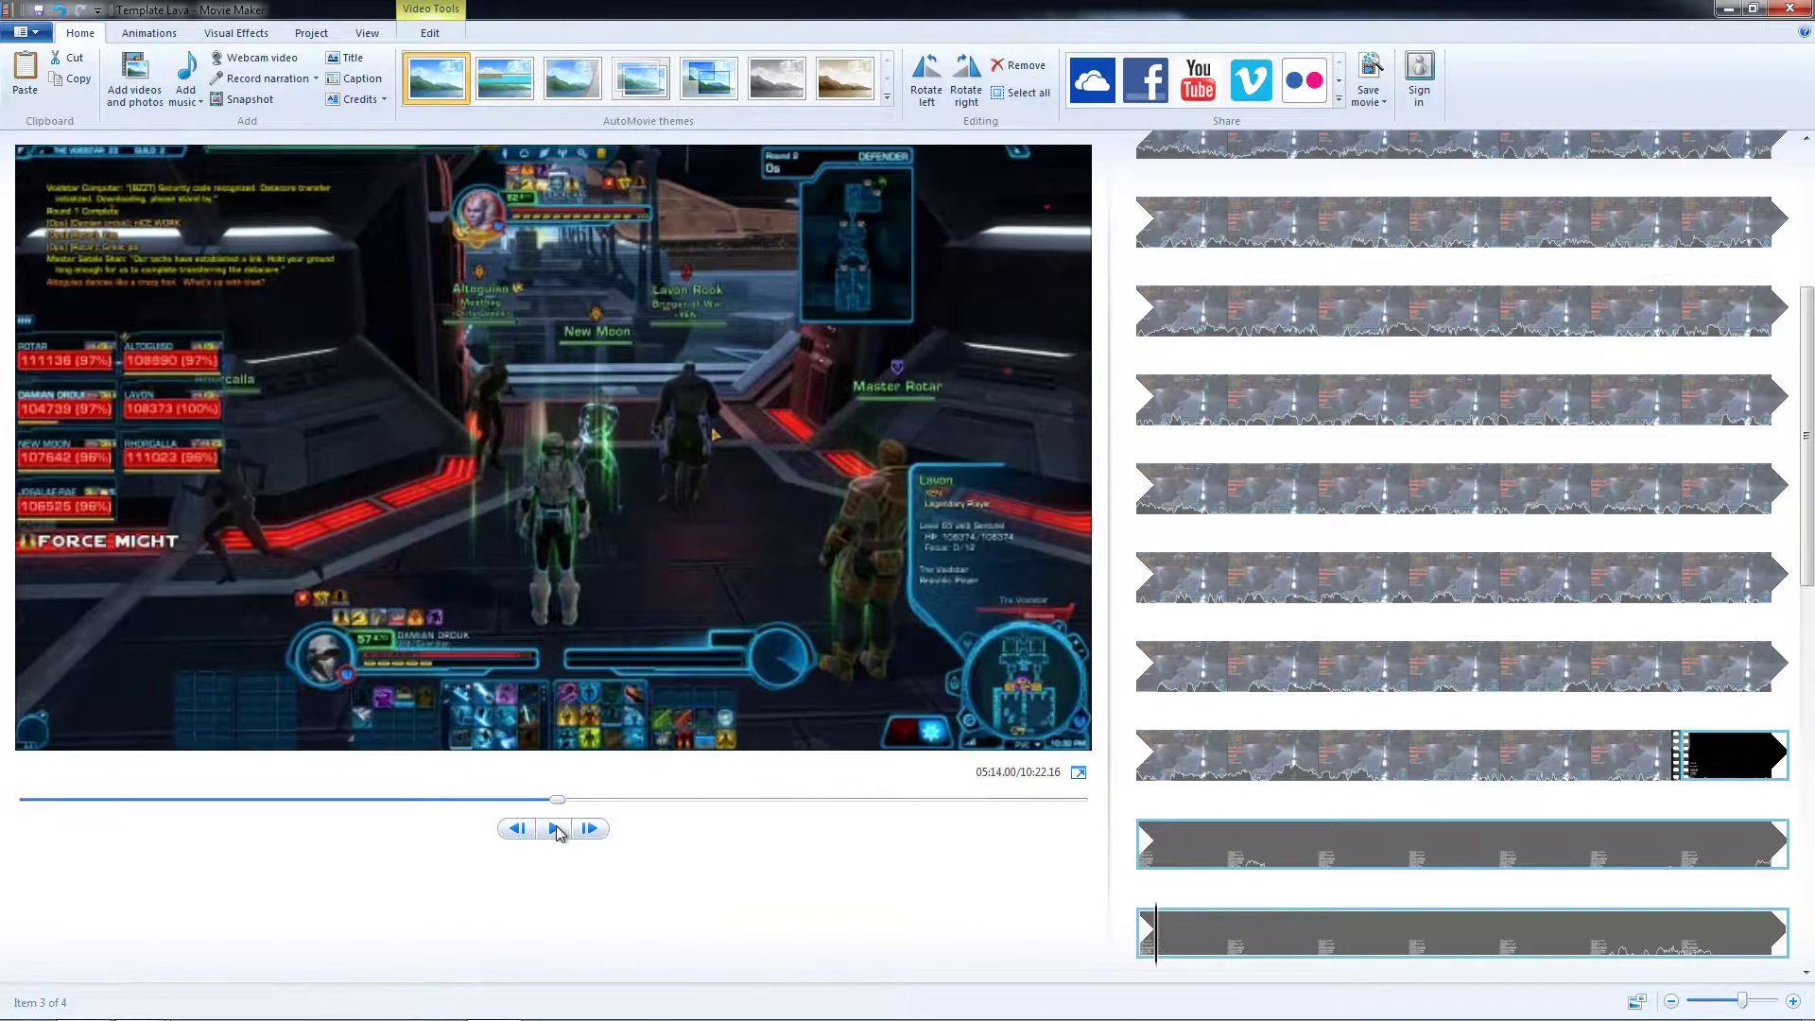
right_click(1158, 948)
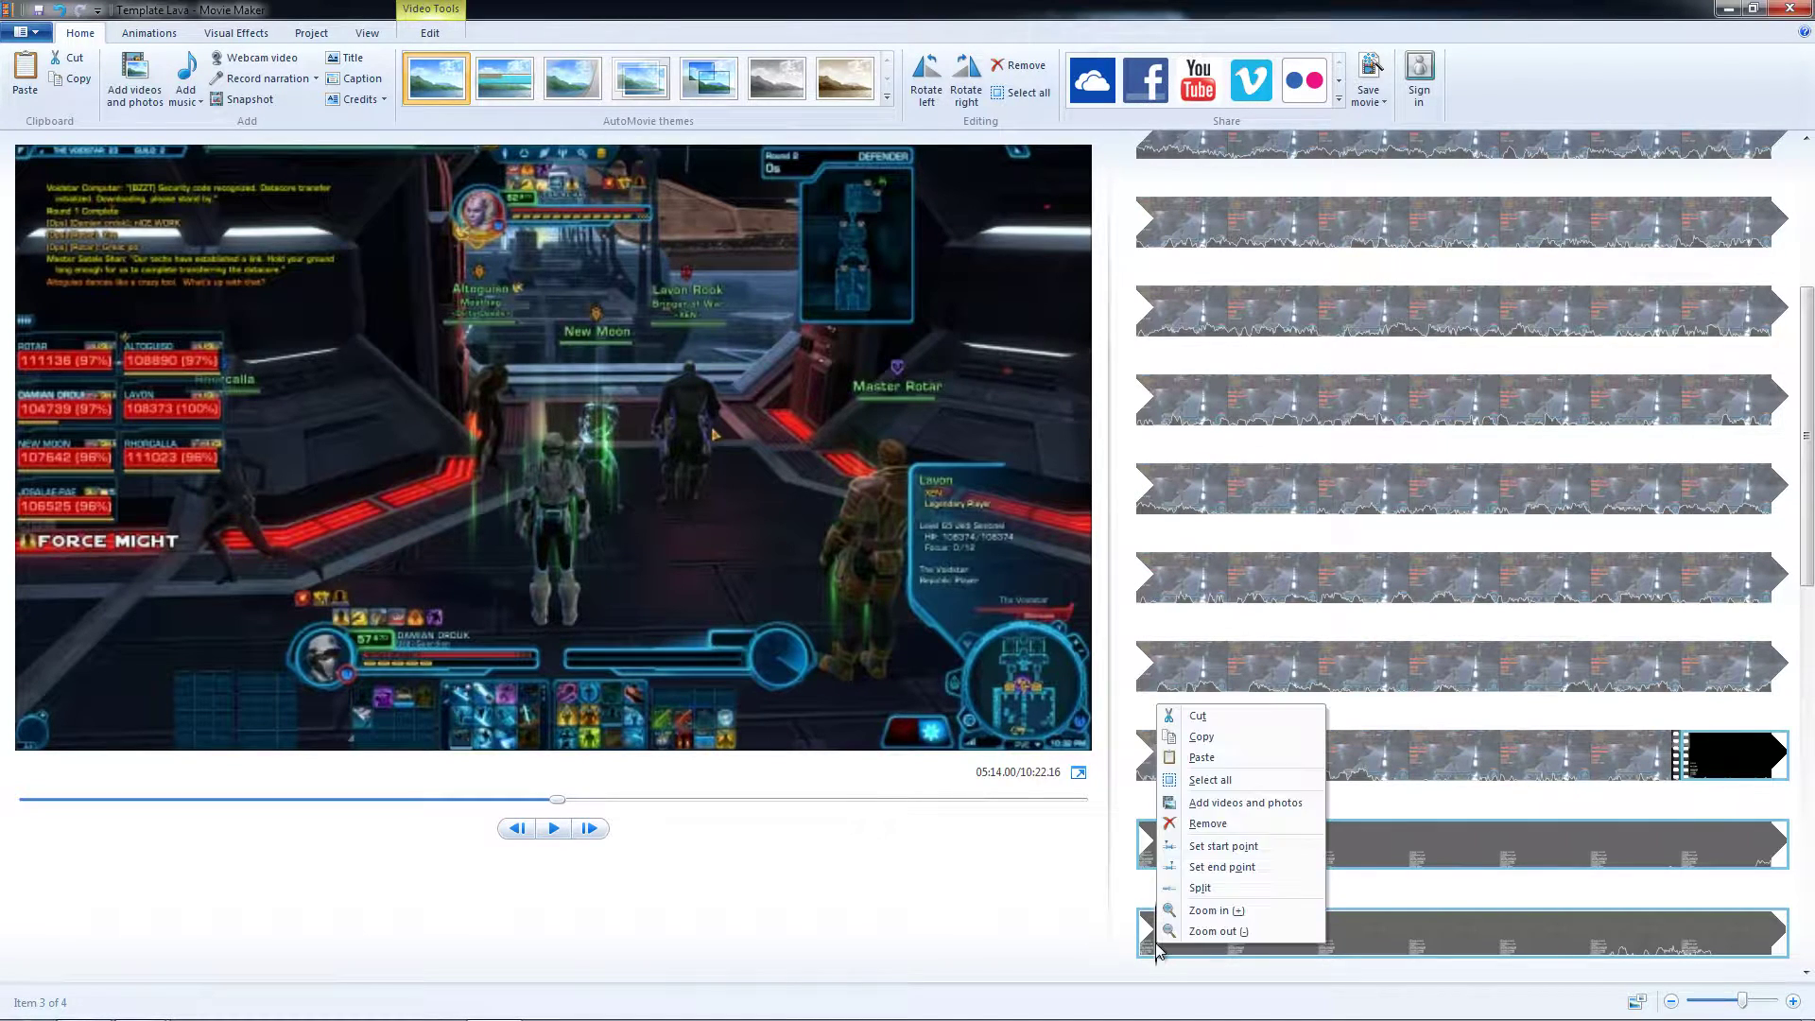
left_click(1189, 889)
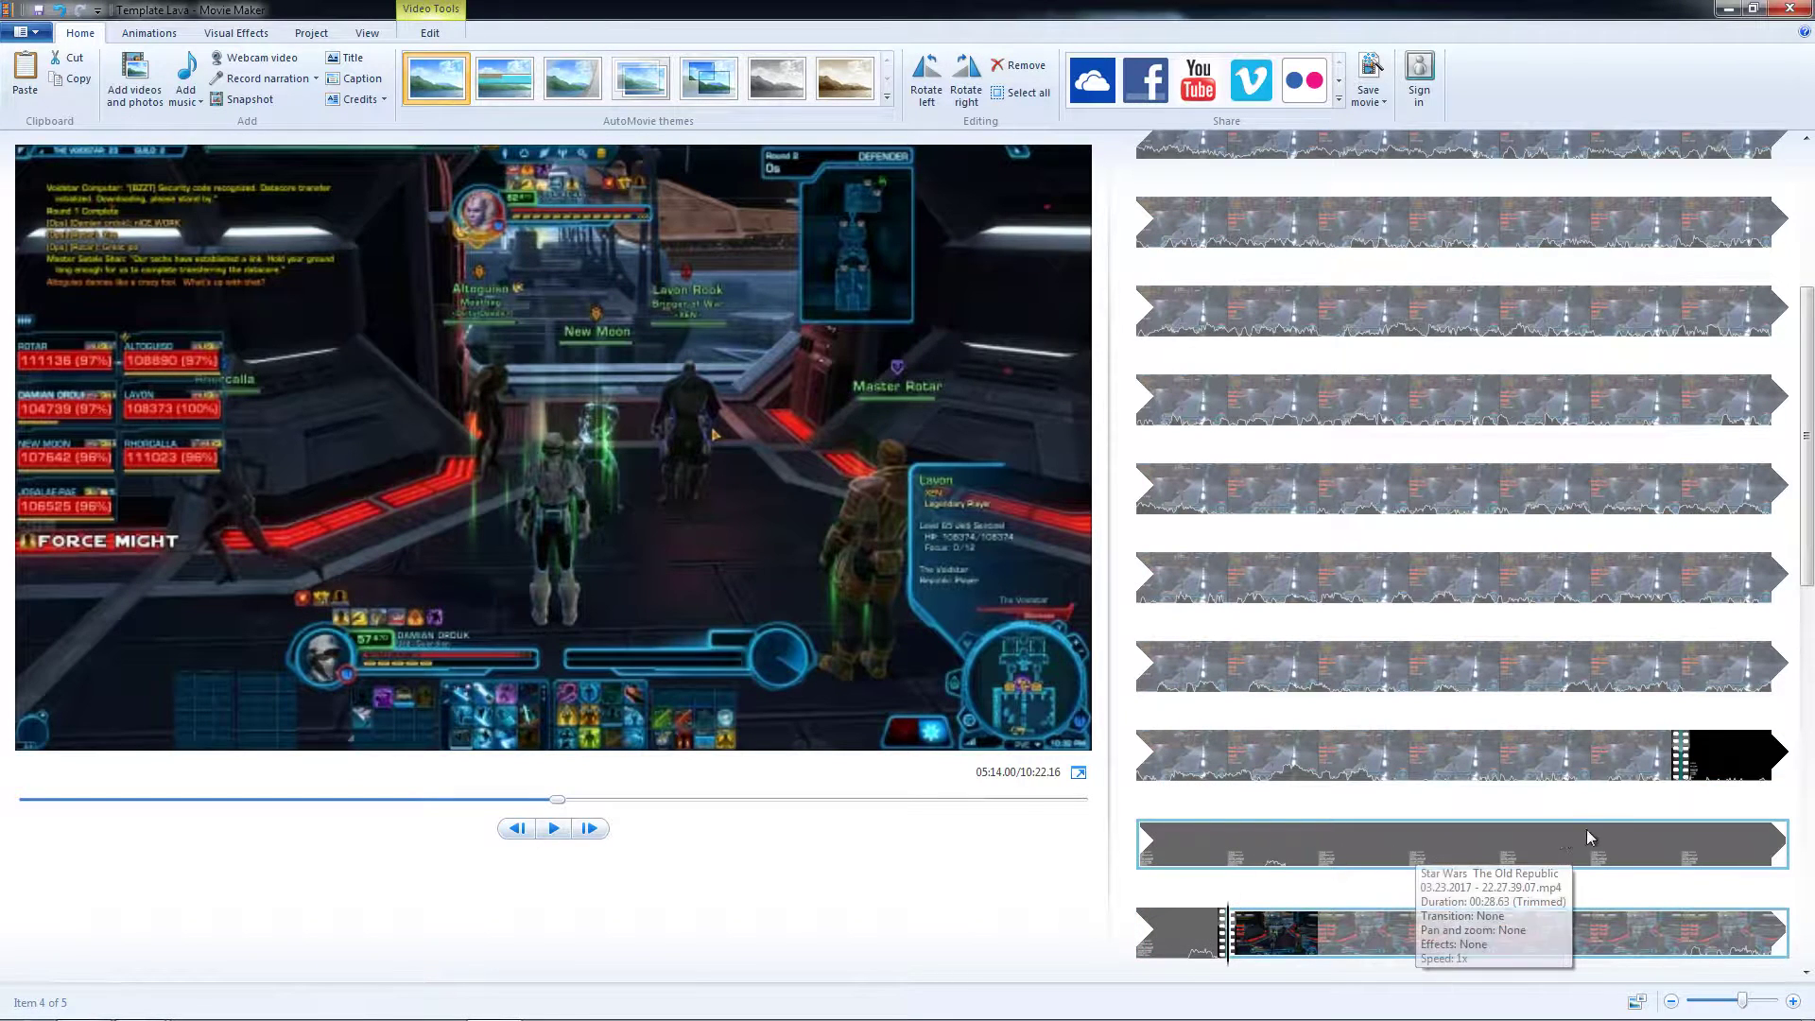
right_click(1411, 851)
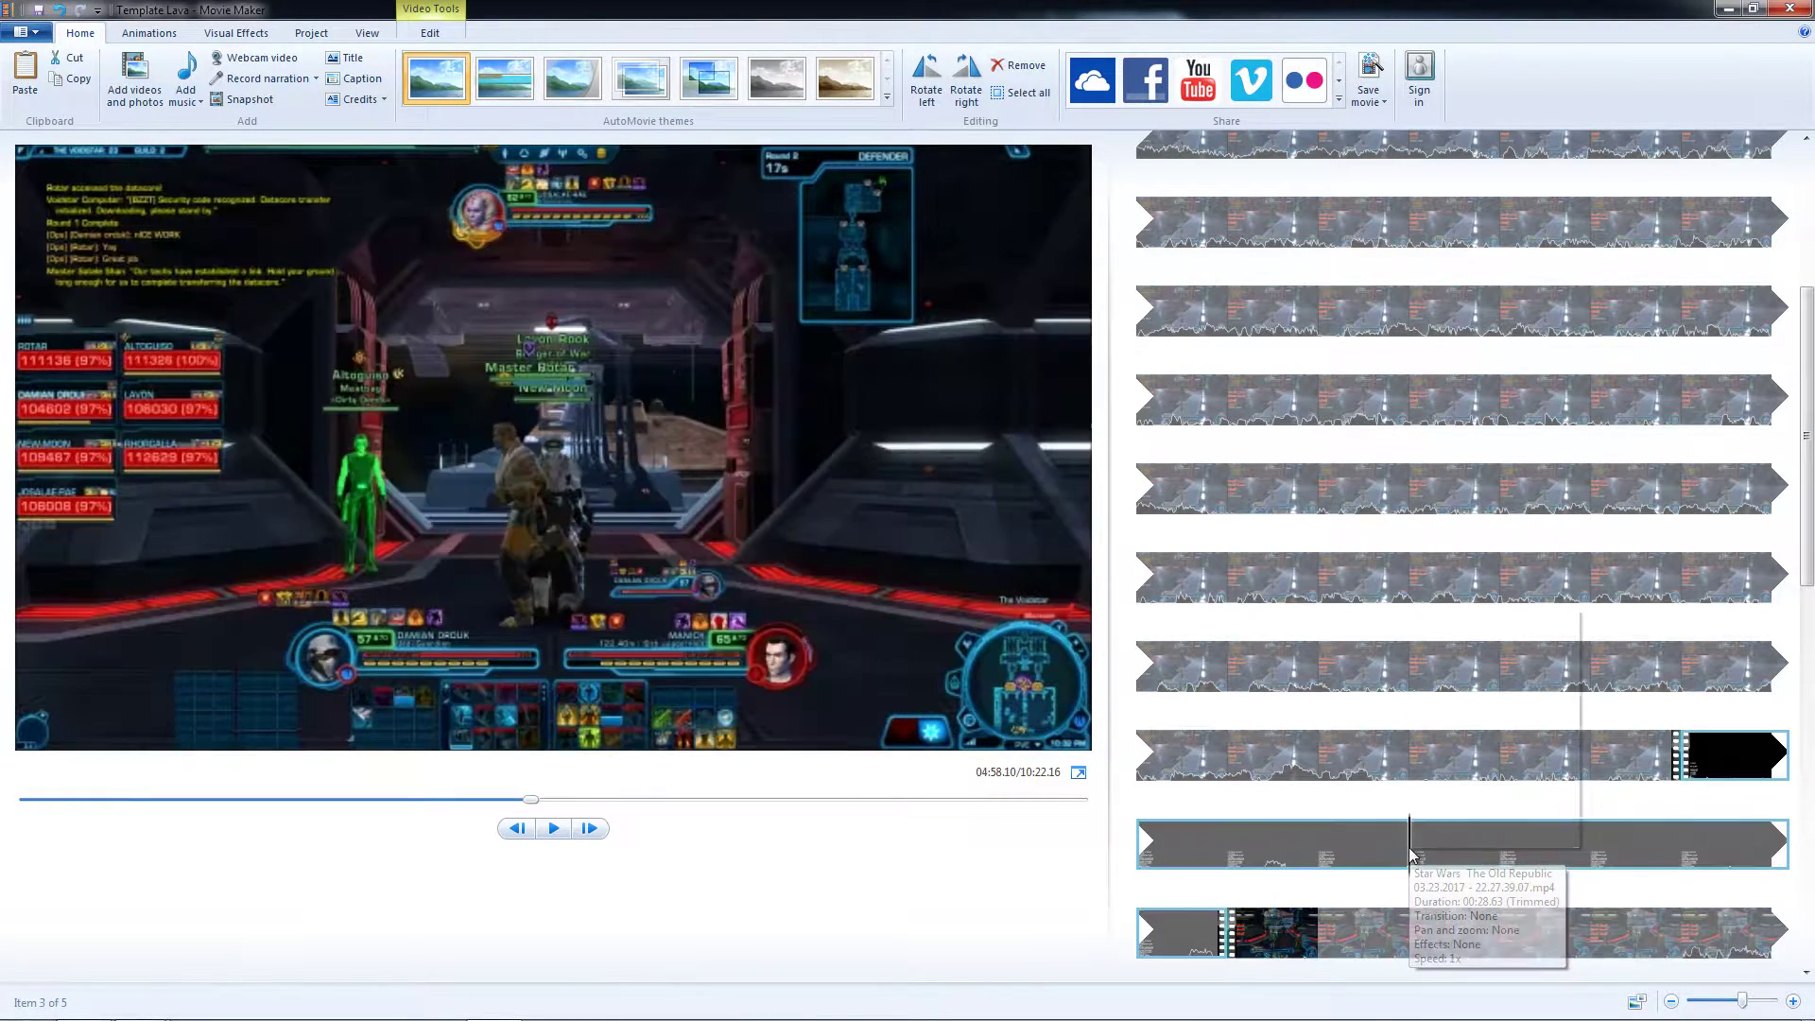
left_click(1499, 736)
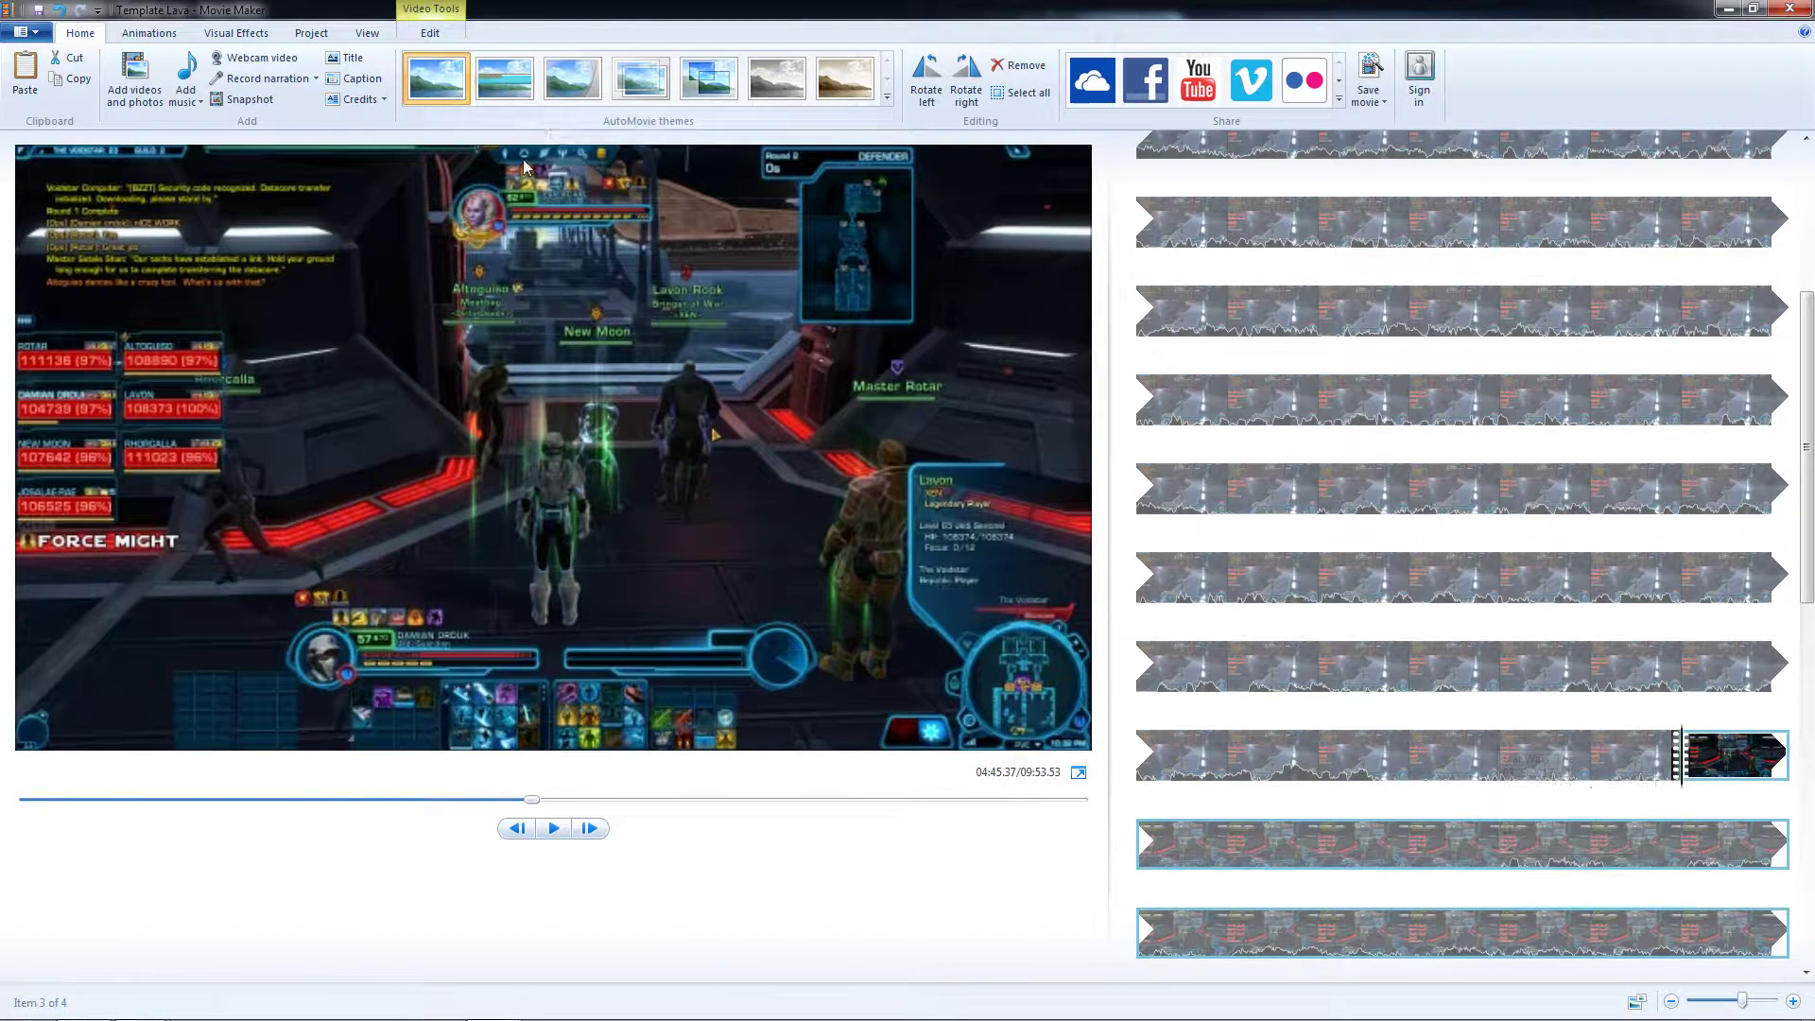
Apply the Diagonal down-right transition to the clip that starts round two and preview it.
left_click(151, 34)
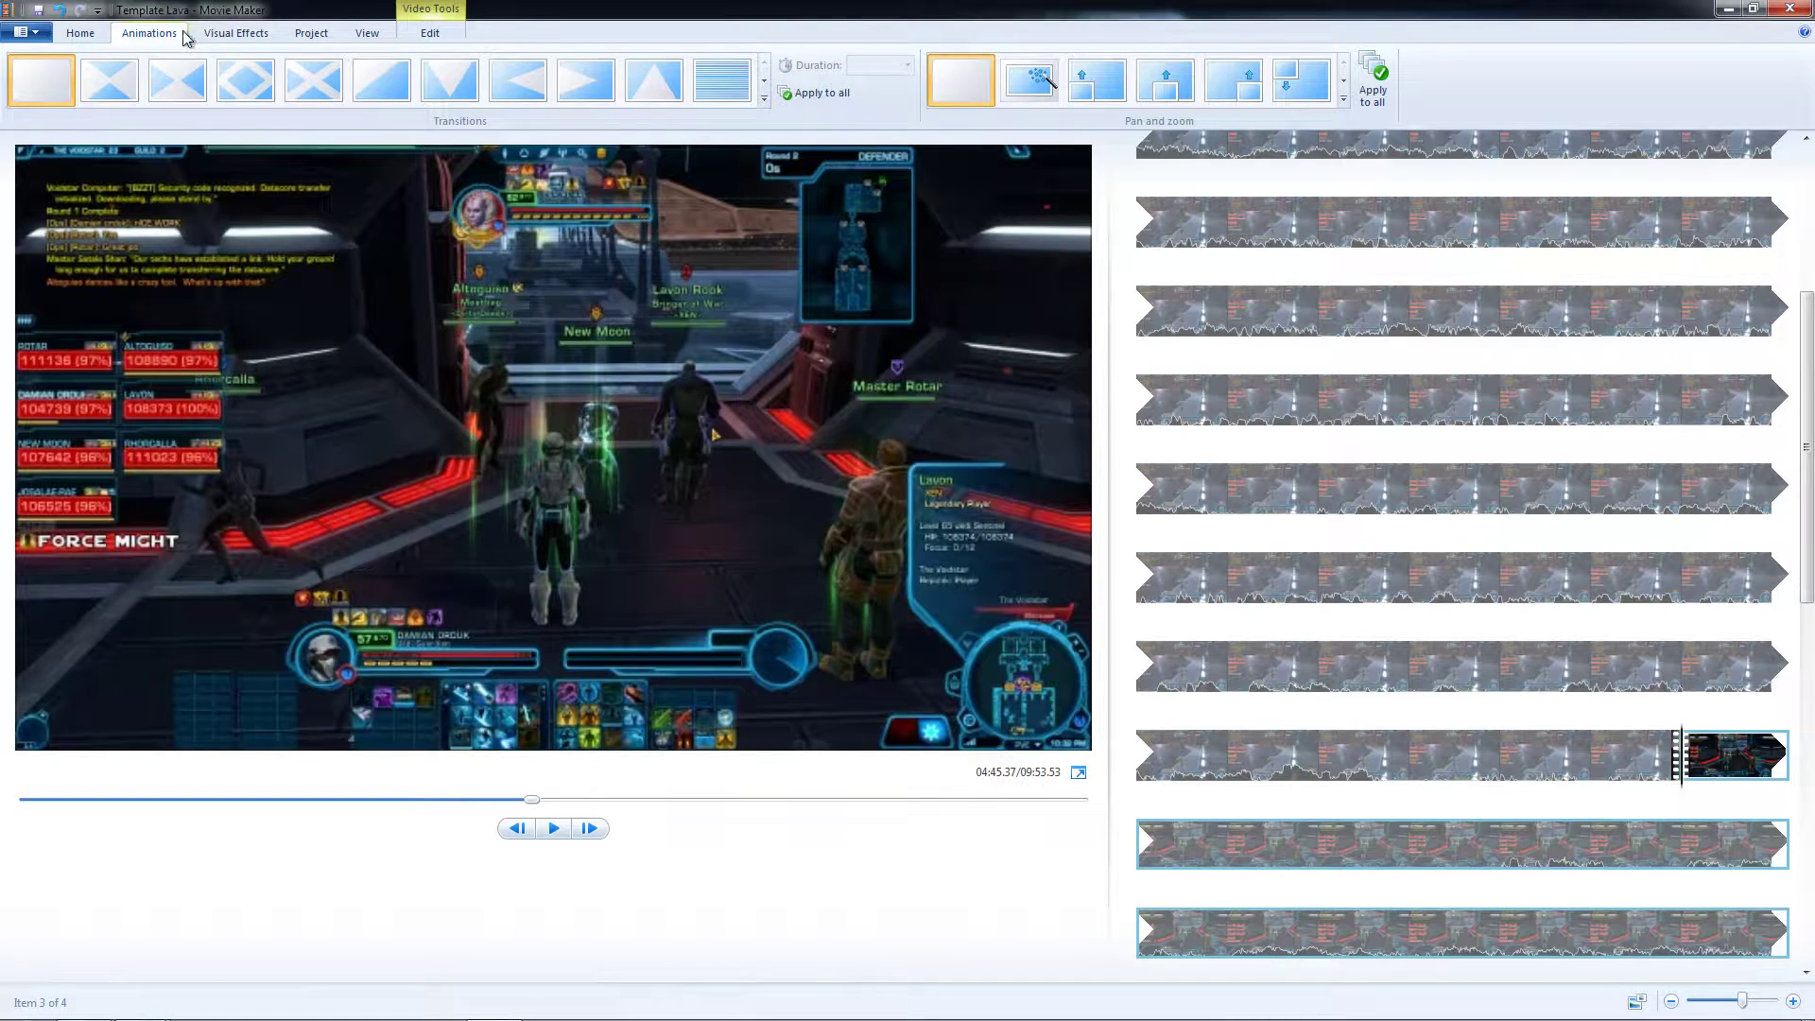
left_click(365, 80)
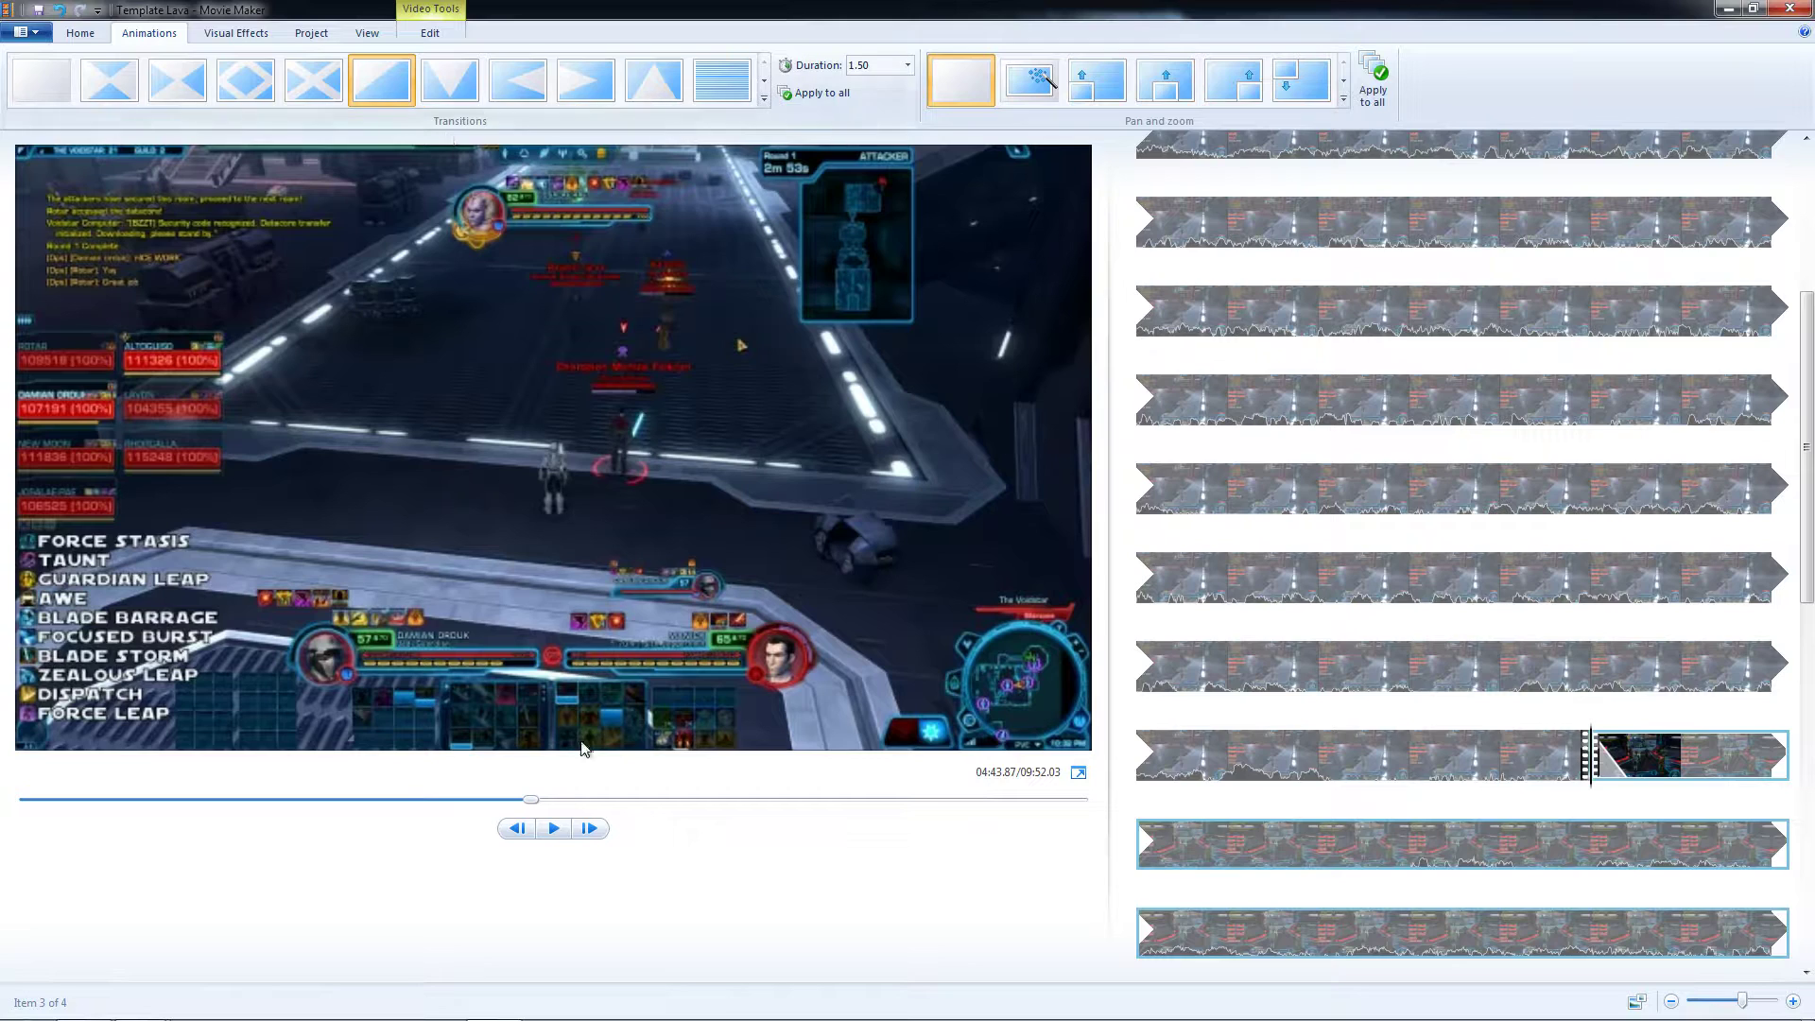
left_click(555, 839)
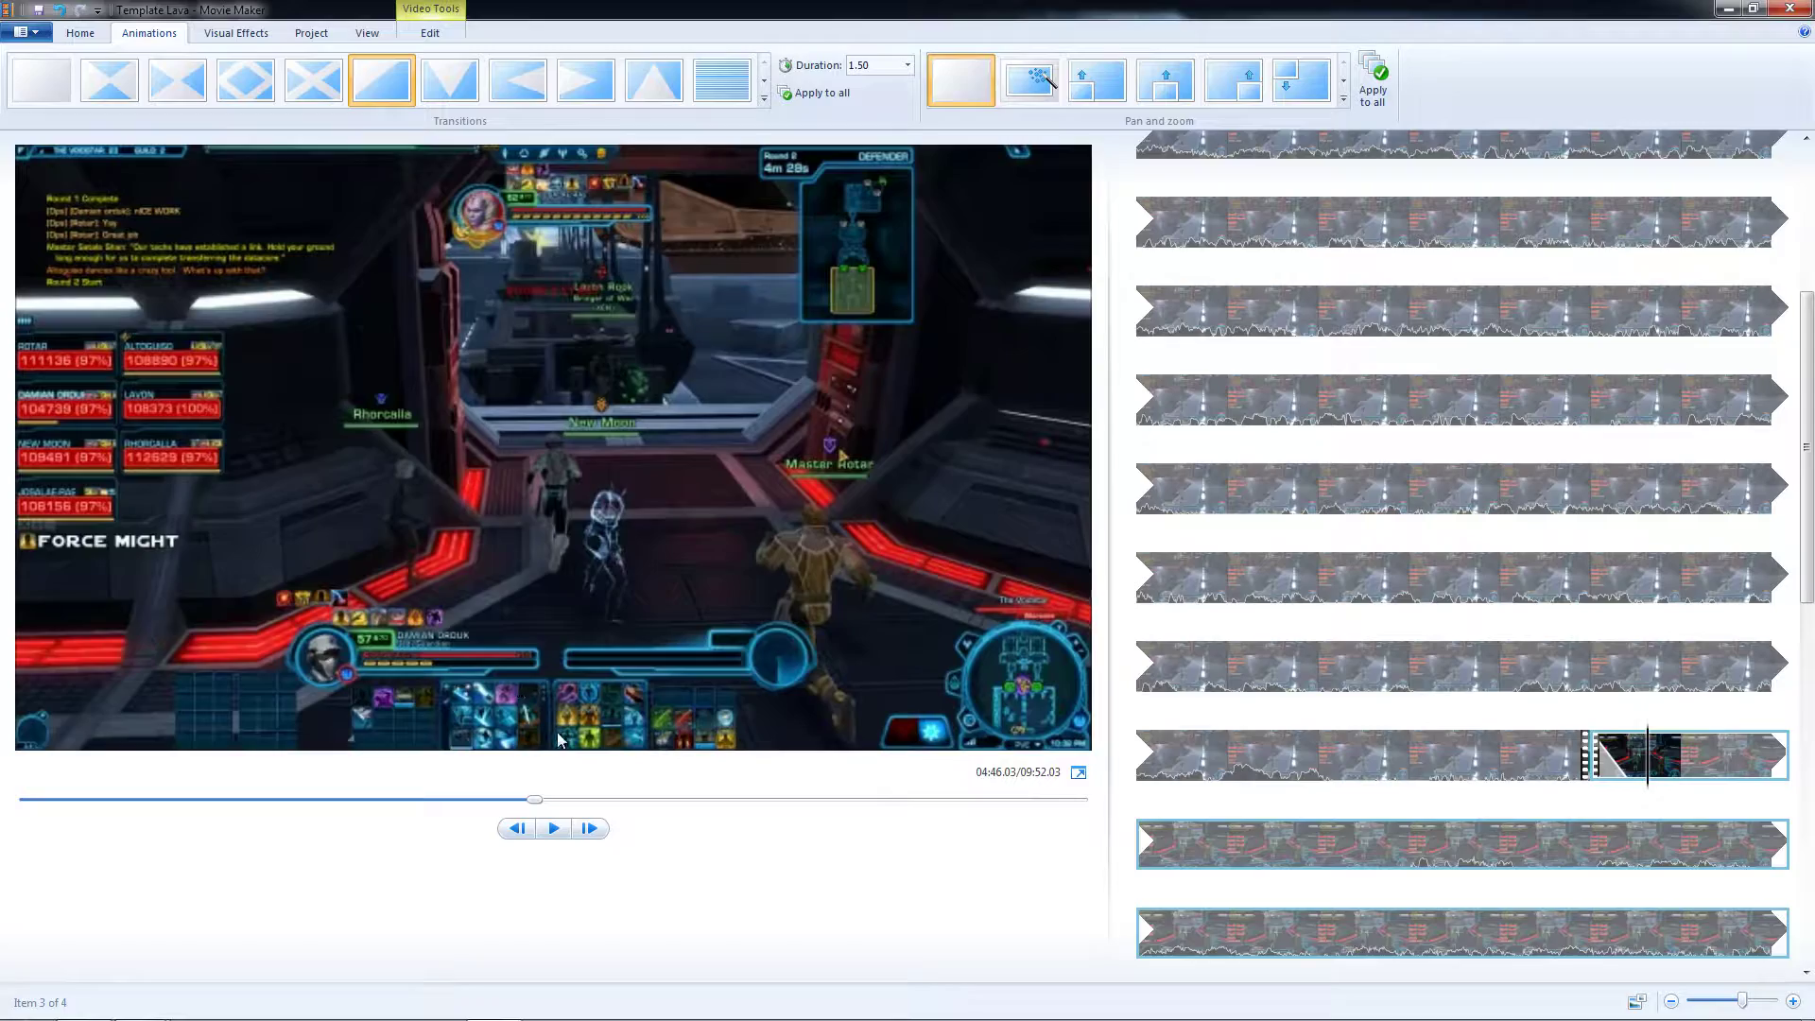
Split the round-two clip at 07:59.40, just after the character is defeated.
left_click_drag(537, 808, 860, 754)
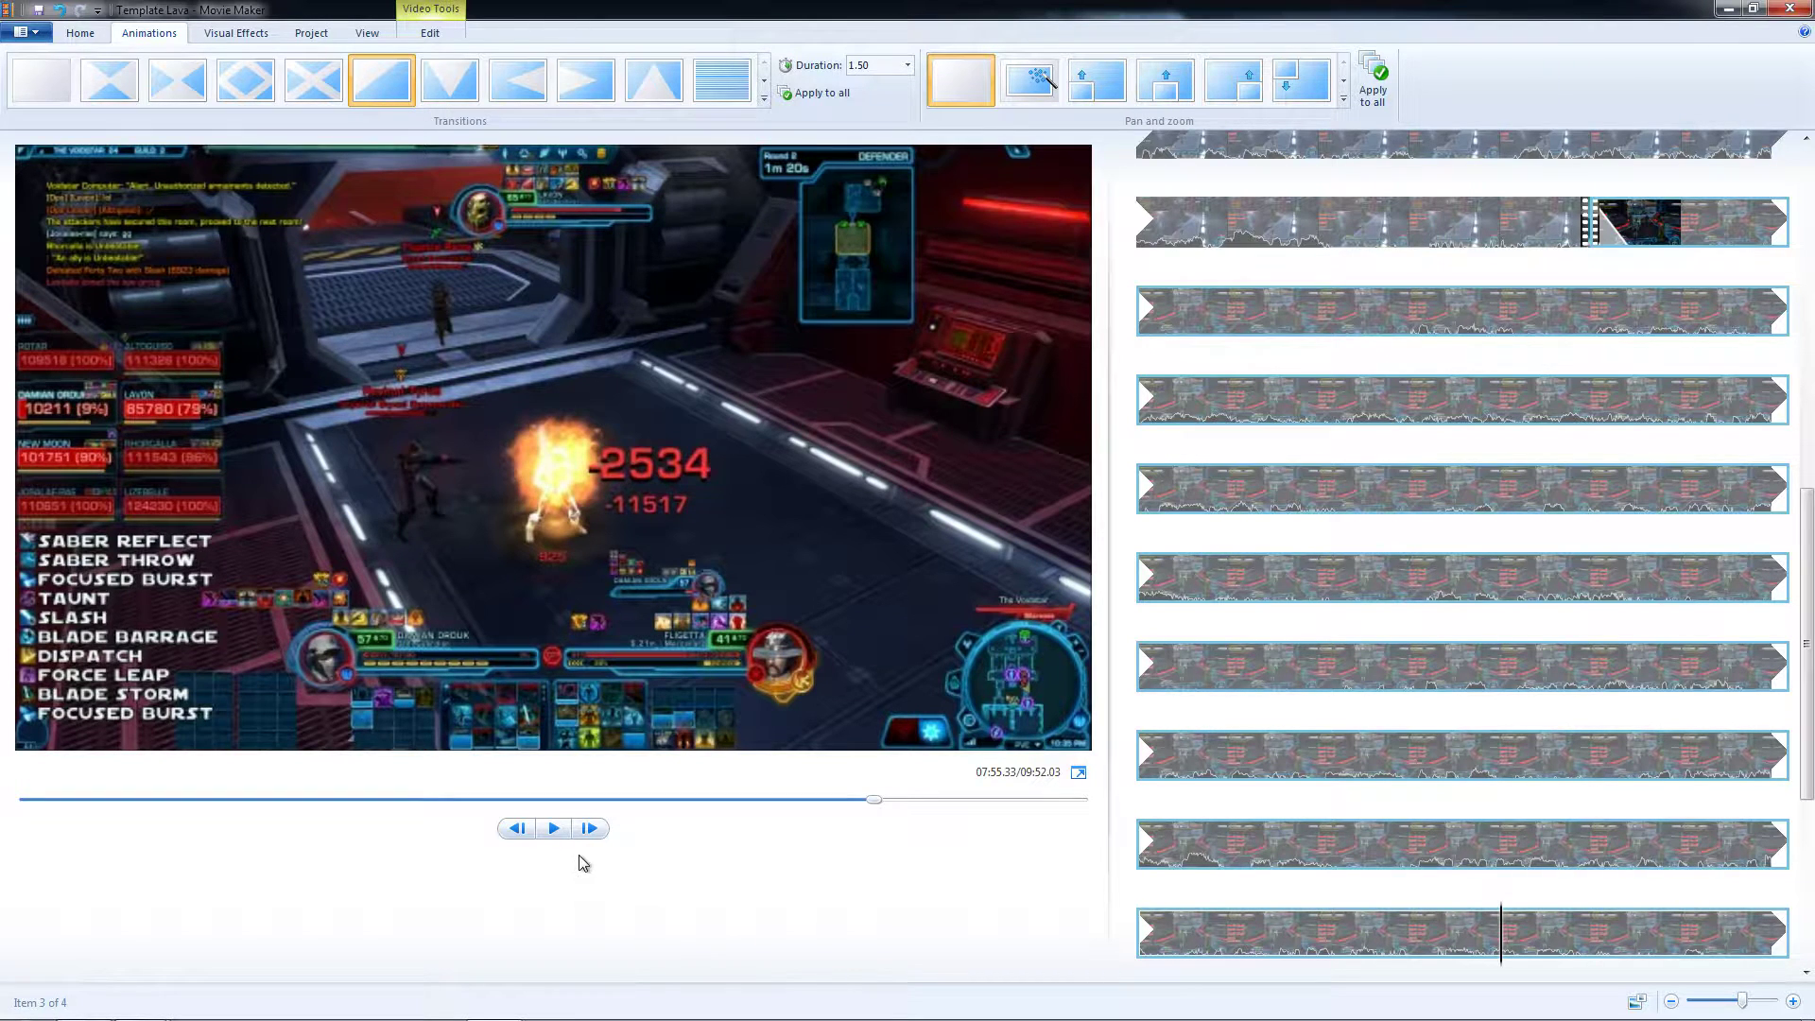
left_click(556, 829)
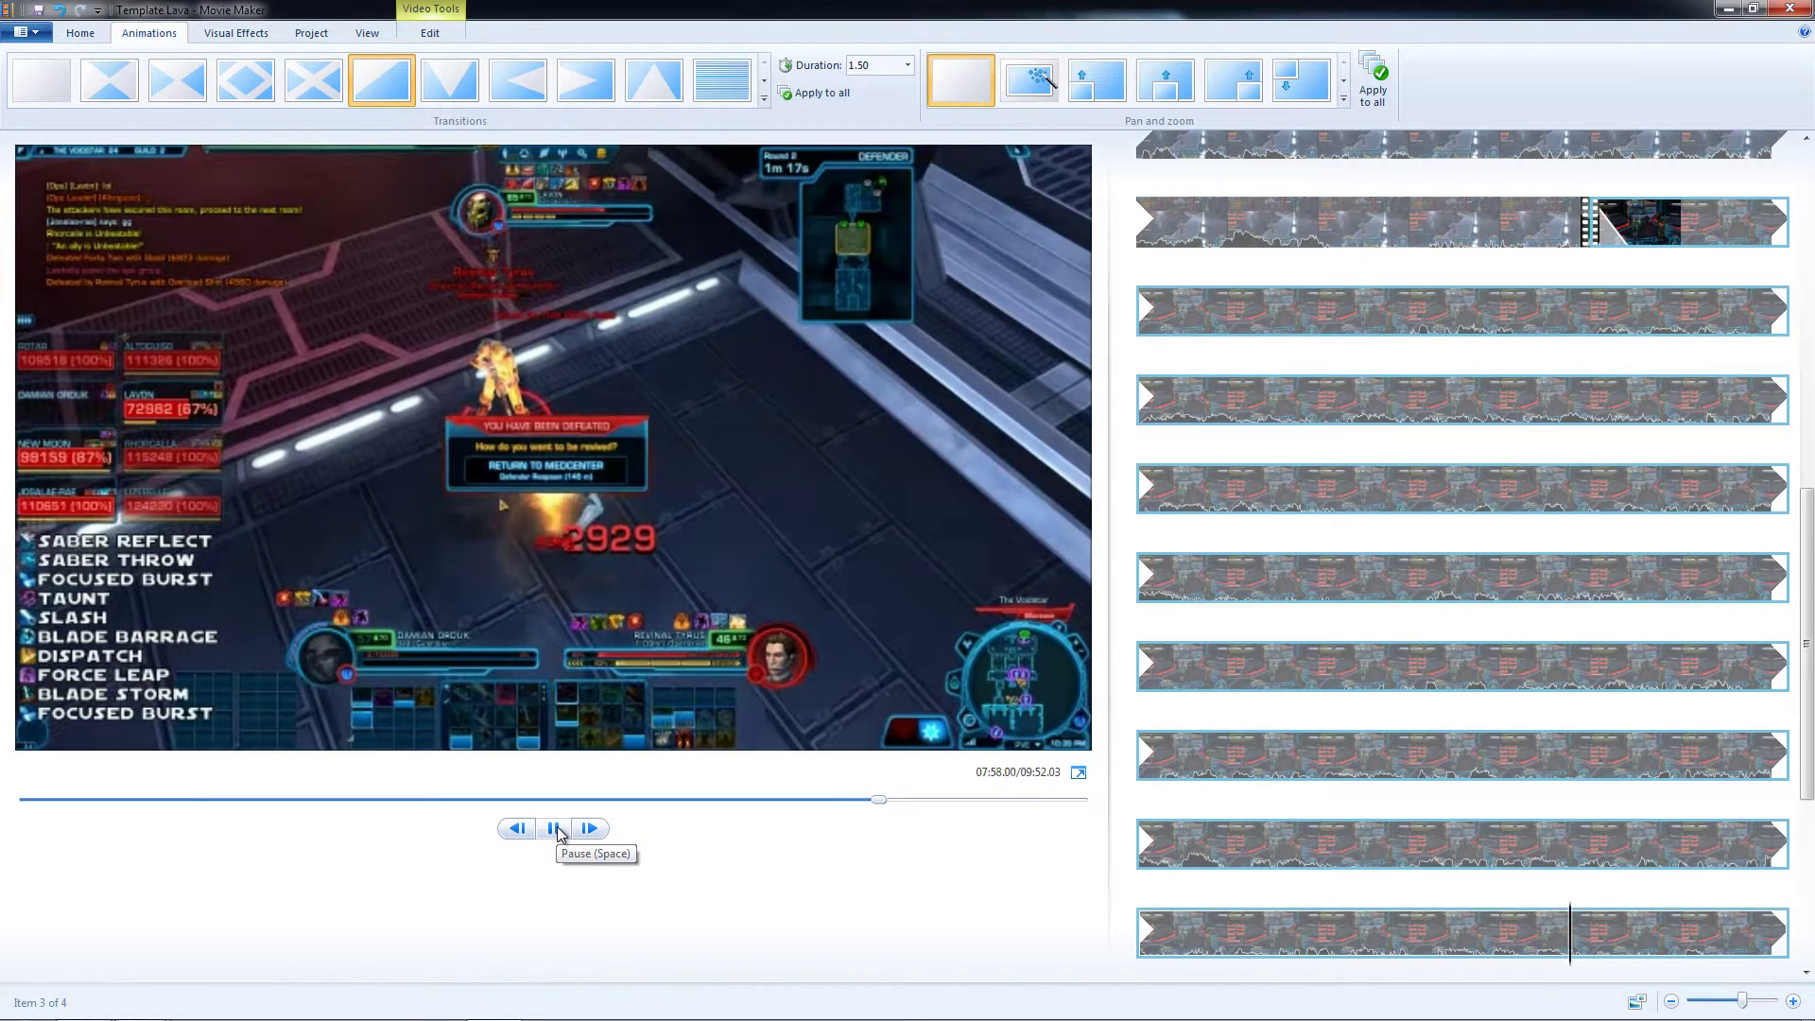
left_click(556, 829)
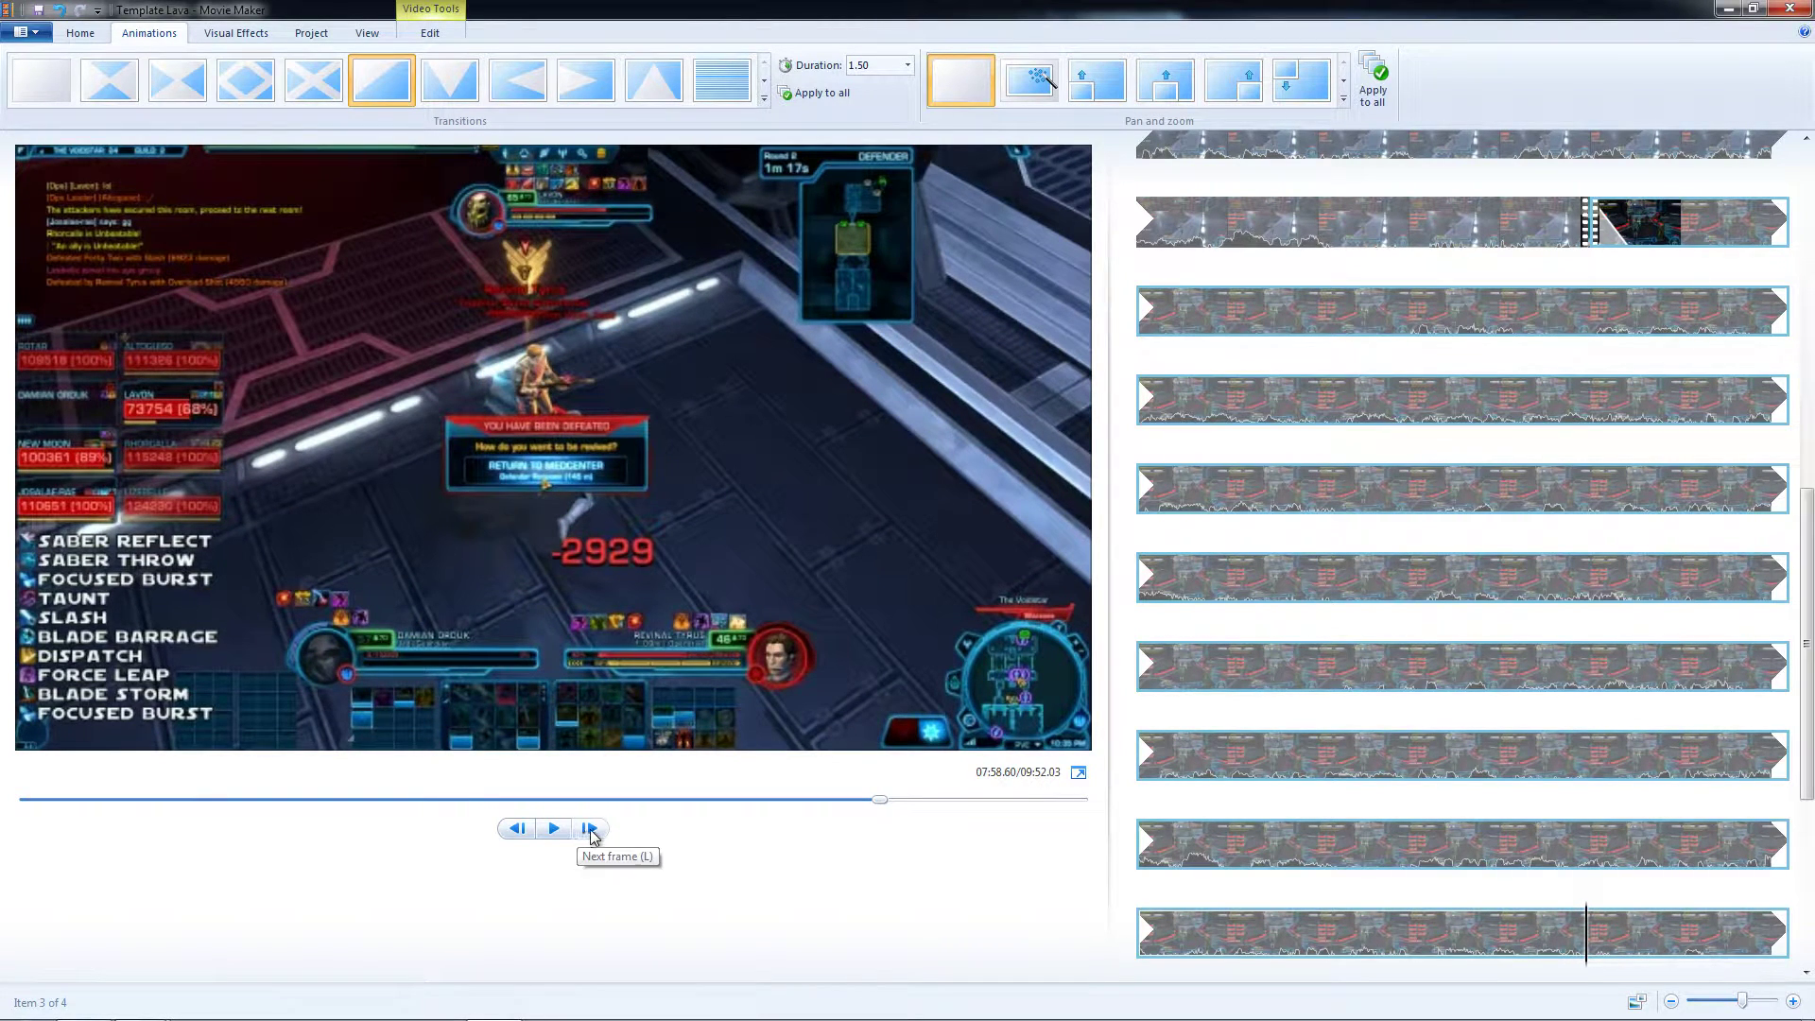
left_click(590, 829)
left_click(590, 830)
left_click(590, 829)
left_click(590, 829)
left_click(590, 829)
left_click(590, 829)
left_click(590, 829)
left_click(590, 829)
left_click(600, 829)
left_click(600, 830)
left_click(599, 829)
left_click(600, 829)
left_click(600, 830)
left_click(599, 829)
left_click(600, 829)
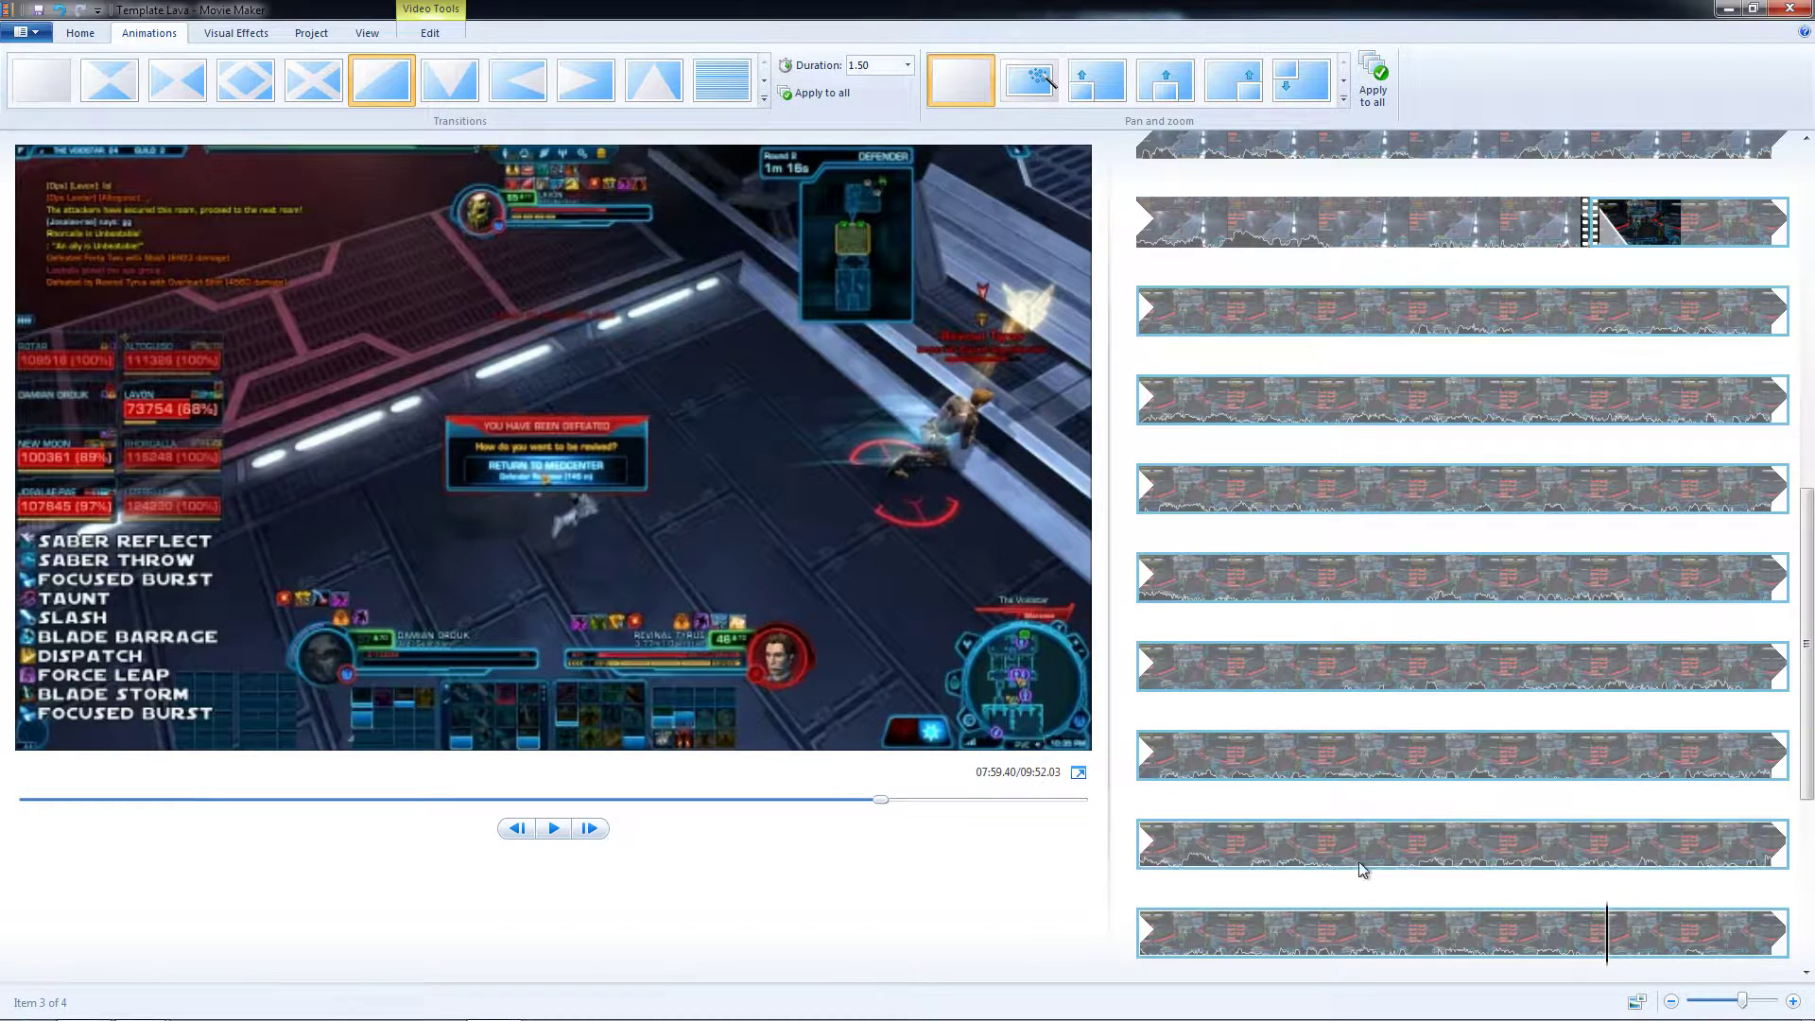
right_click(1608, 943)
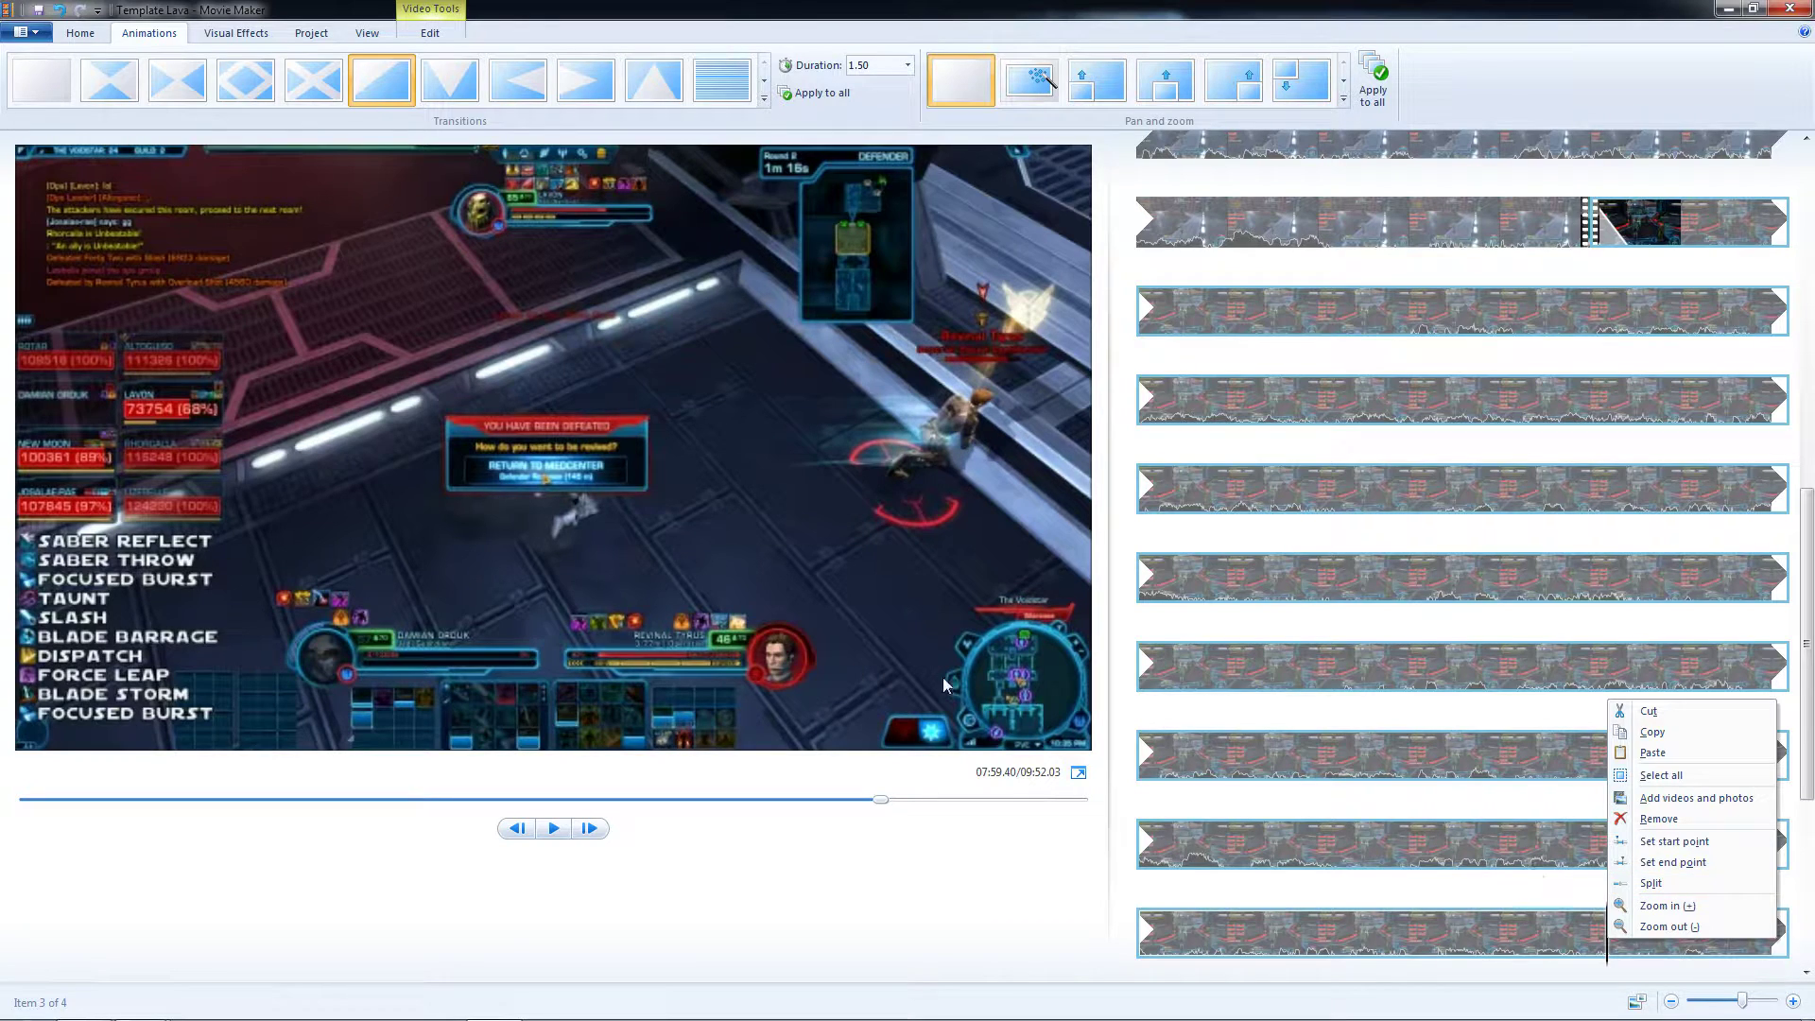
left_click(1653, 884)
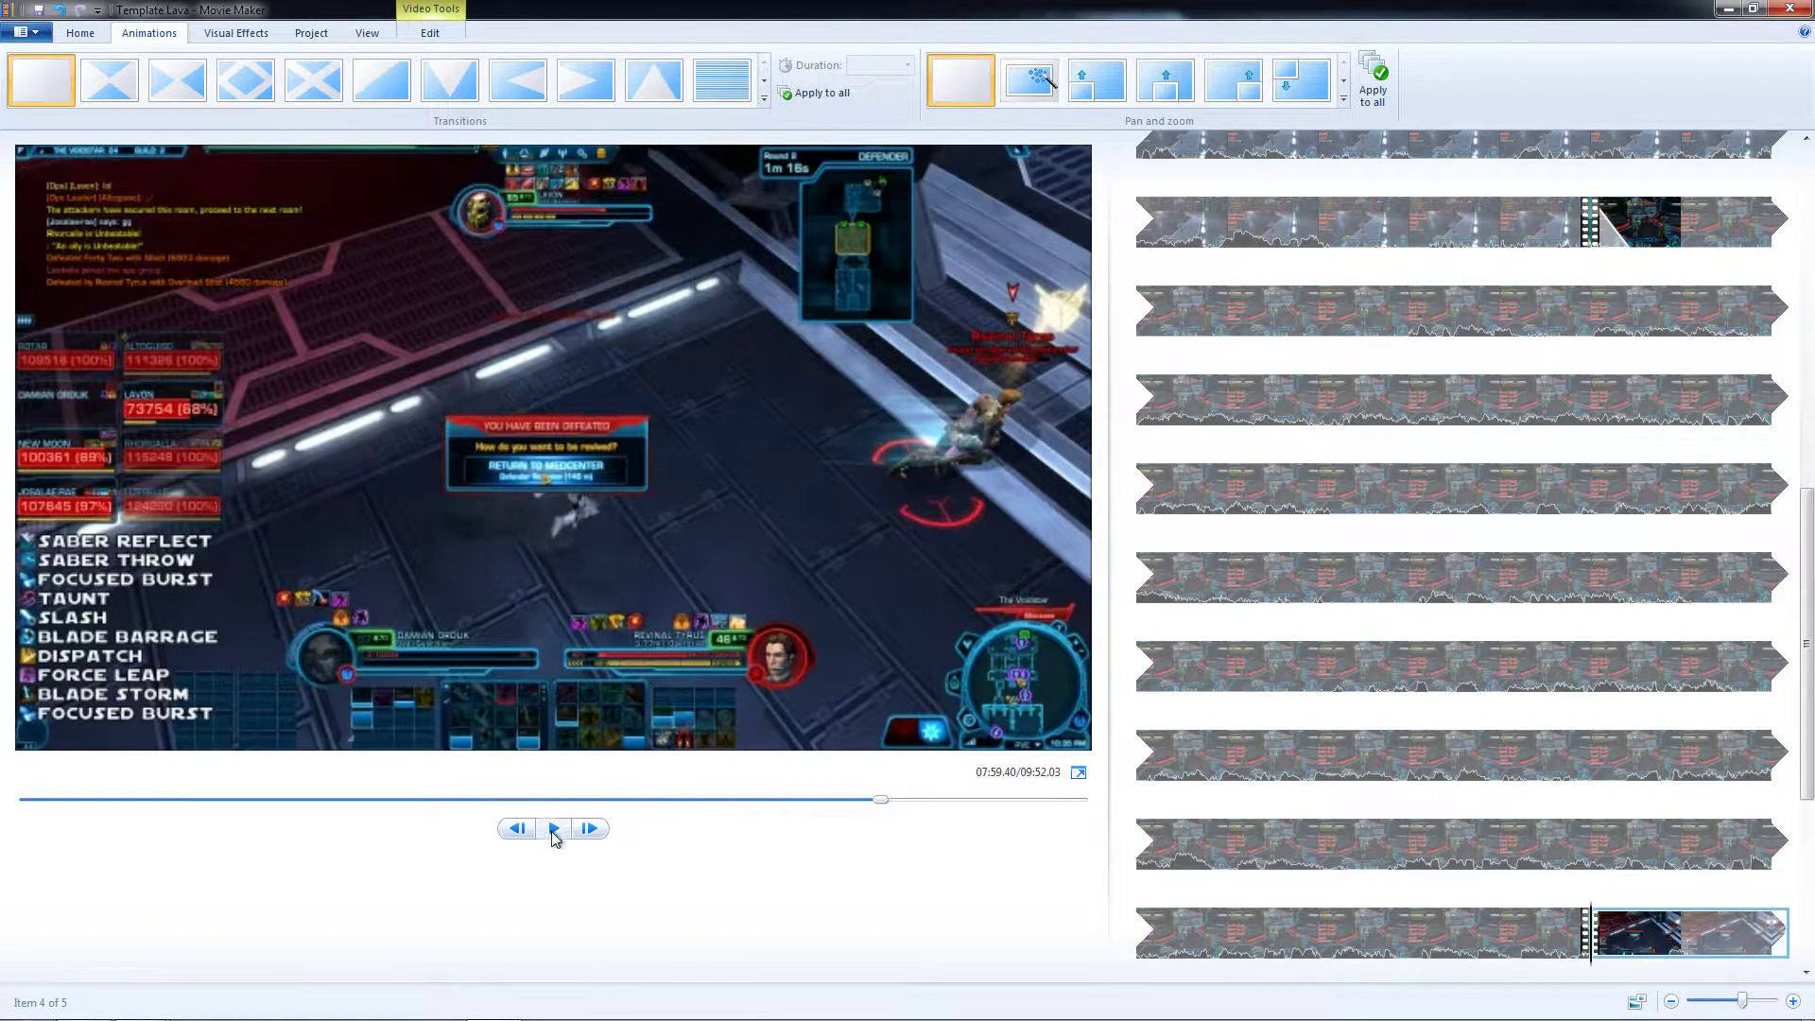
Split the clip again at 08:59.53, near the end of the wait after the respawn.
left_click(555, 829)
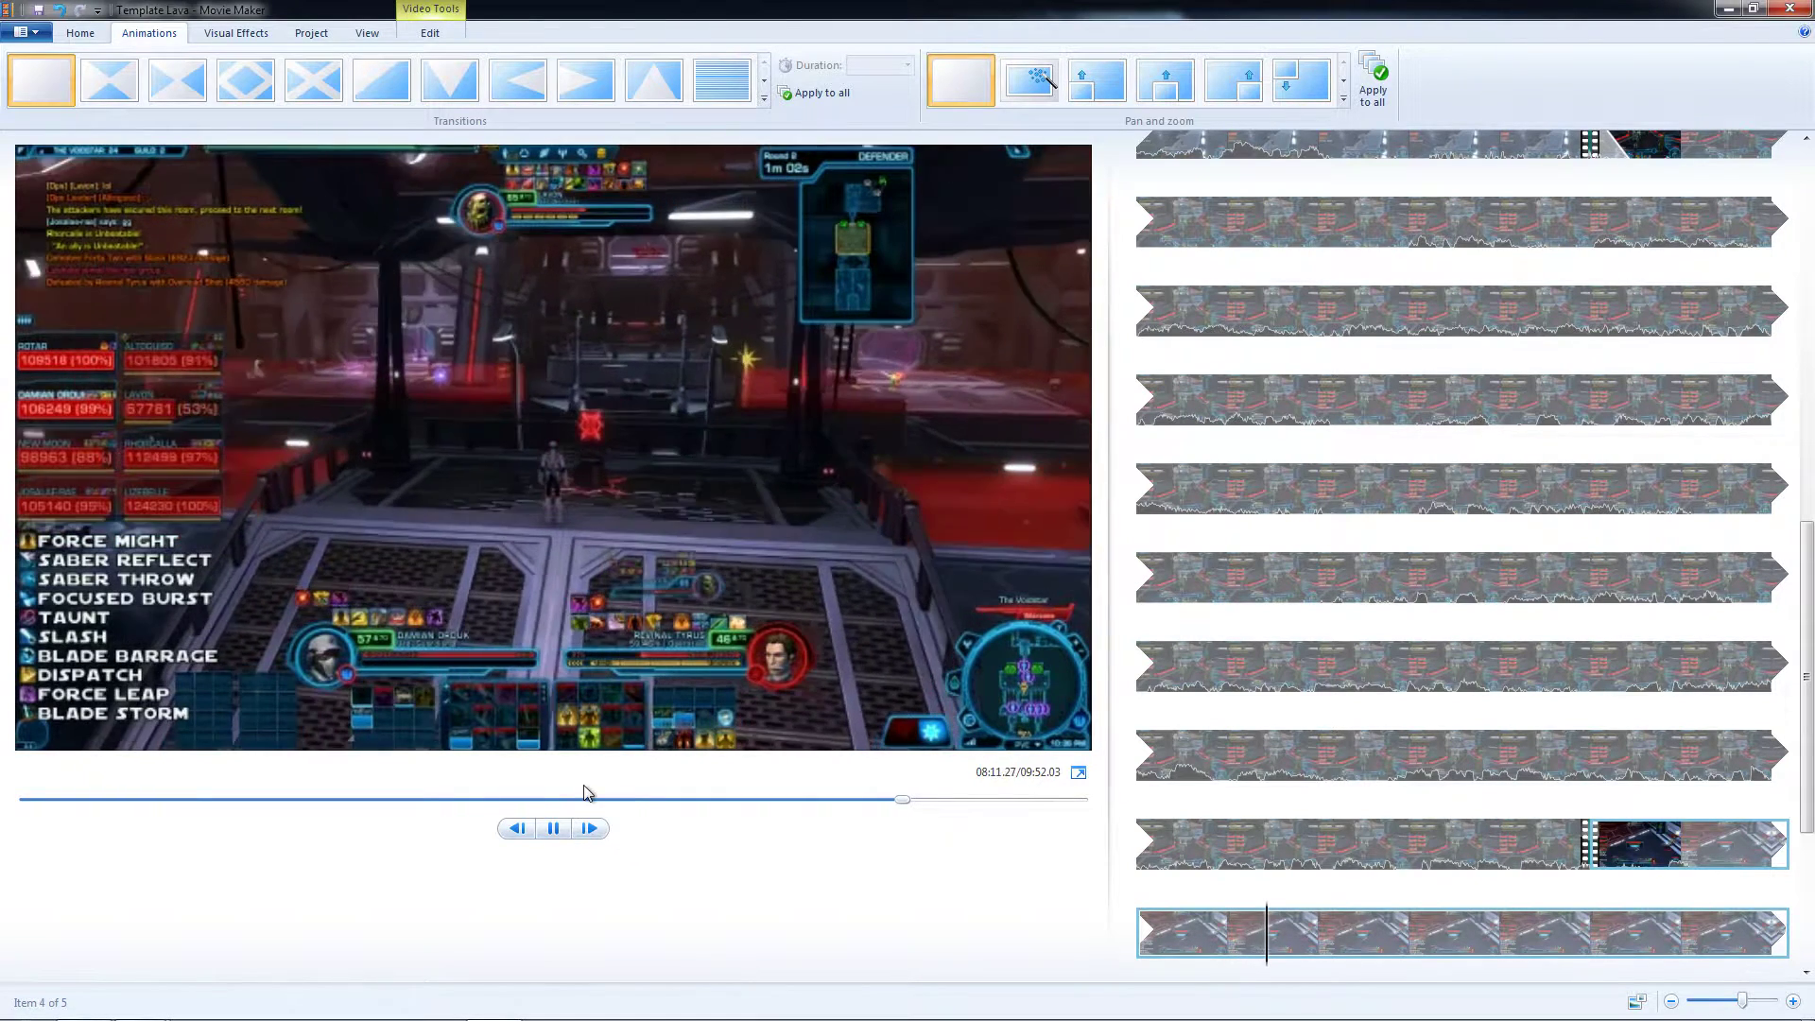
left_click_drag(913, 811, 995, 789)
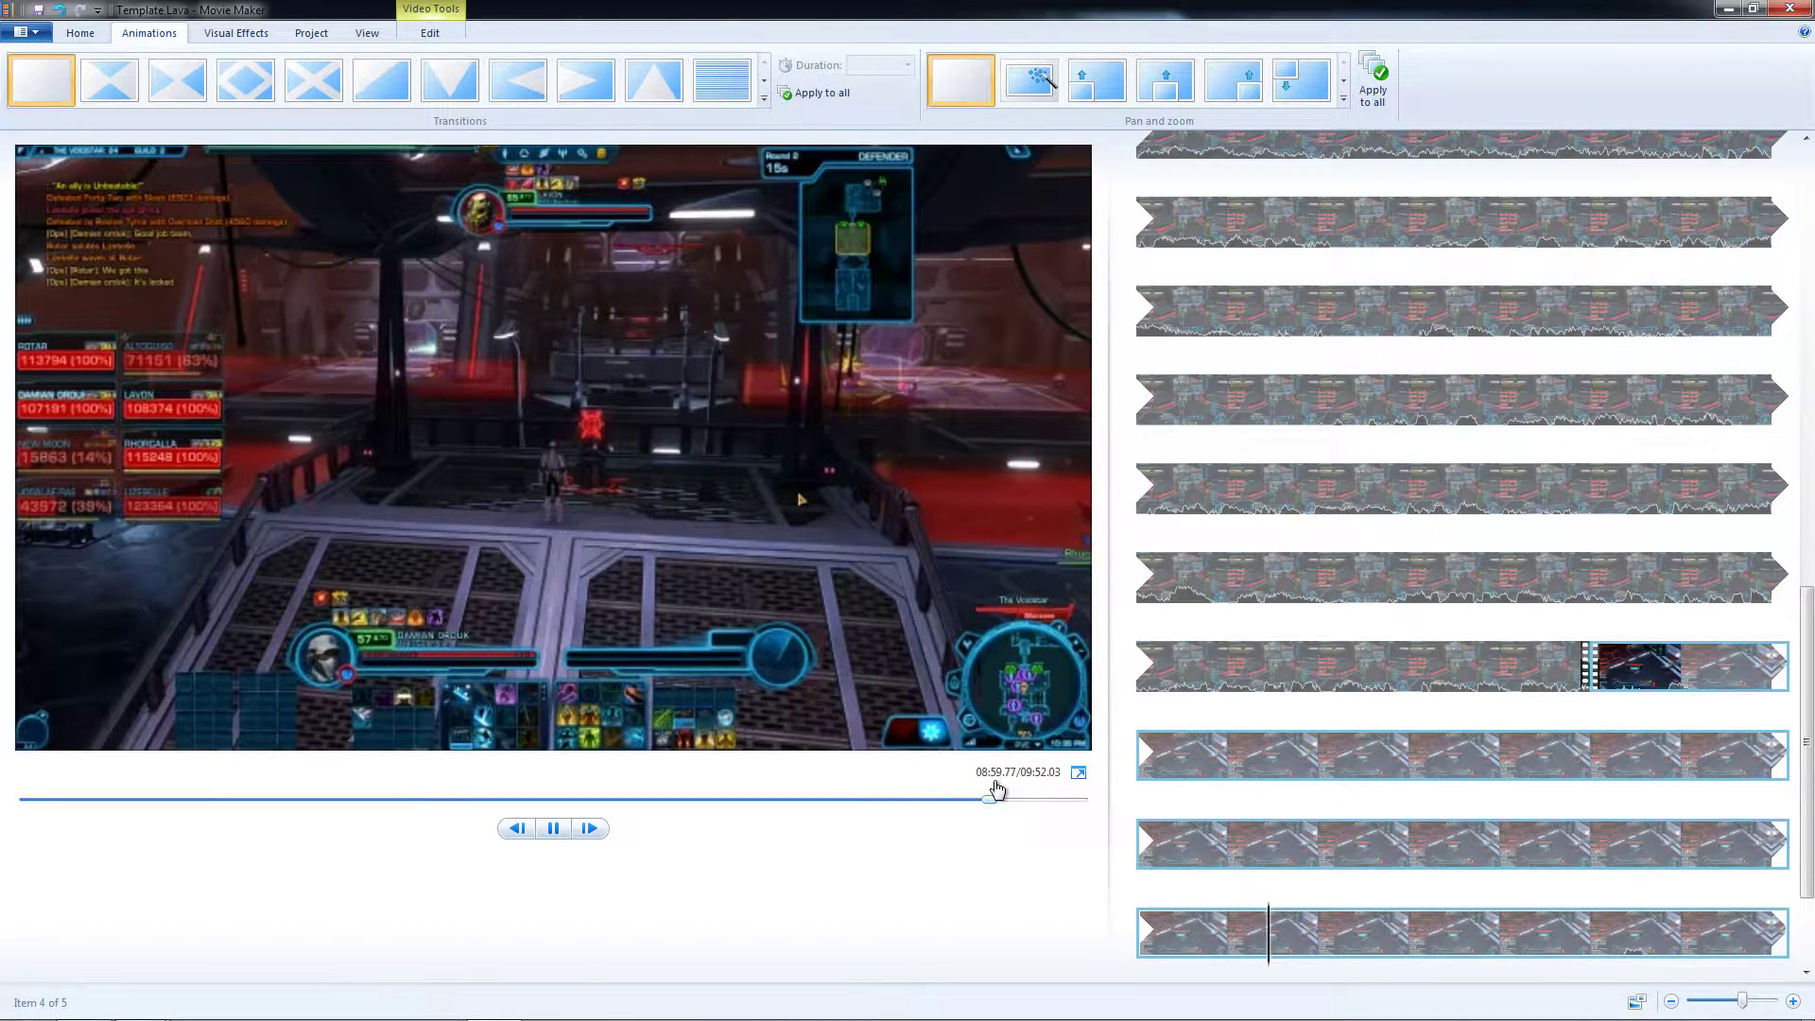
left_click_drag(997, 788, 993, 788)
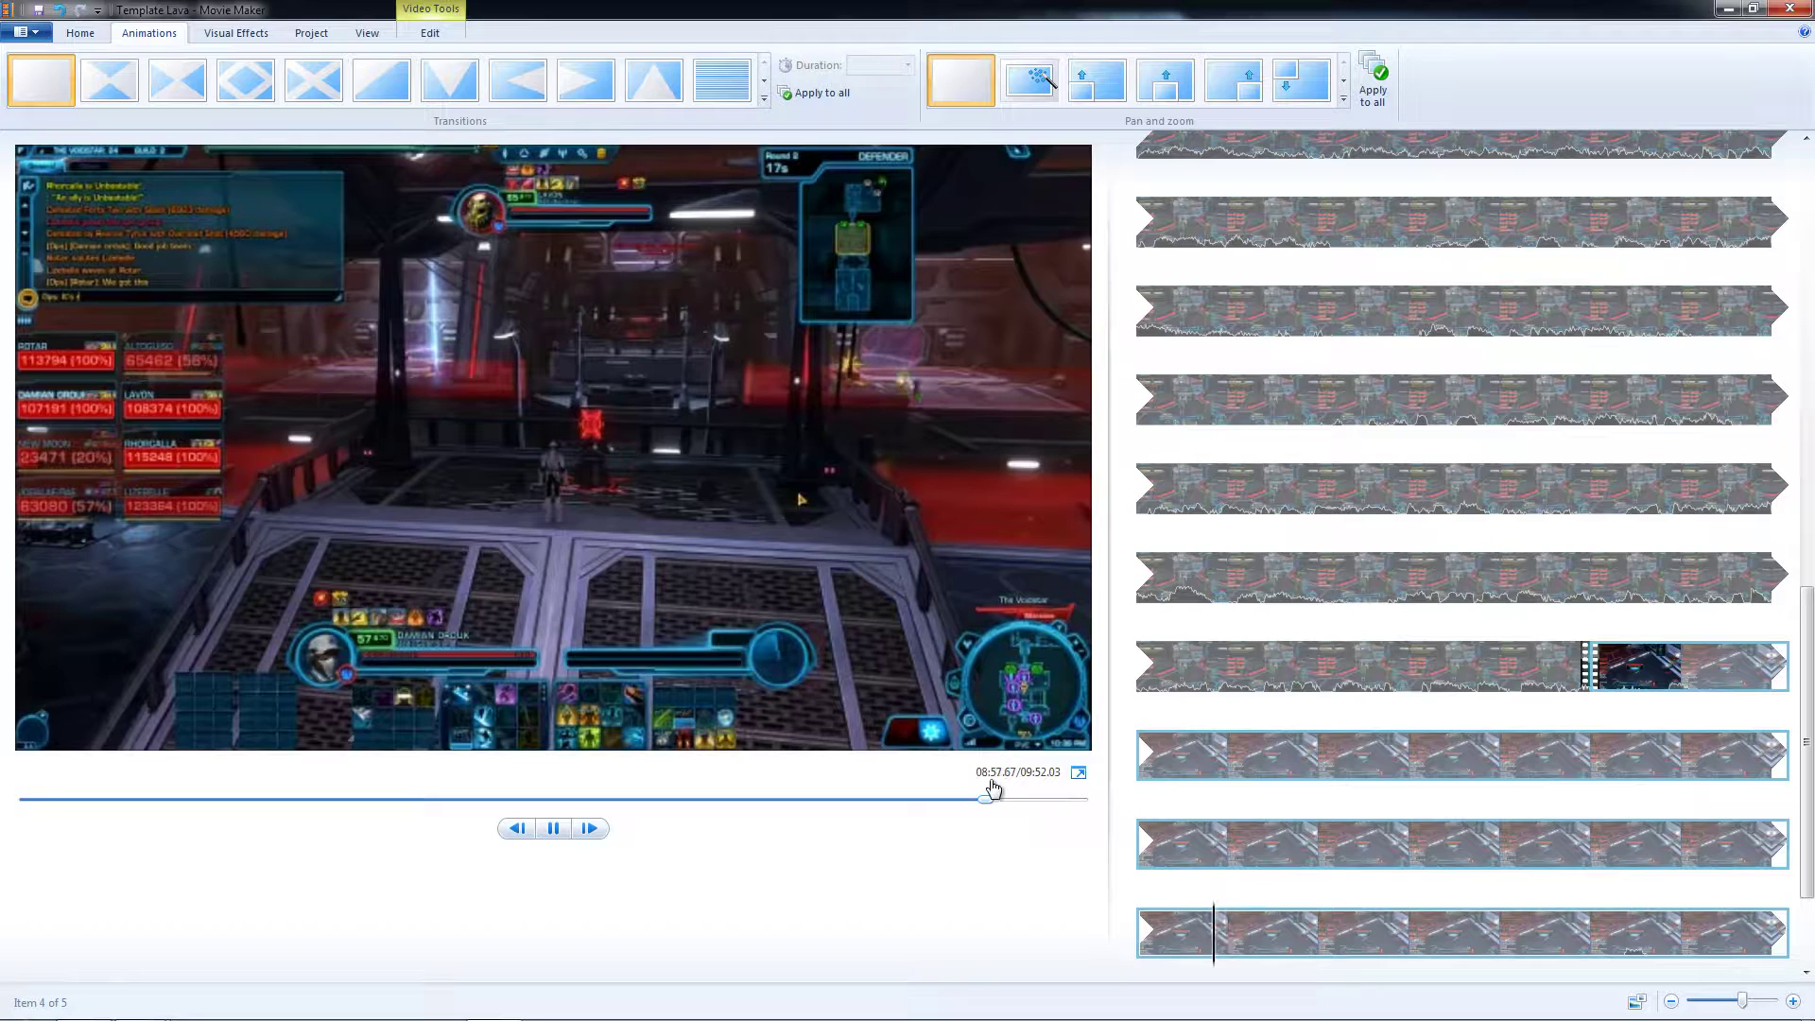
left_click(565, 830)
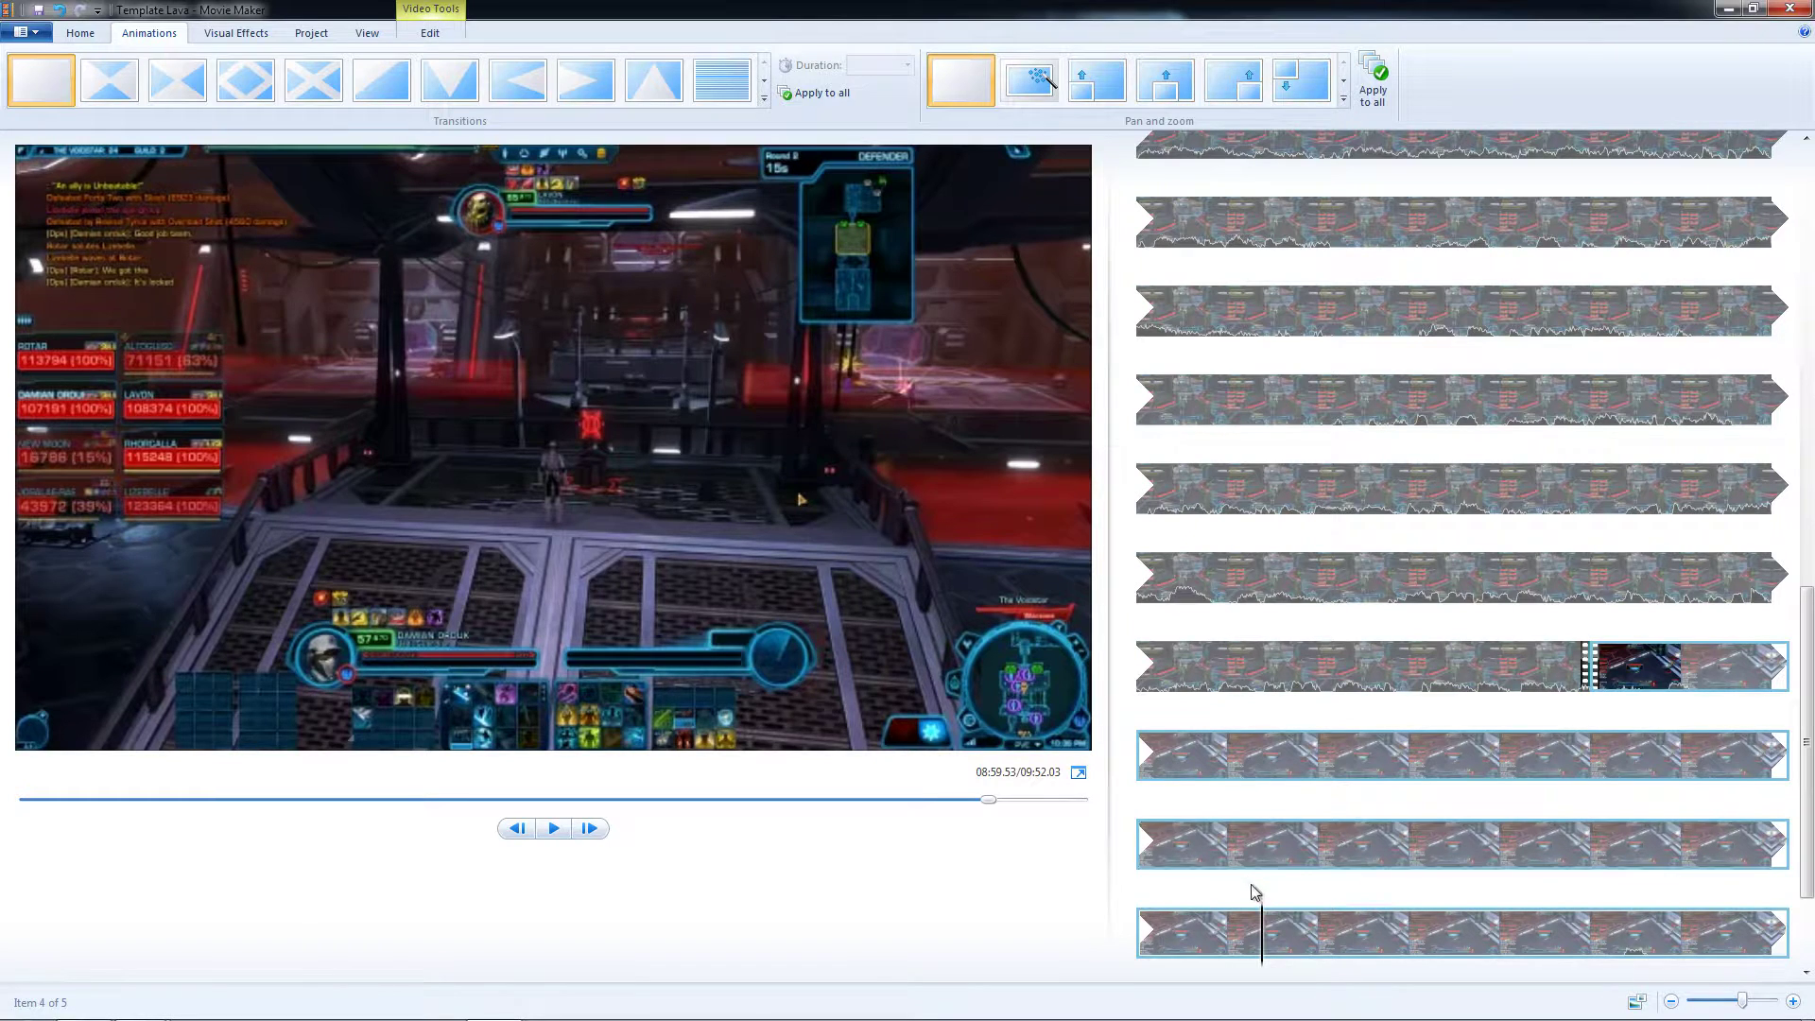
right_click(1265, 949)
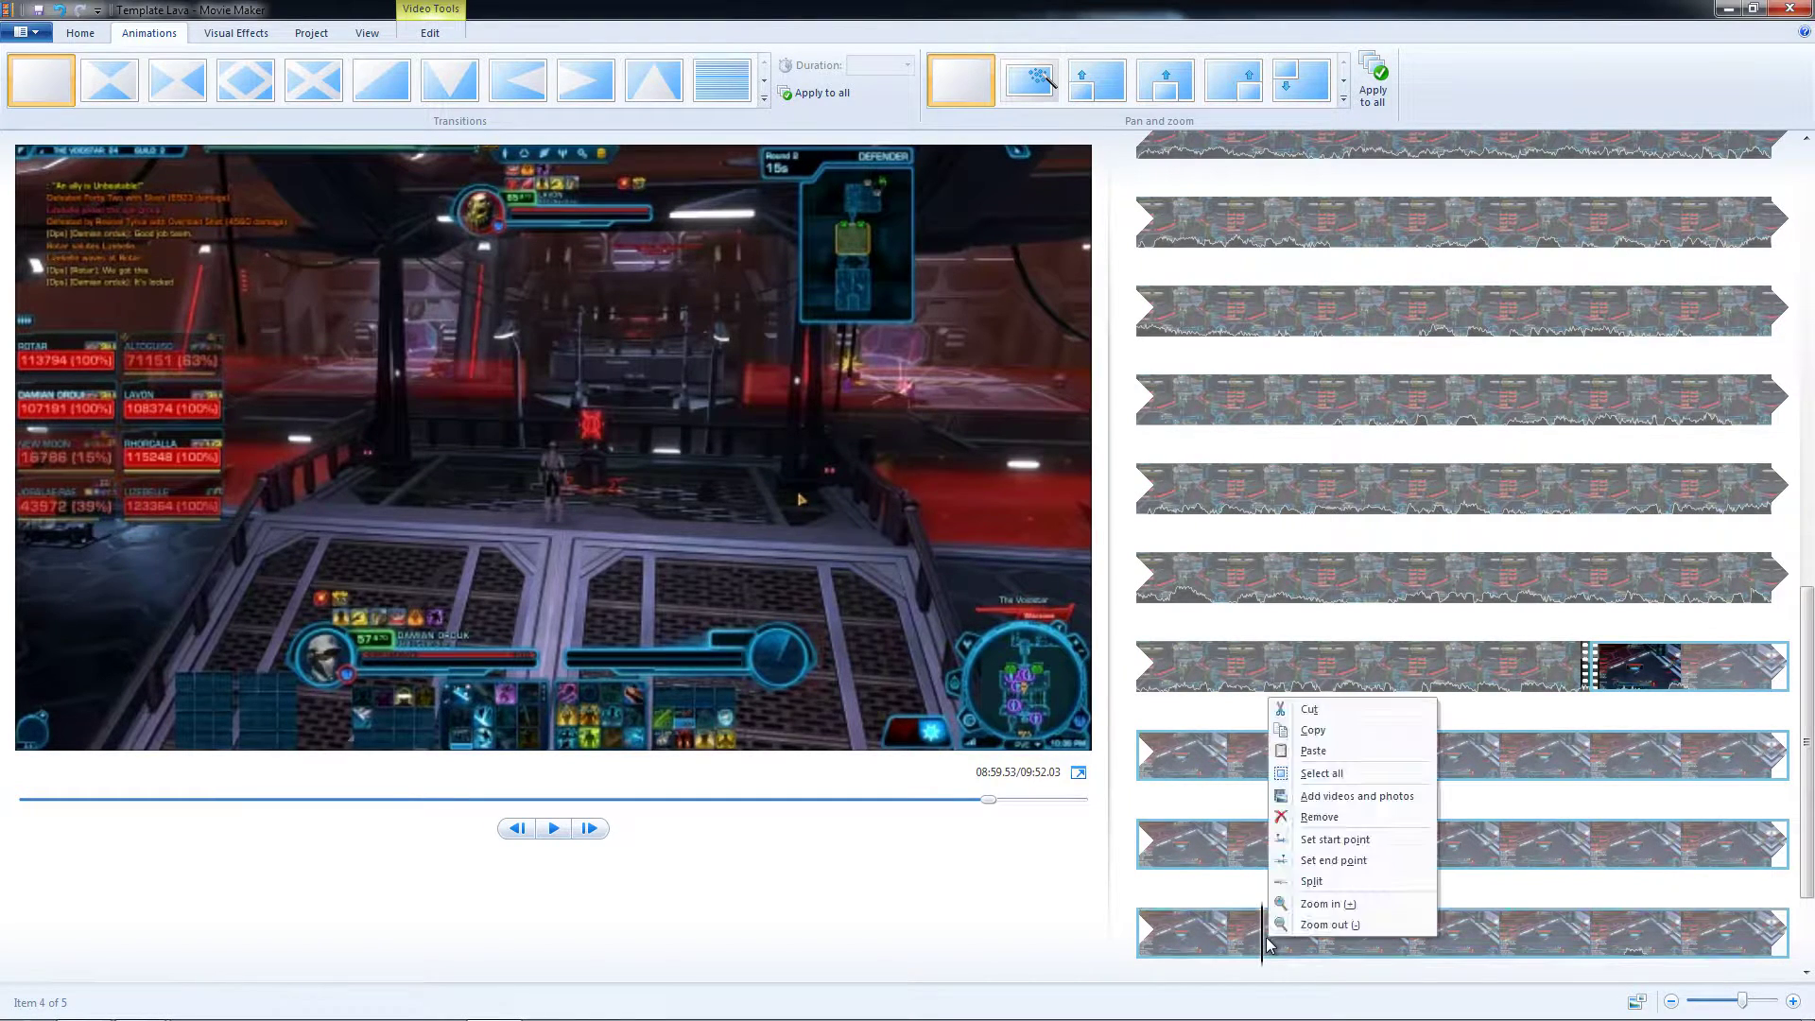
left_click(1294, 891)
Remove the waiting section between the splits at 07:59.40 and 08:59.53.
left_click(1378, 847)
right_click(1375, 842)
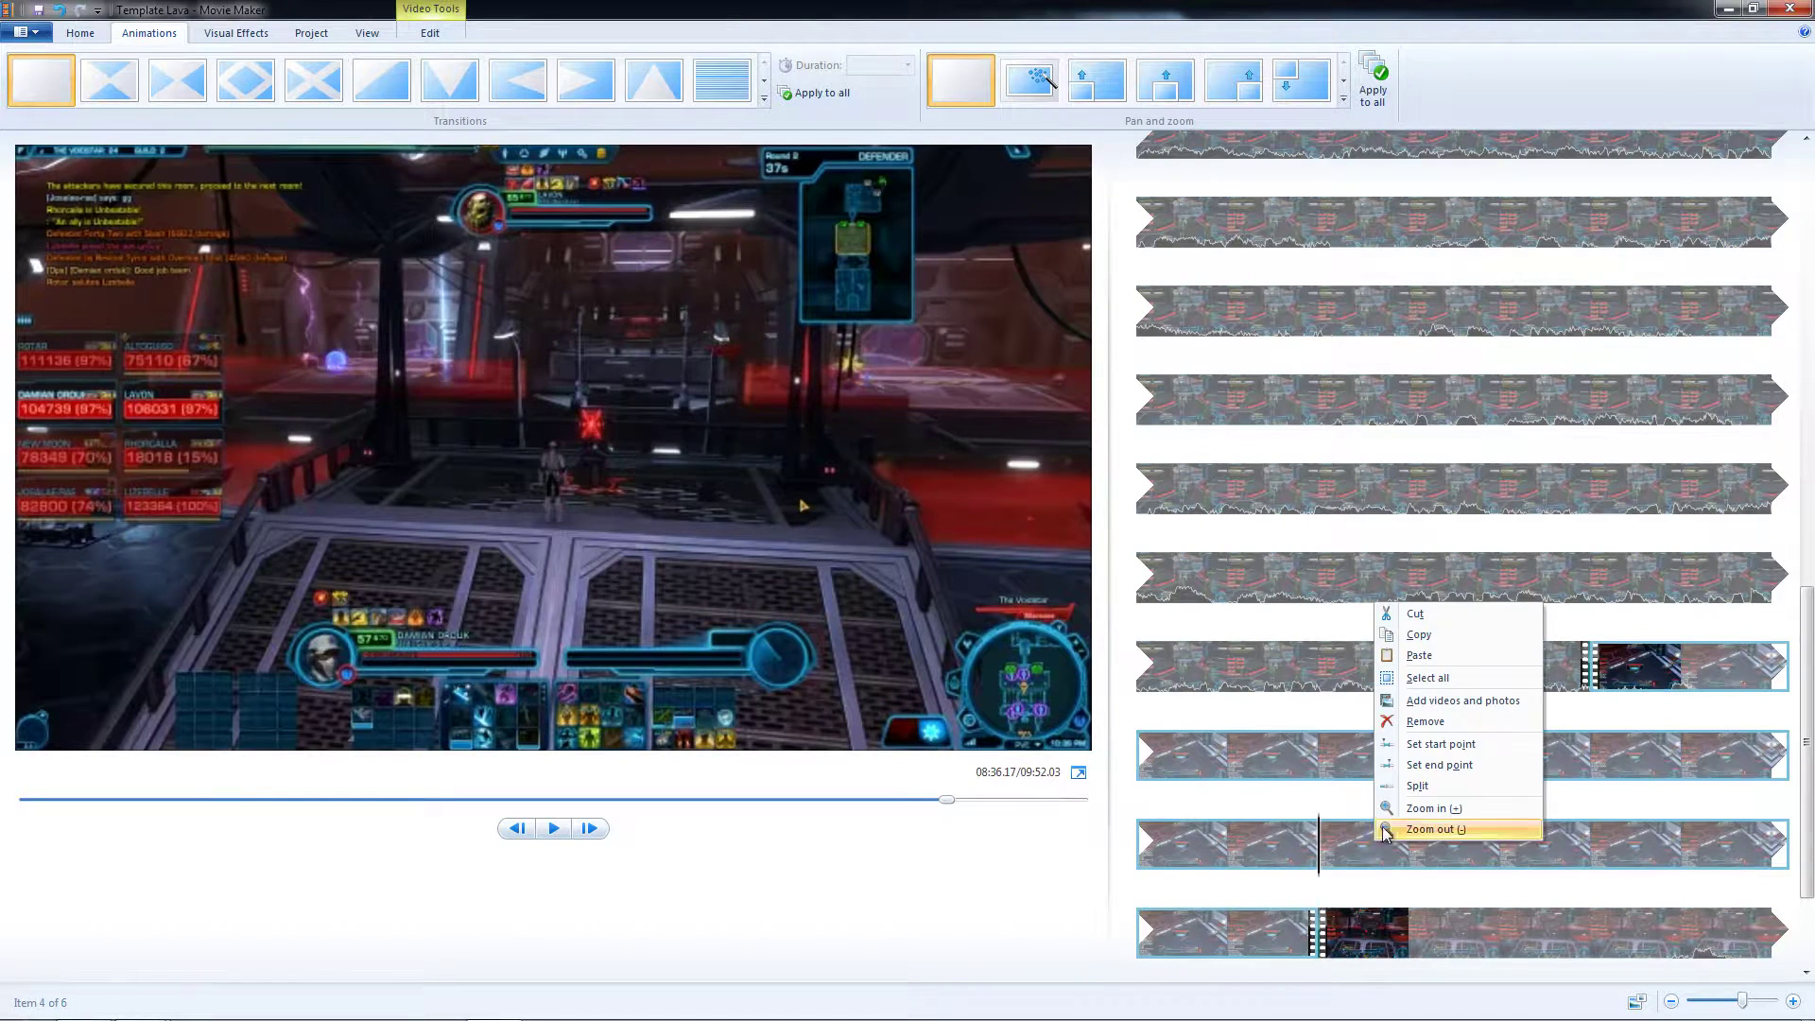
left_click(1453, 724)
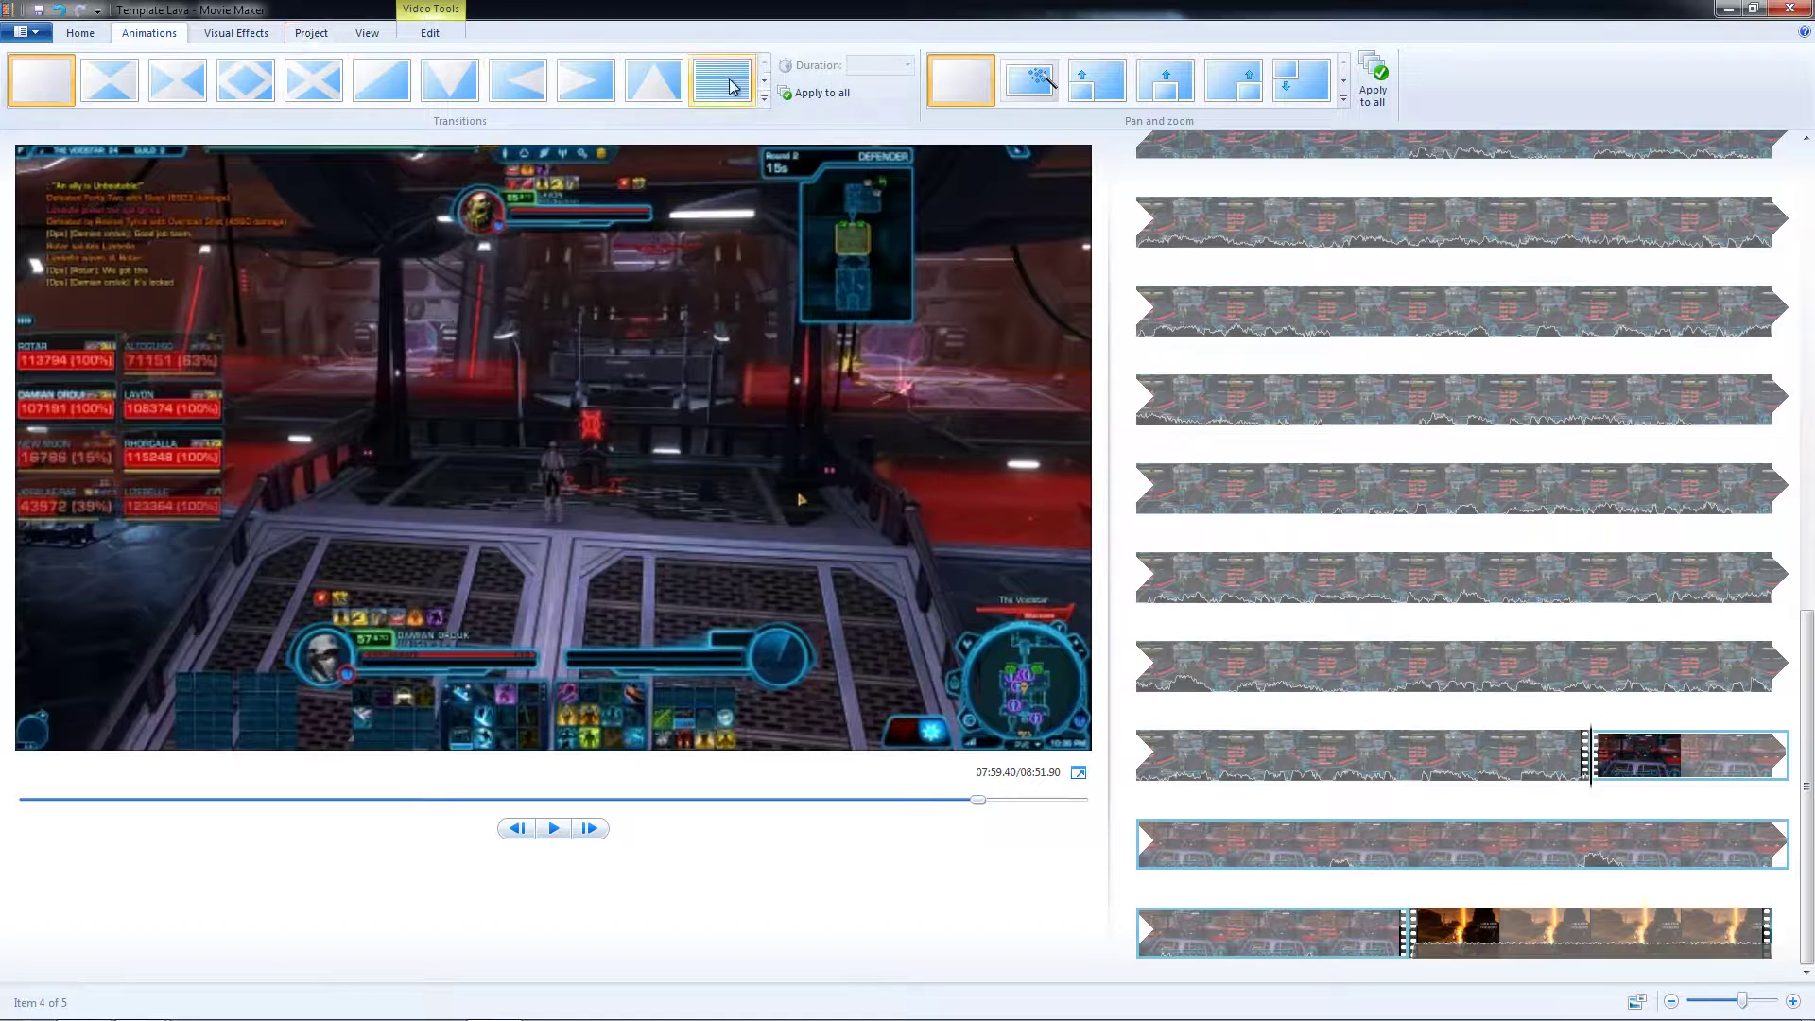
Apply a crossfade transition to the clip following the removed waiting section and compare it with the transition on the preceding clip.
left_click(764, 89)
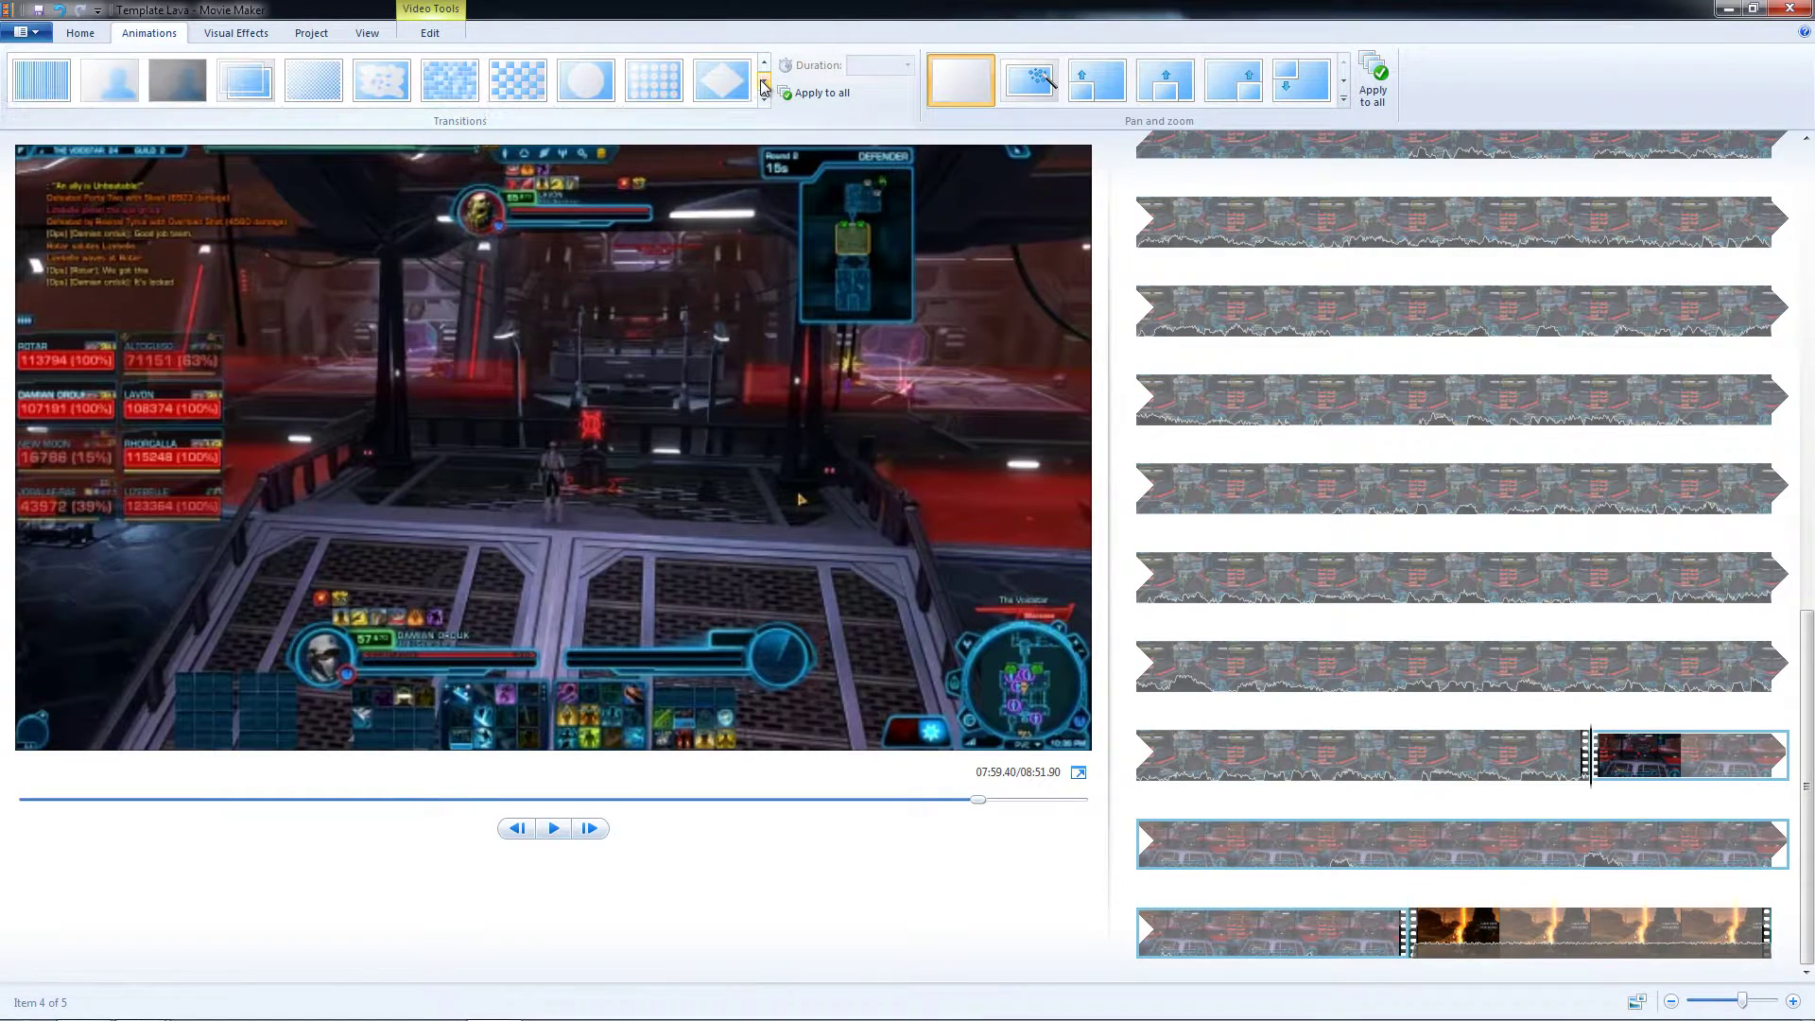
left_click(117, 75)
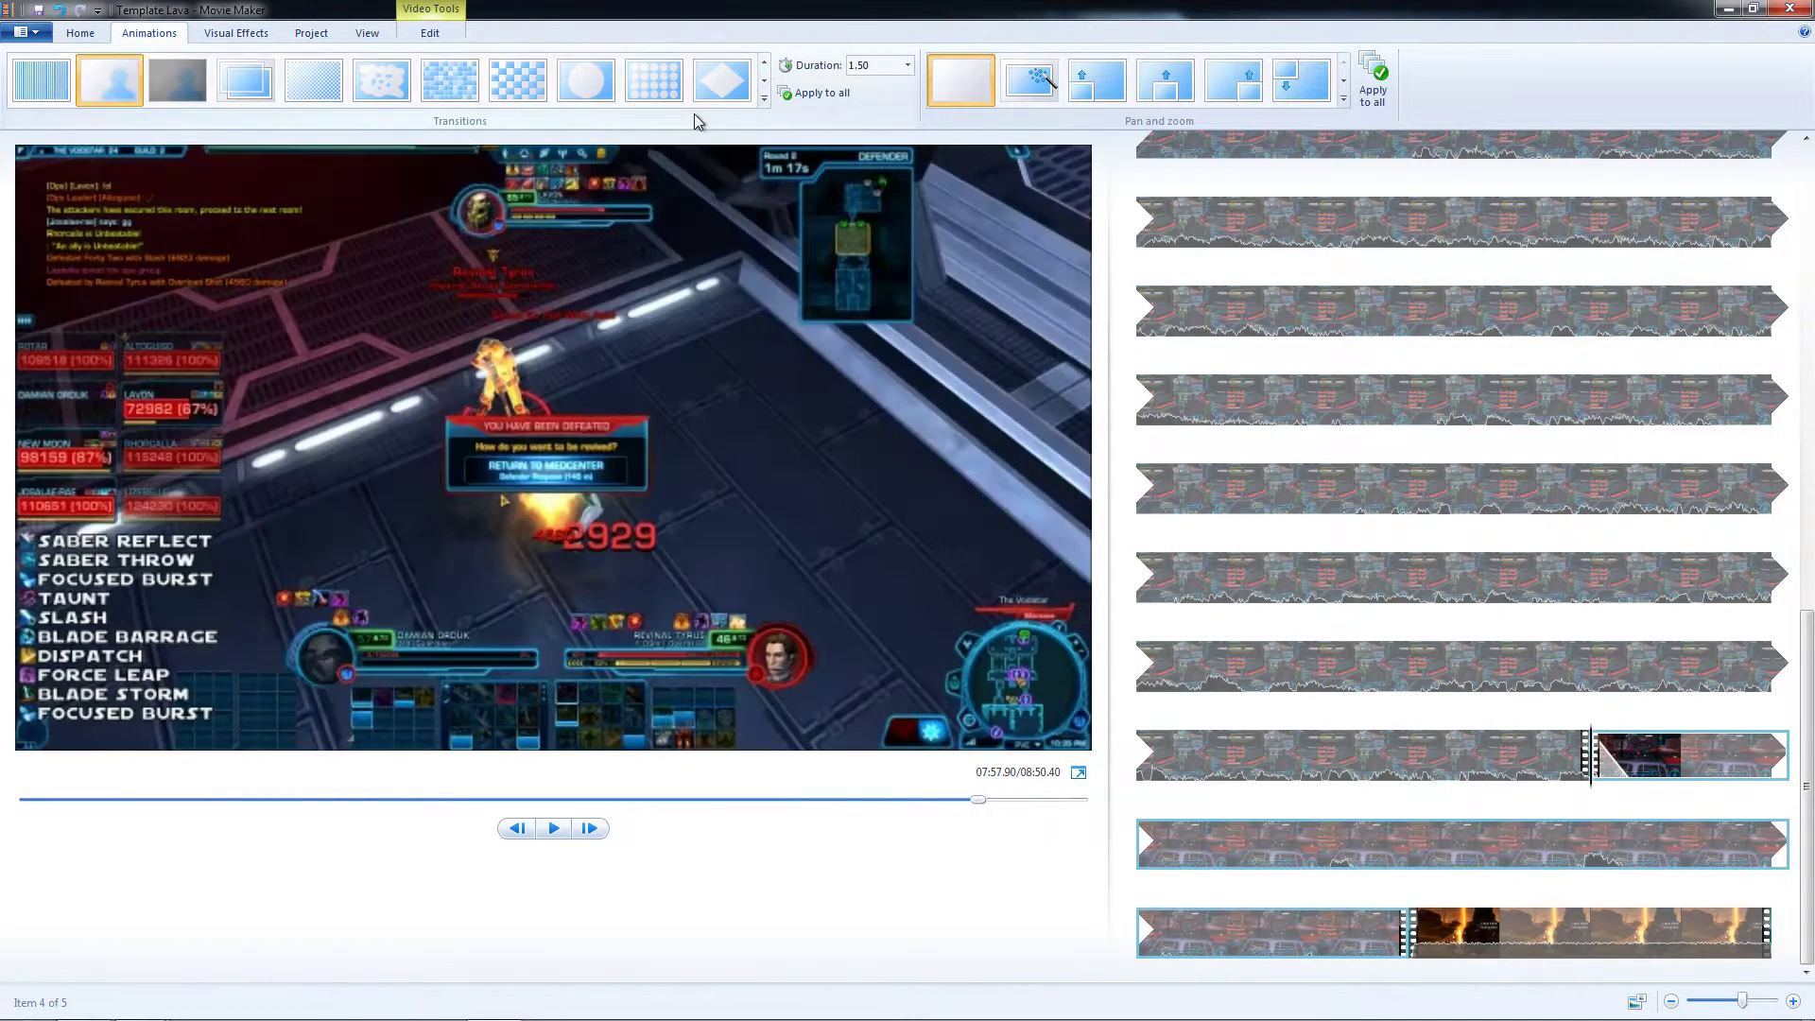
left_click(765, 63)
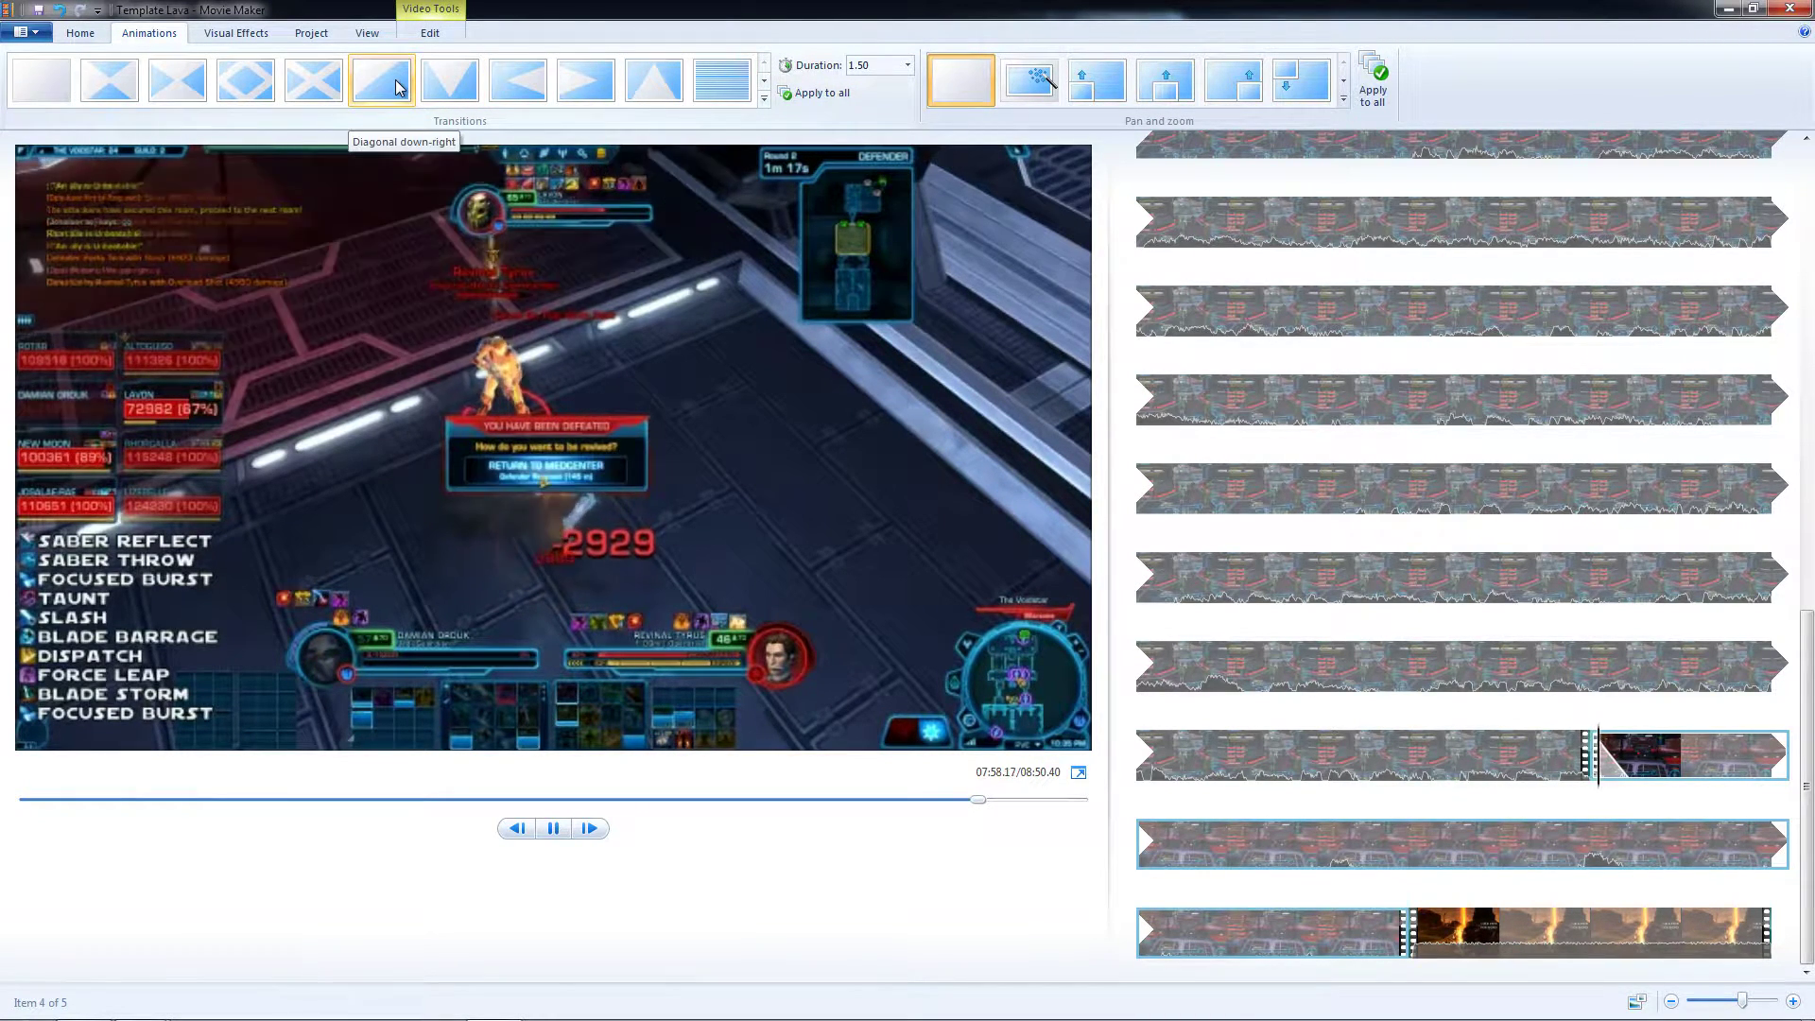
left_click(765, 85)
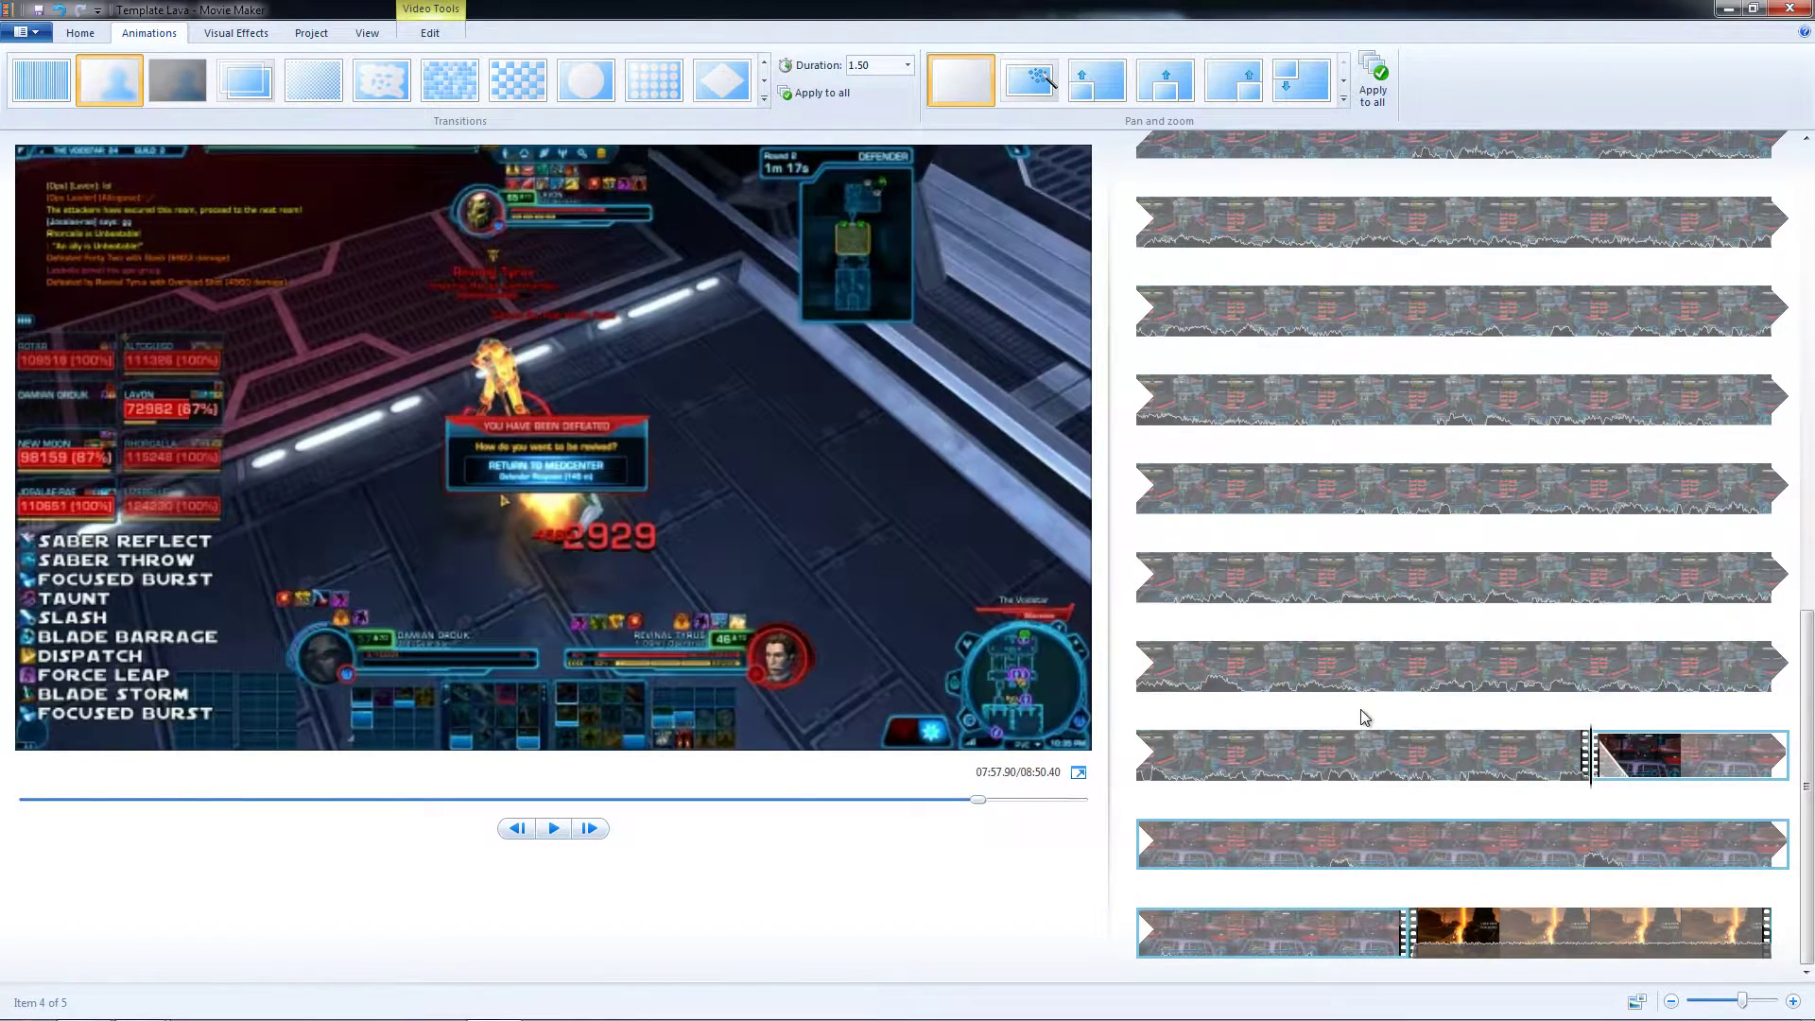
left_click(1503, 754)
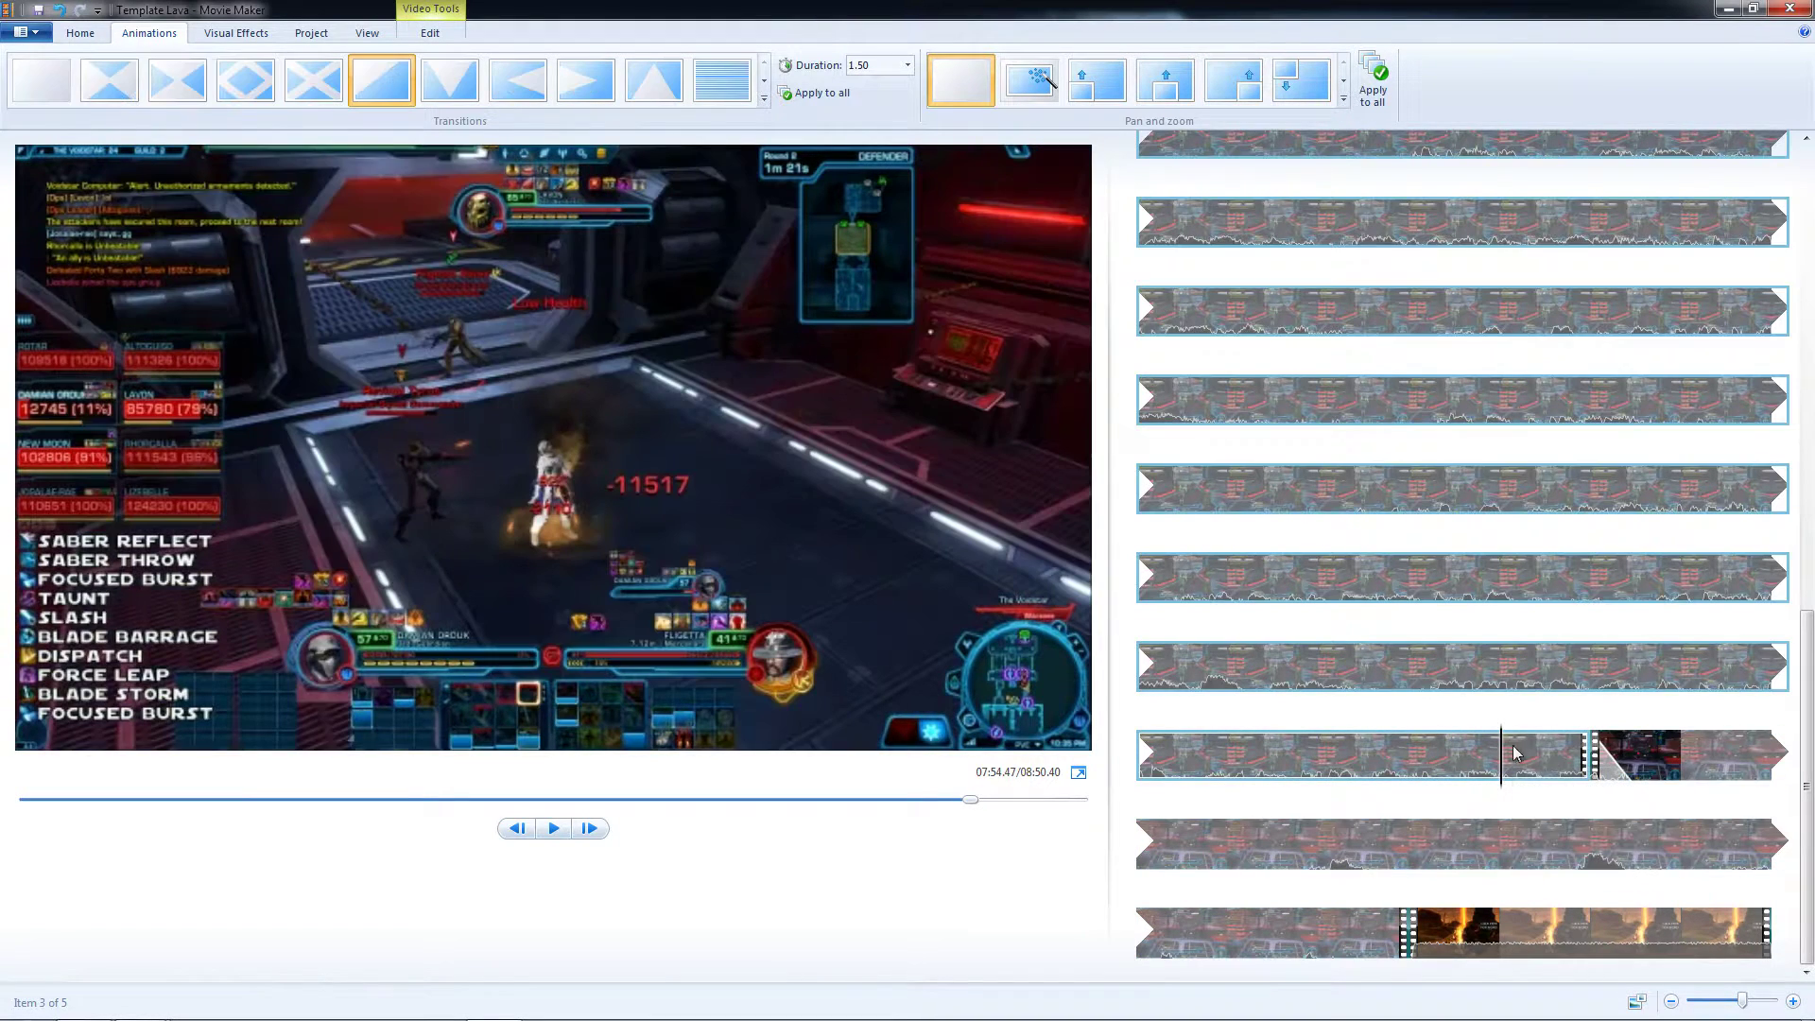
Play the video through the added transition and review the clips up to the end of the gameplay at 08:37.90.
left_click(558, 830)
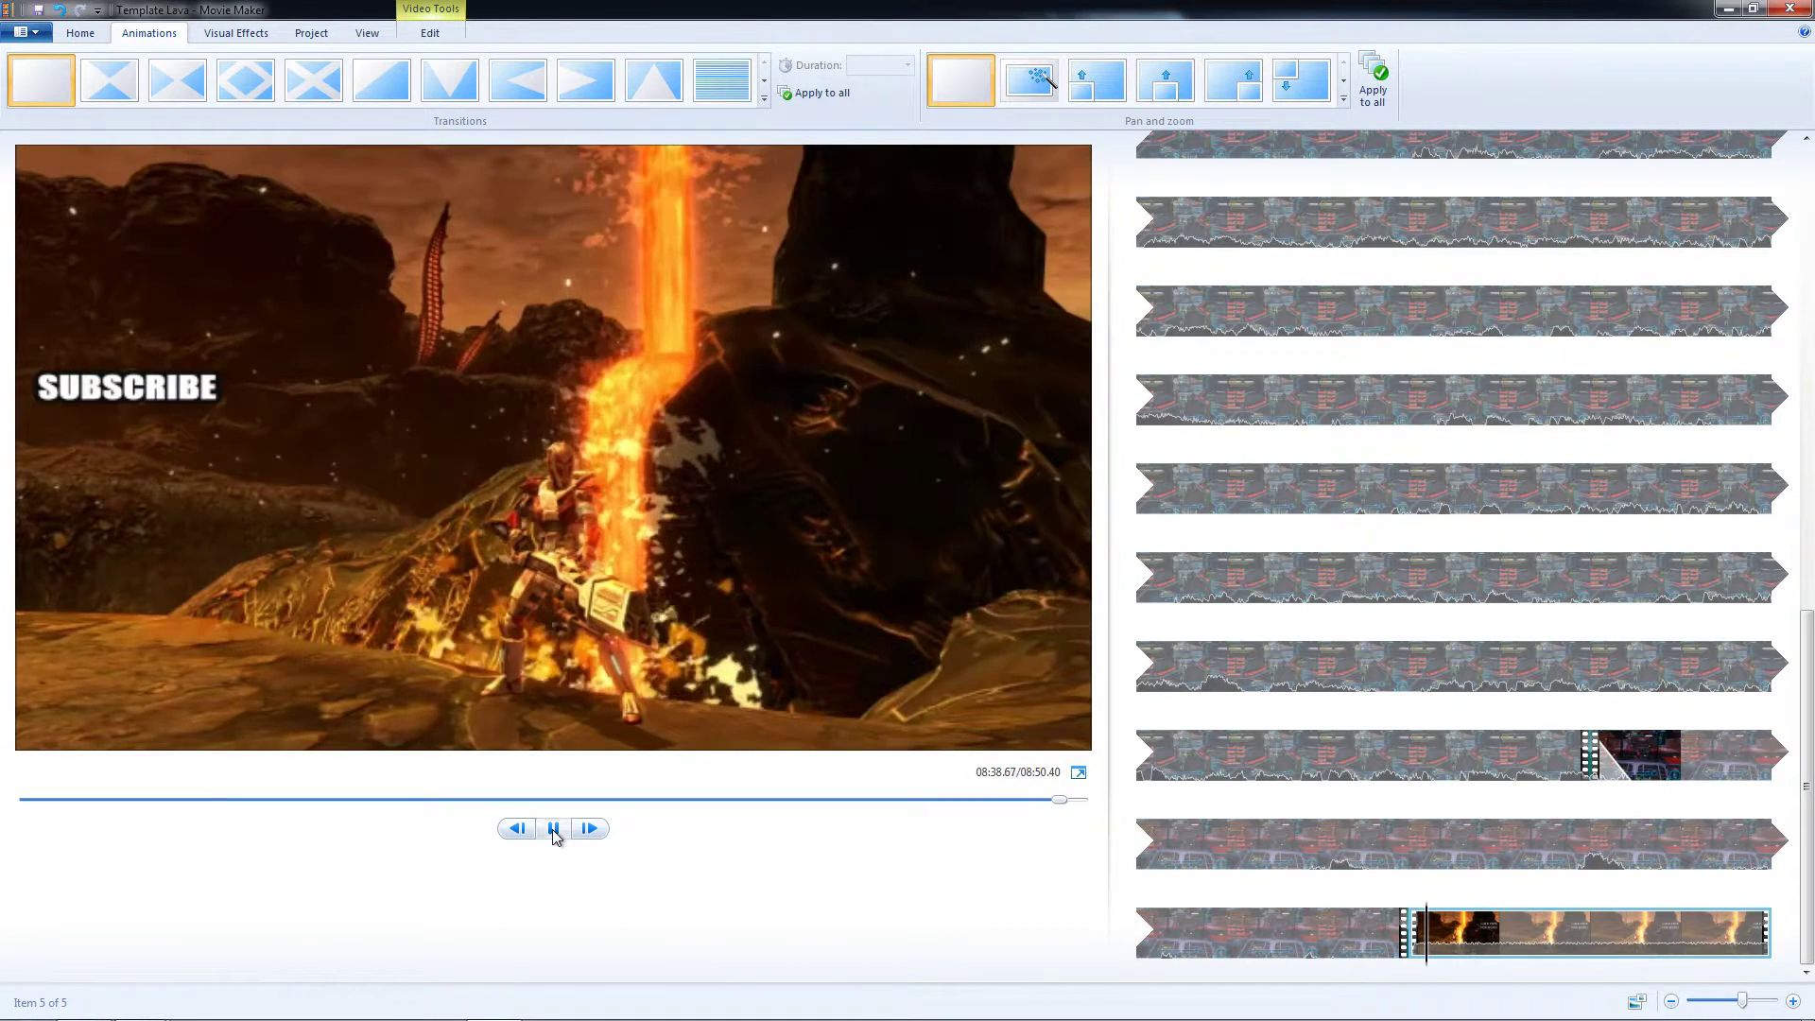
left_click(555, 830)
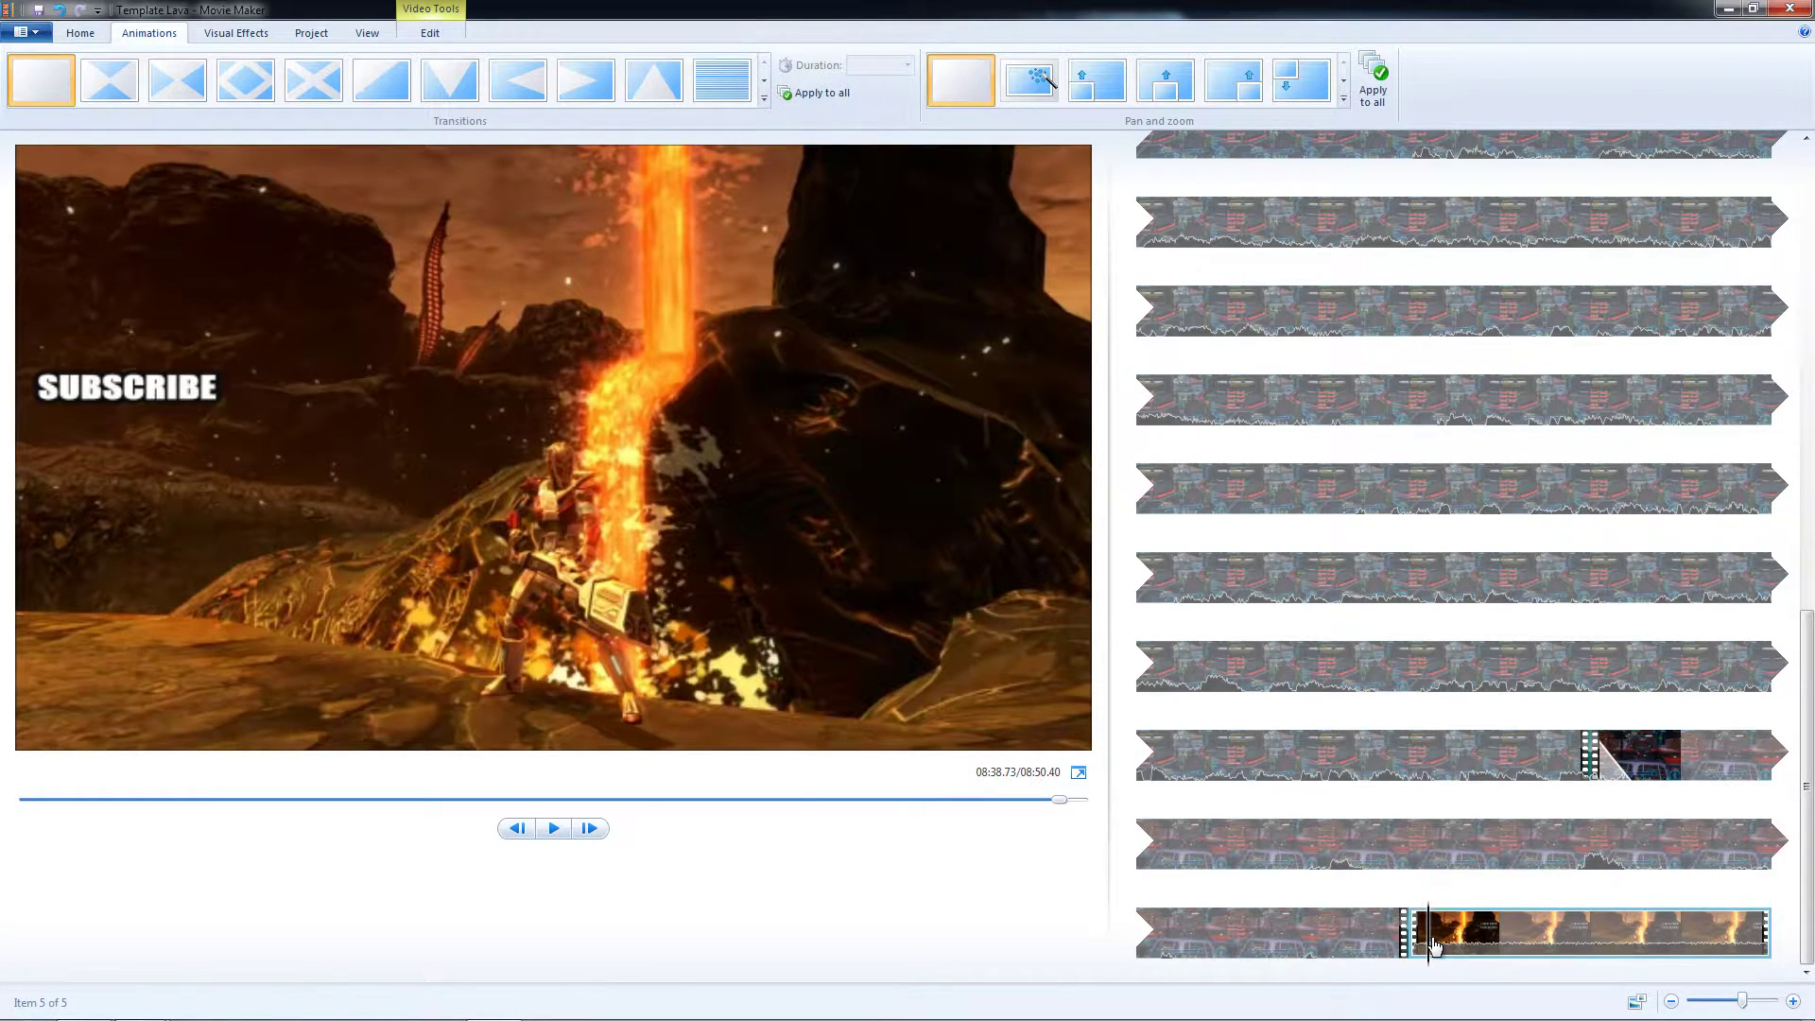
left_click_drag(1430, 943, 1406, 943)
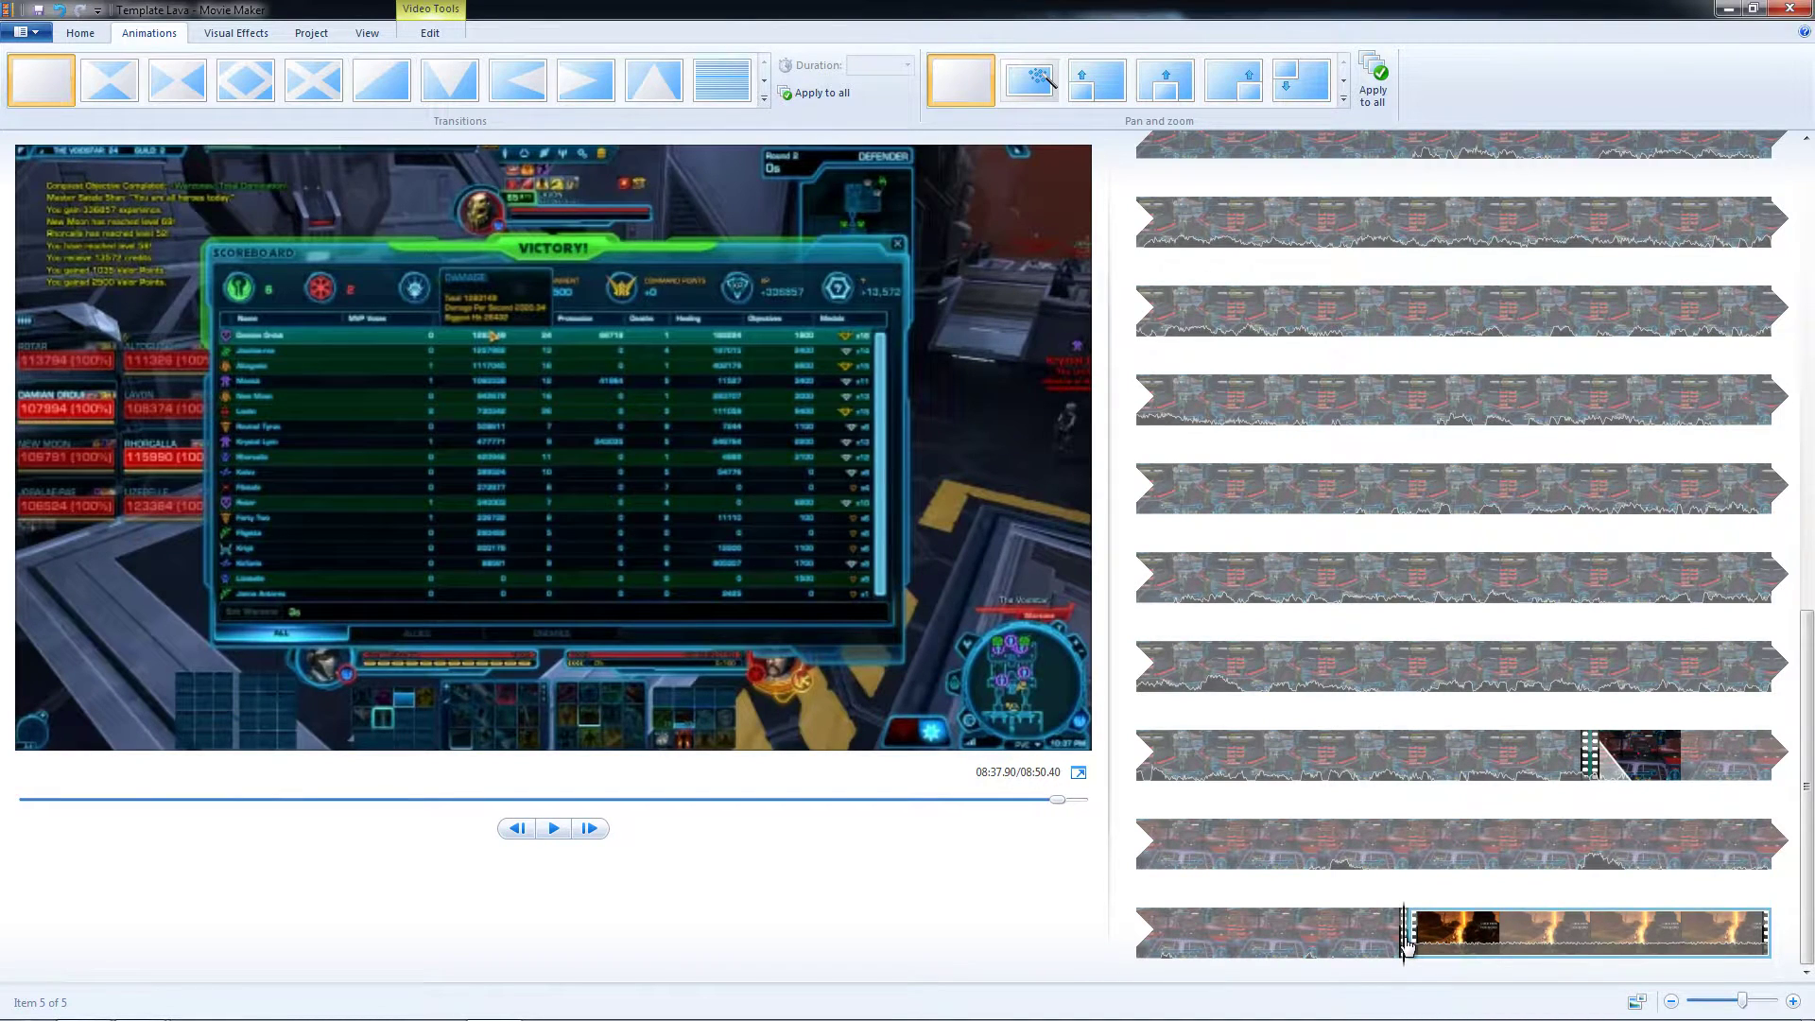
left_click(1403, 944)
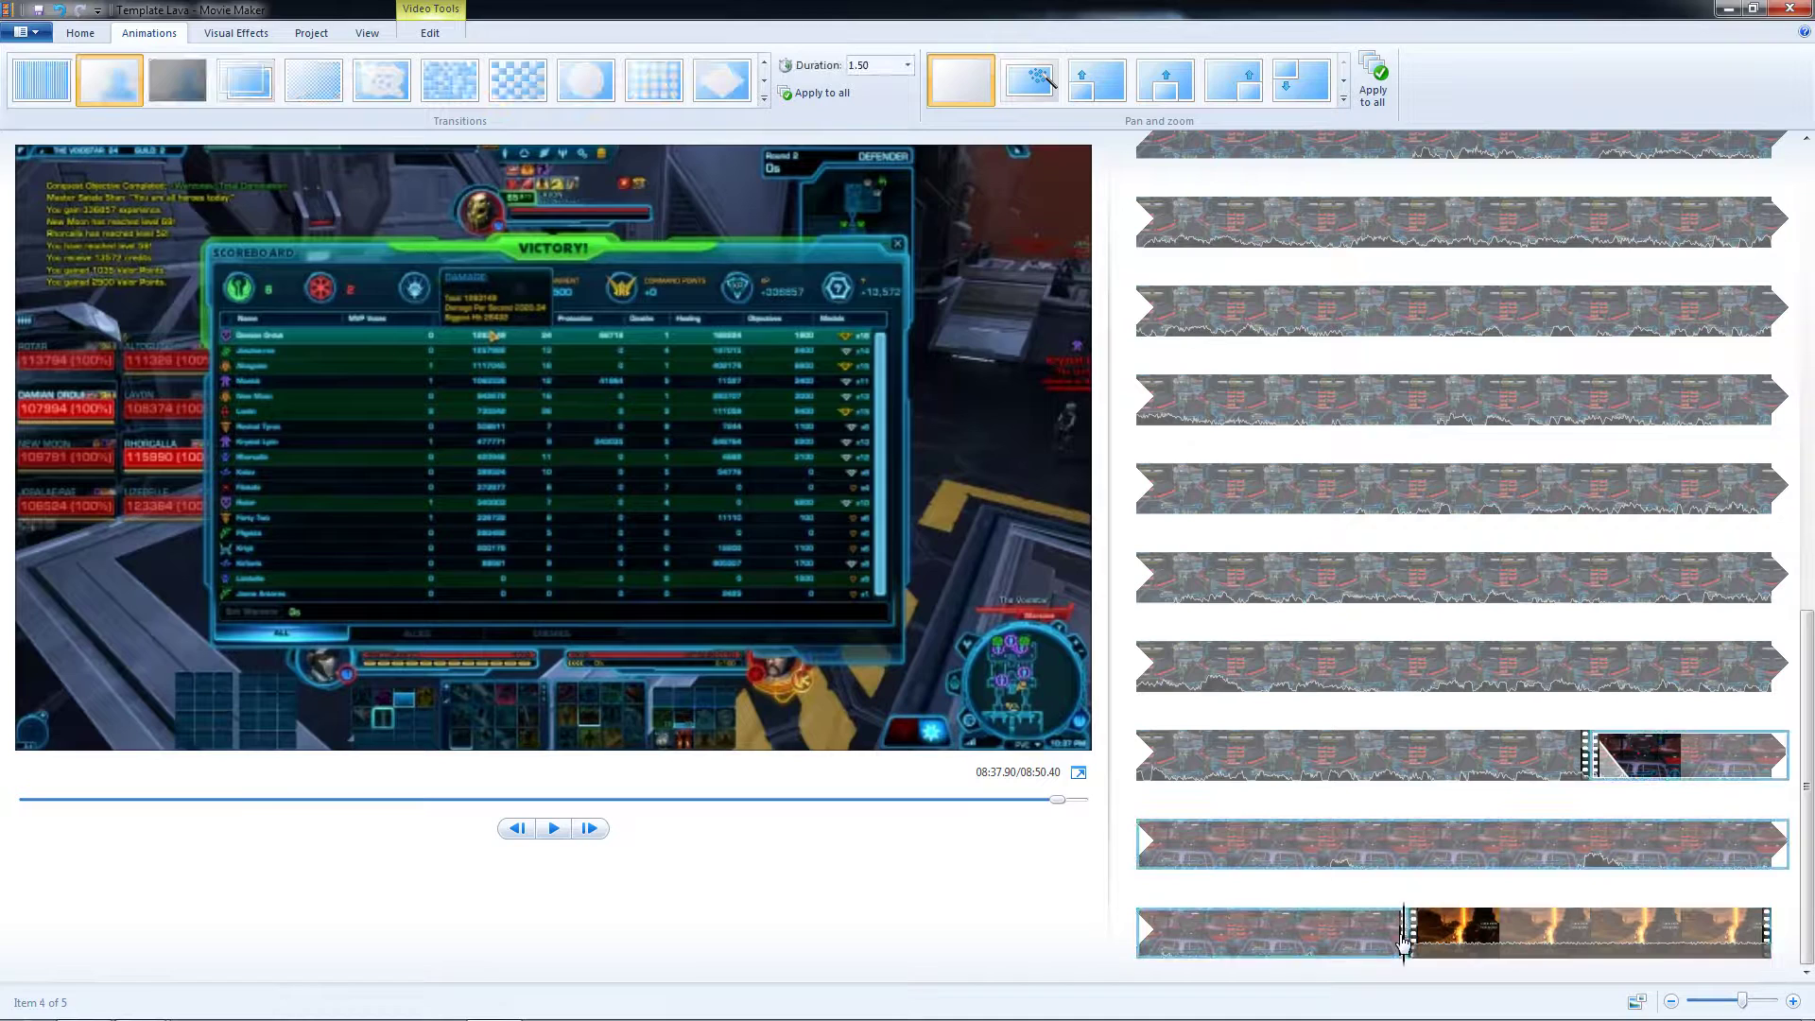
left_click_drag(1806, 787, 1806, 318)
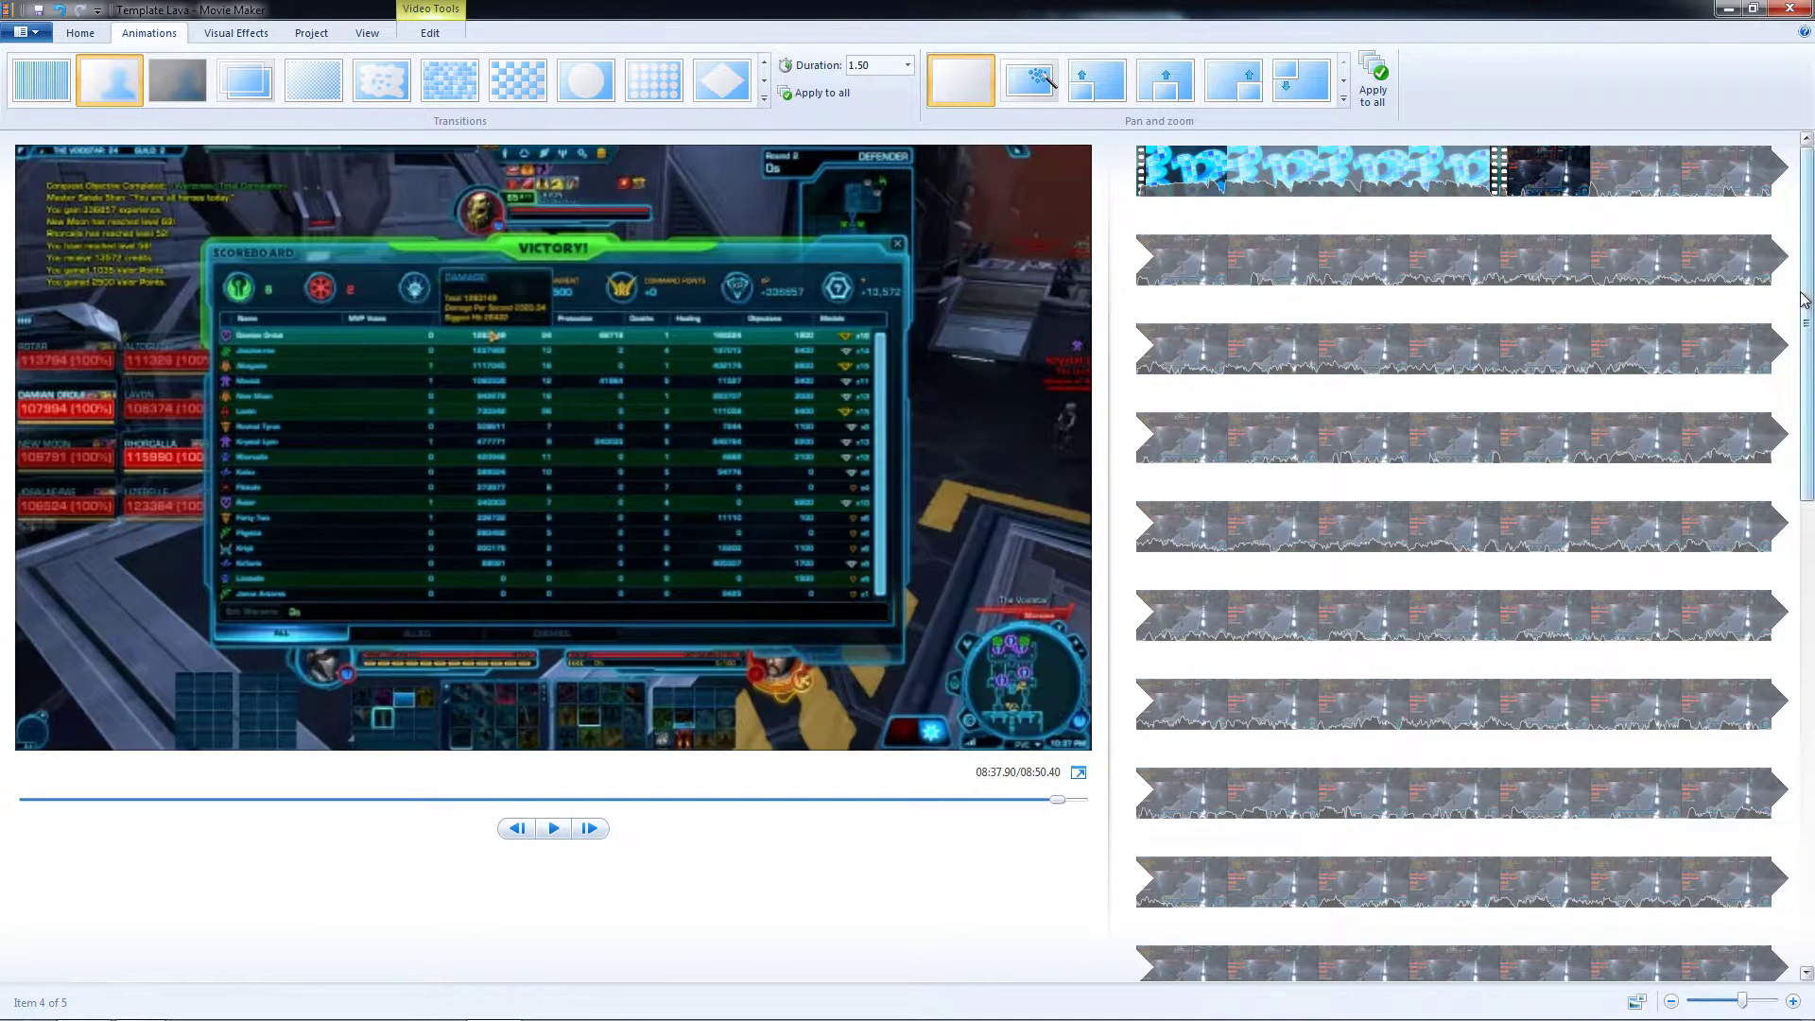
left_click_drag(1807, 321, 1809, 789)
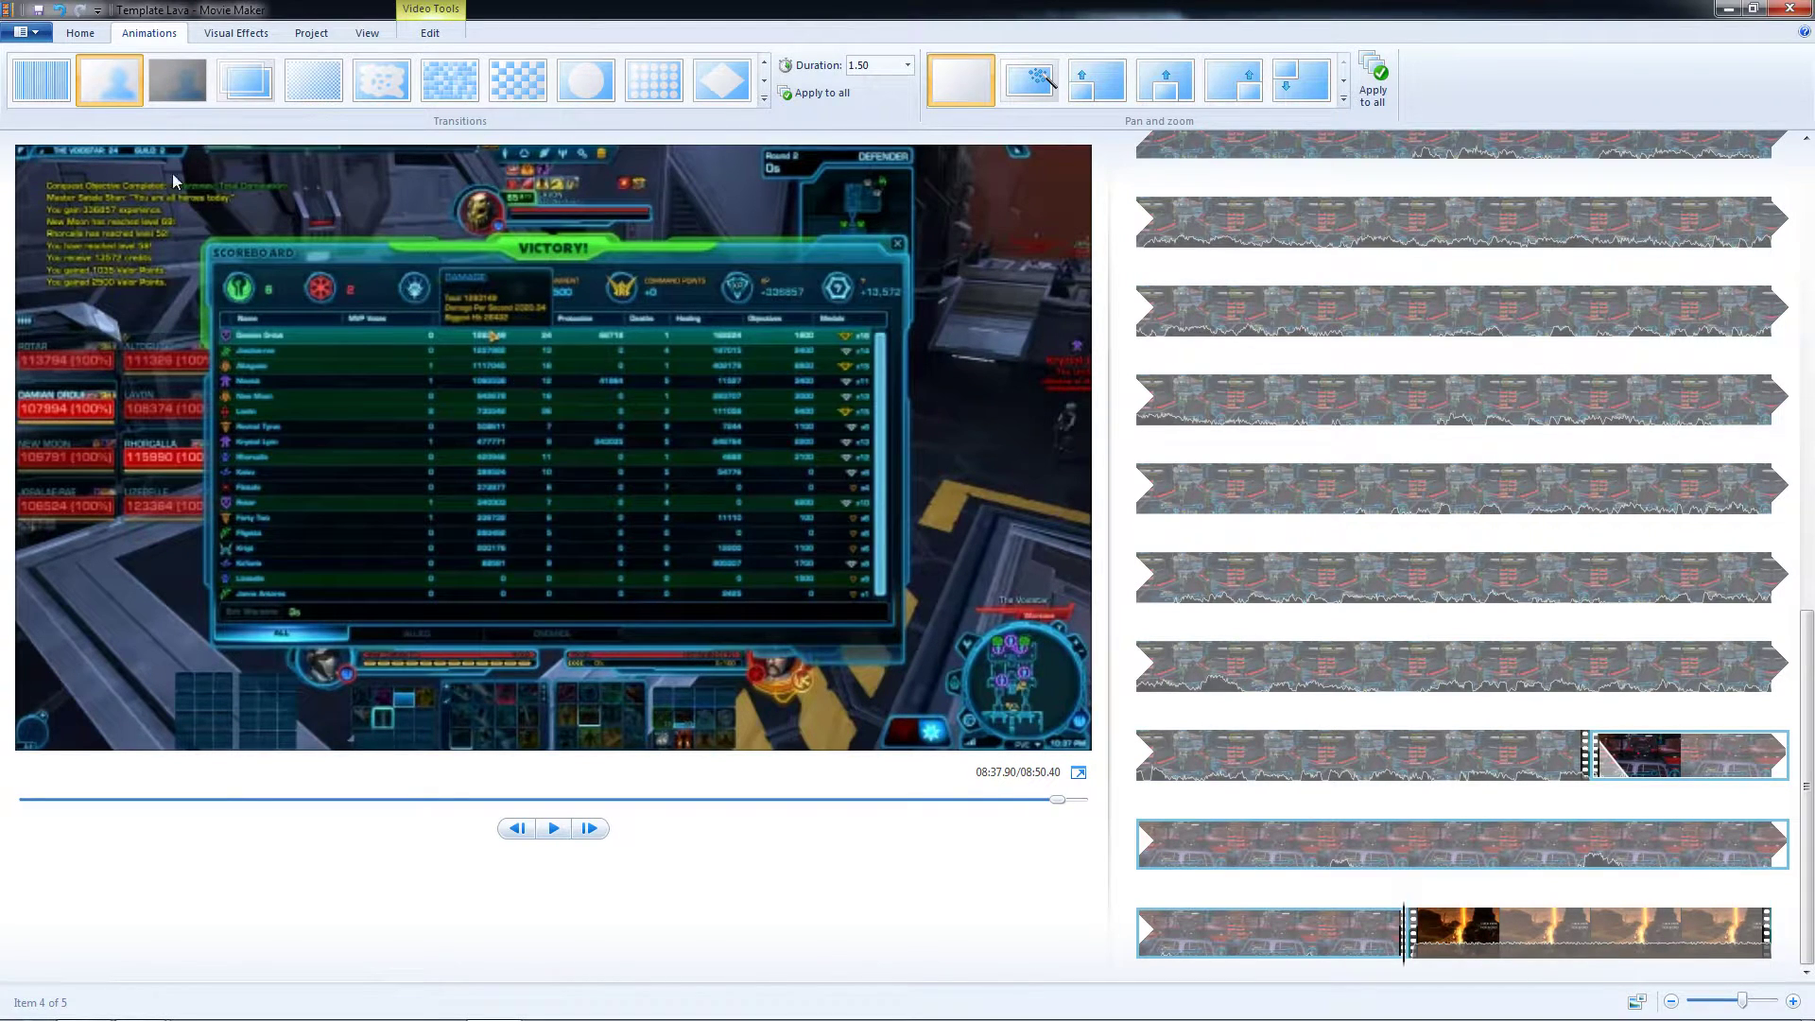
Start a new custom setting for saving the movie and name it 60fps.
left_click(81, 34)
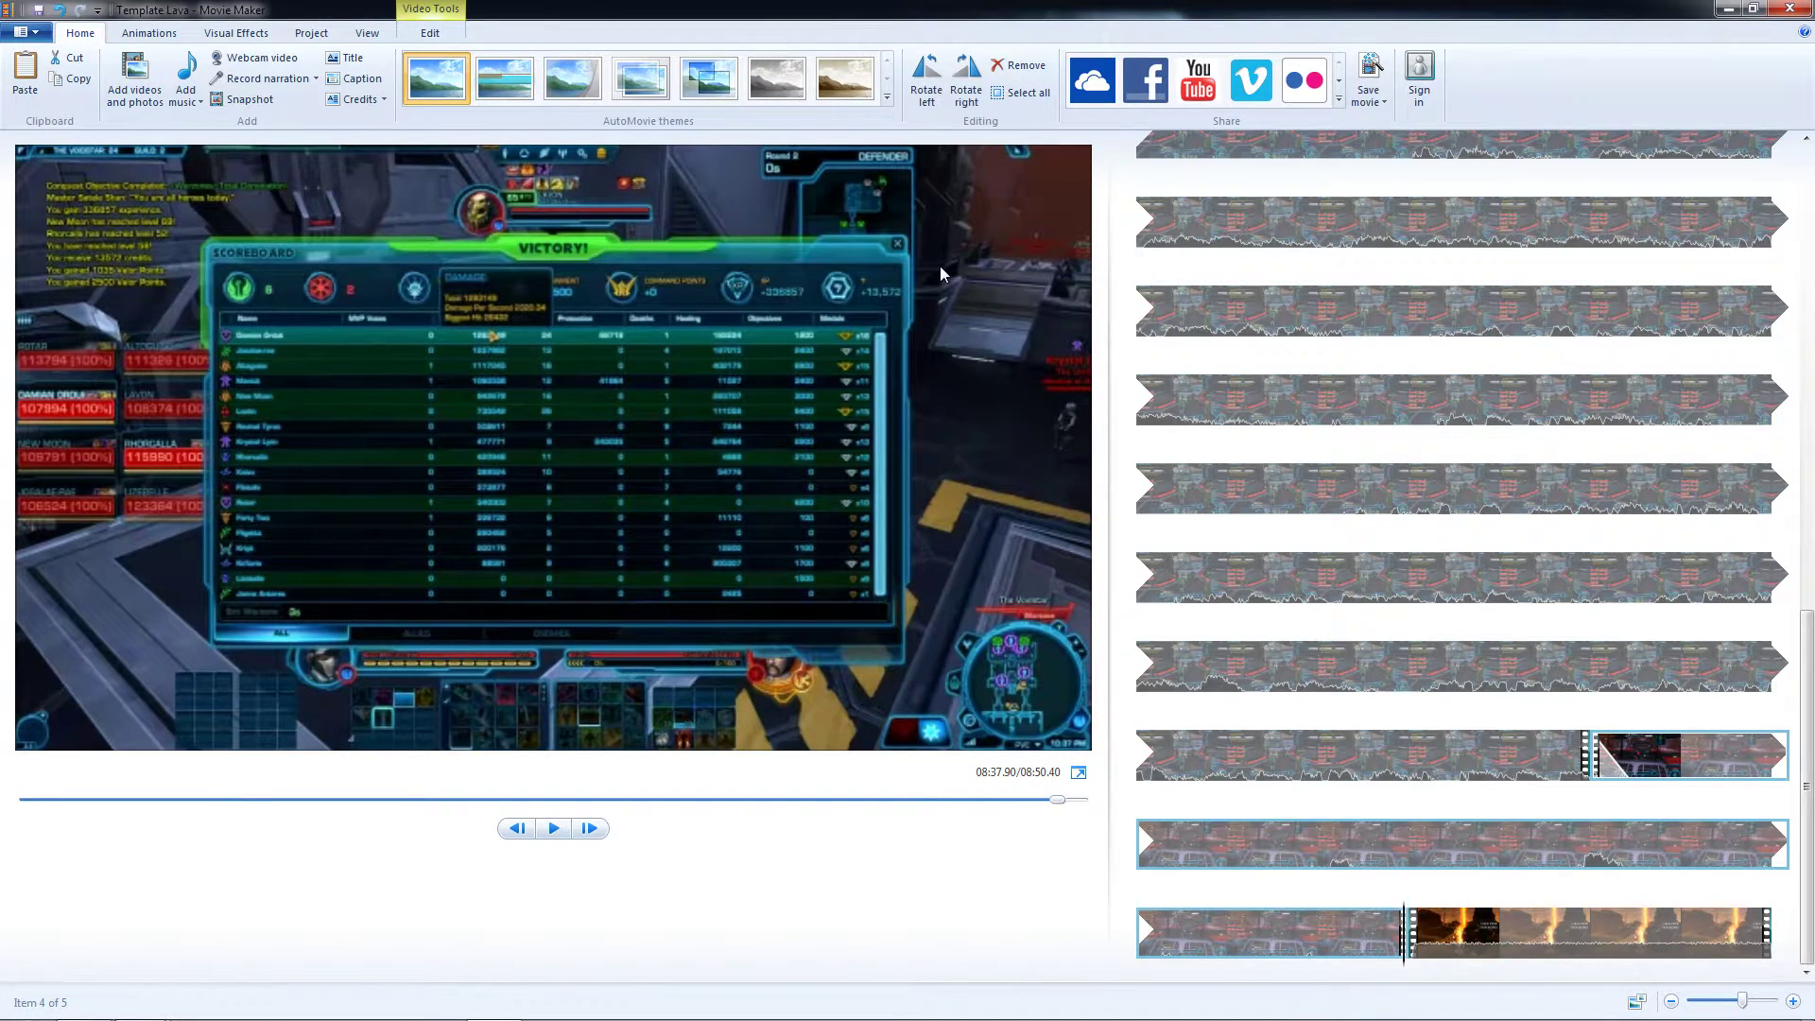
left_click(1372, 100)
scroll(1456, 401, "down", 5)
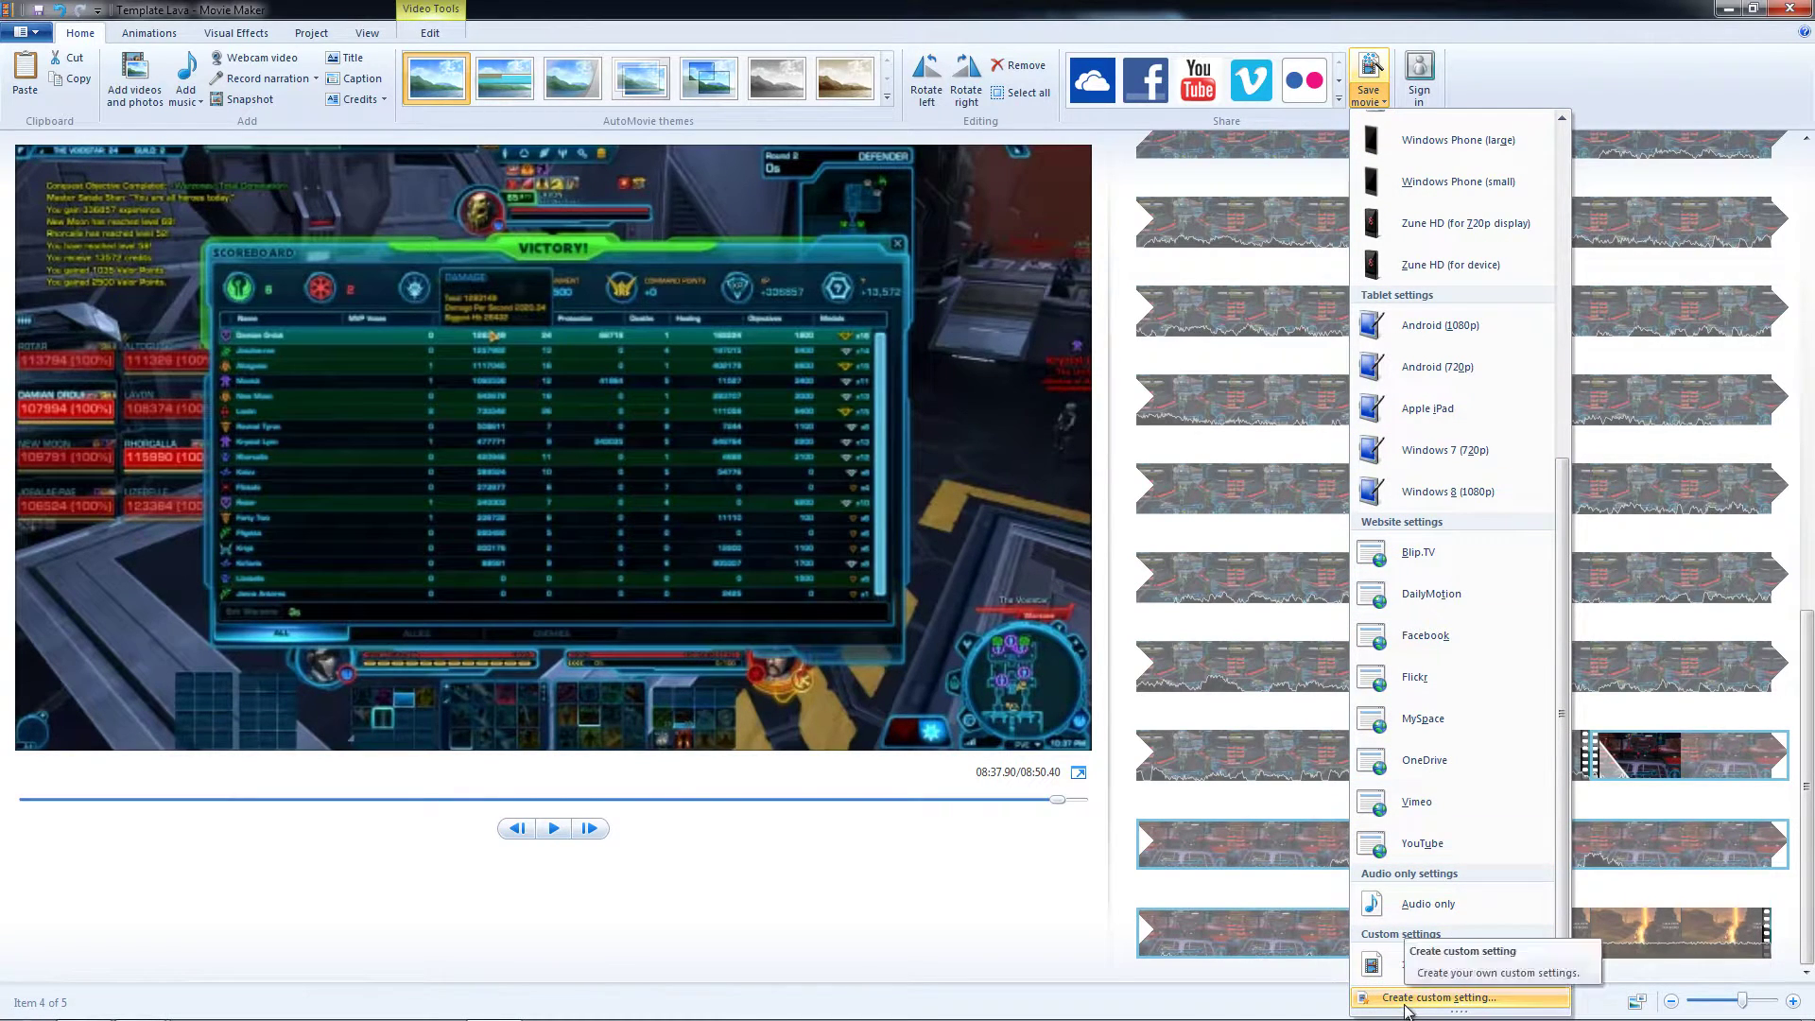
left_click(1469, 1000)
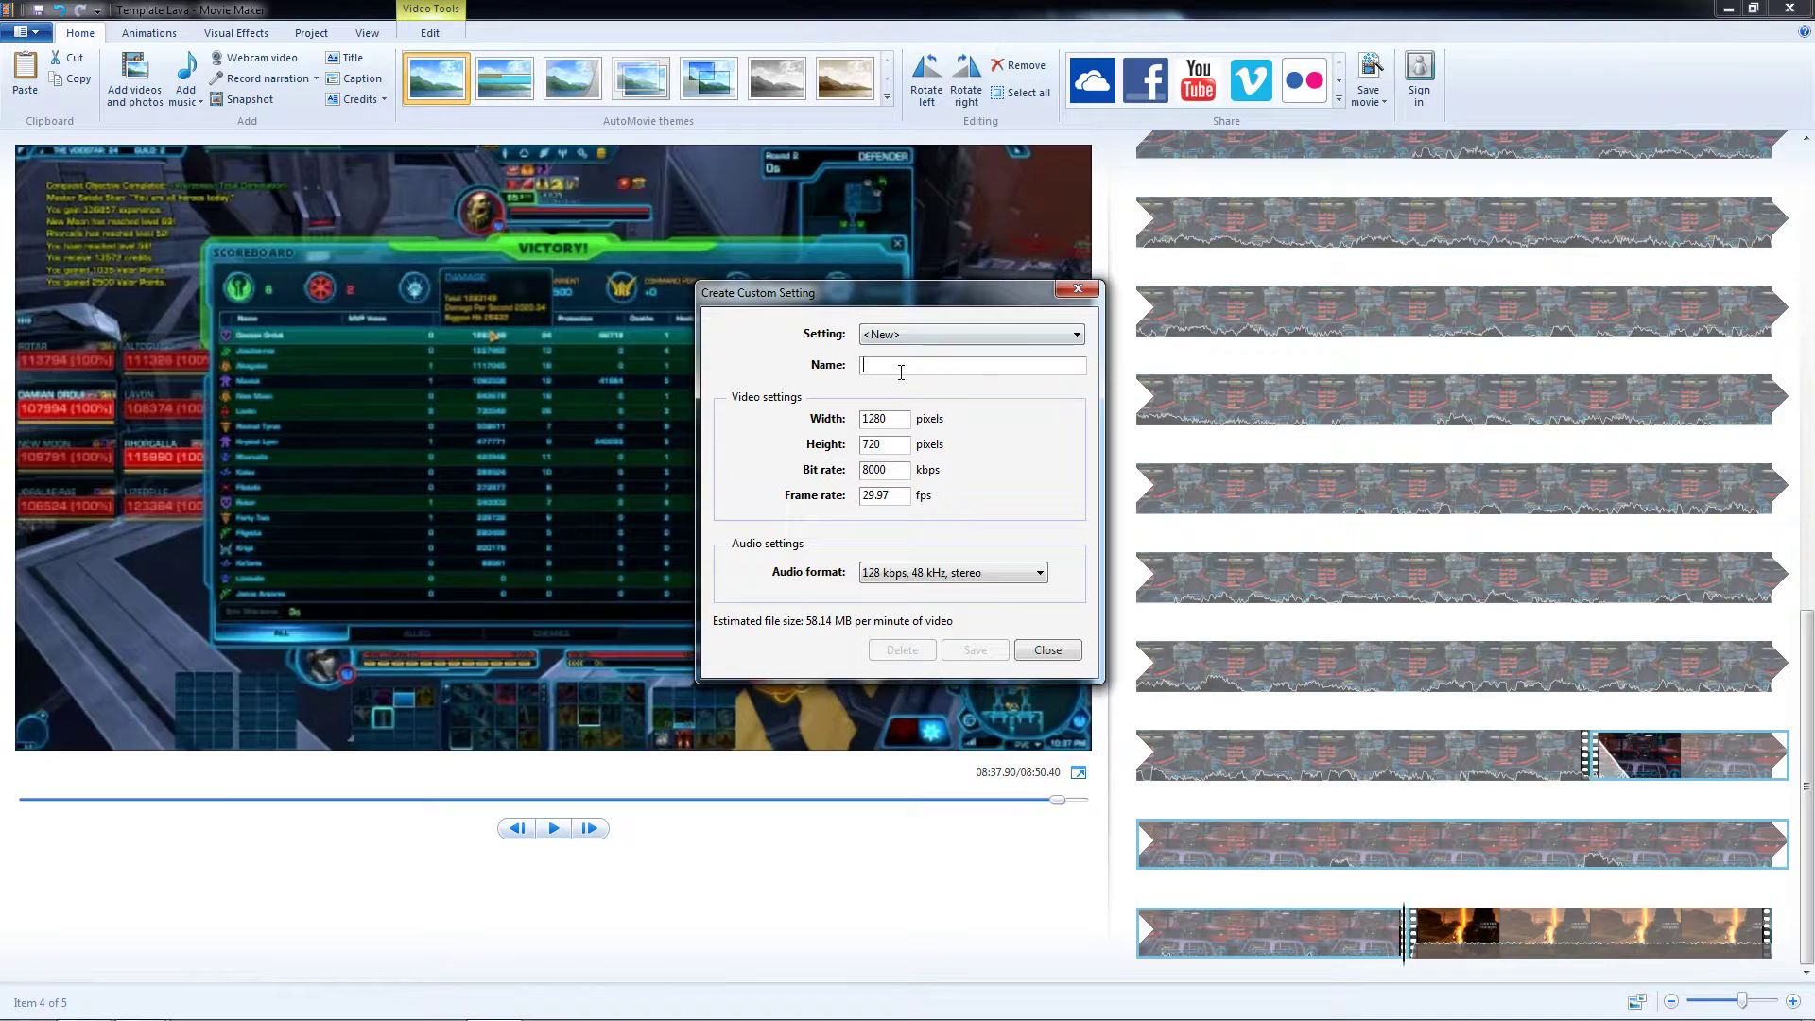
type("60fps")
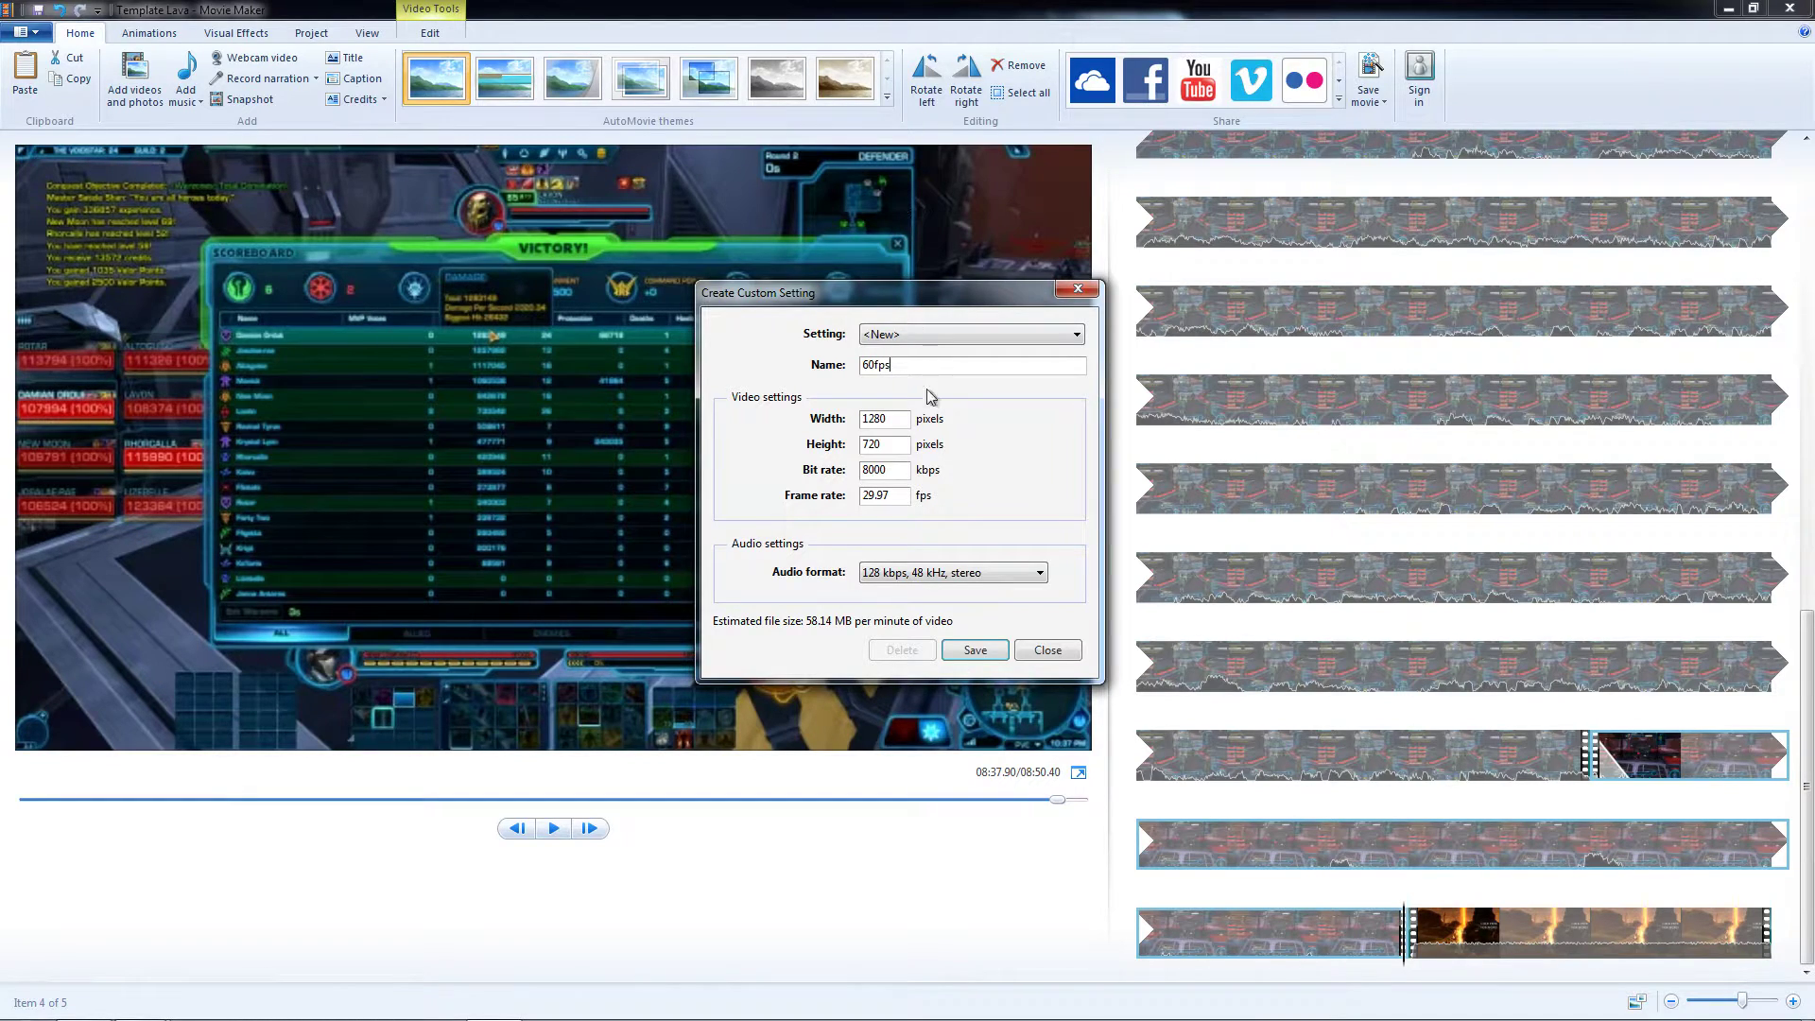
Set the custom setting's video size to 1920 by 1080 pixels and its frame rate to 60 fps.
left_click(902, 417)
double_click(902, 417)
type("1920")
double_click(903, 446)
type("1080")
left_click_drag(891, 470, 833, 471)
left_click(905, 497)
left_click_drag(905, 497, 794, 498)
type("60")
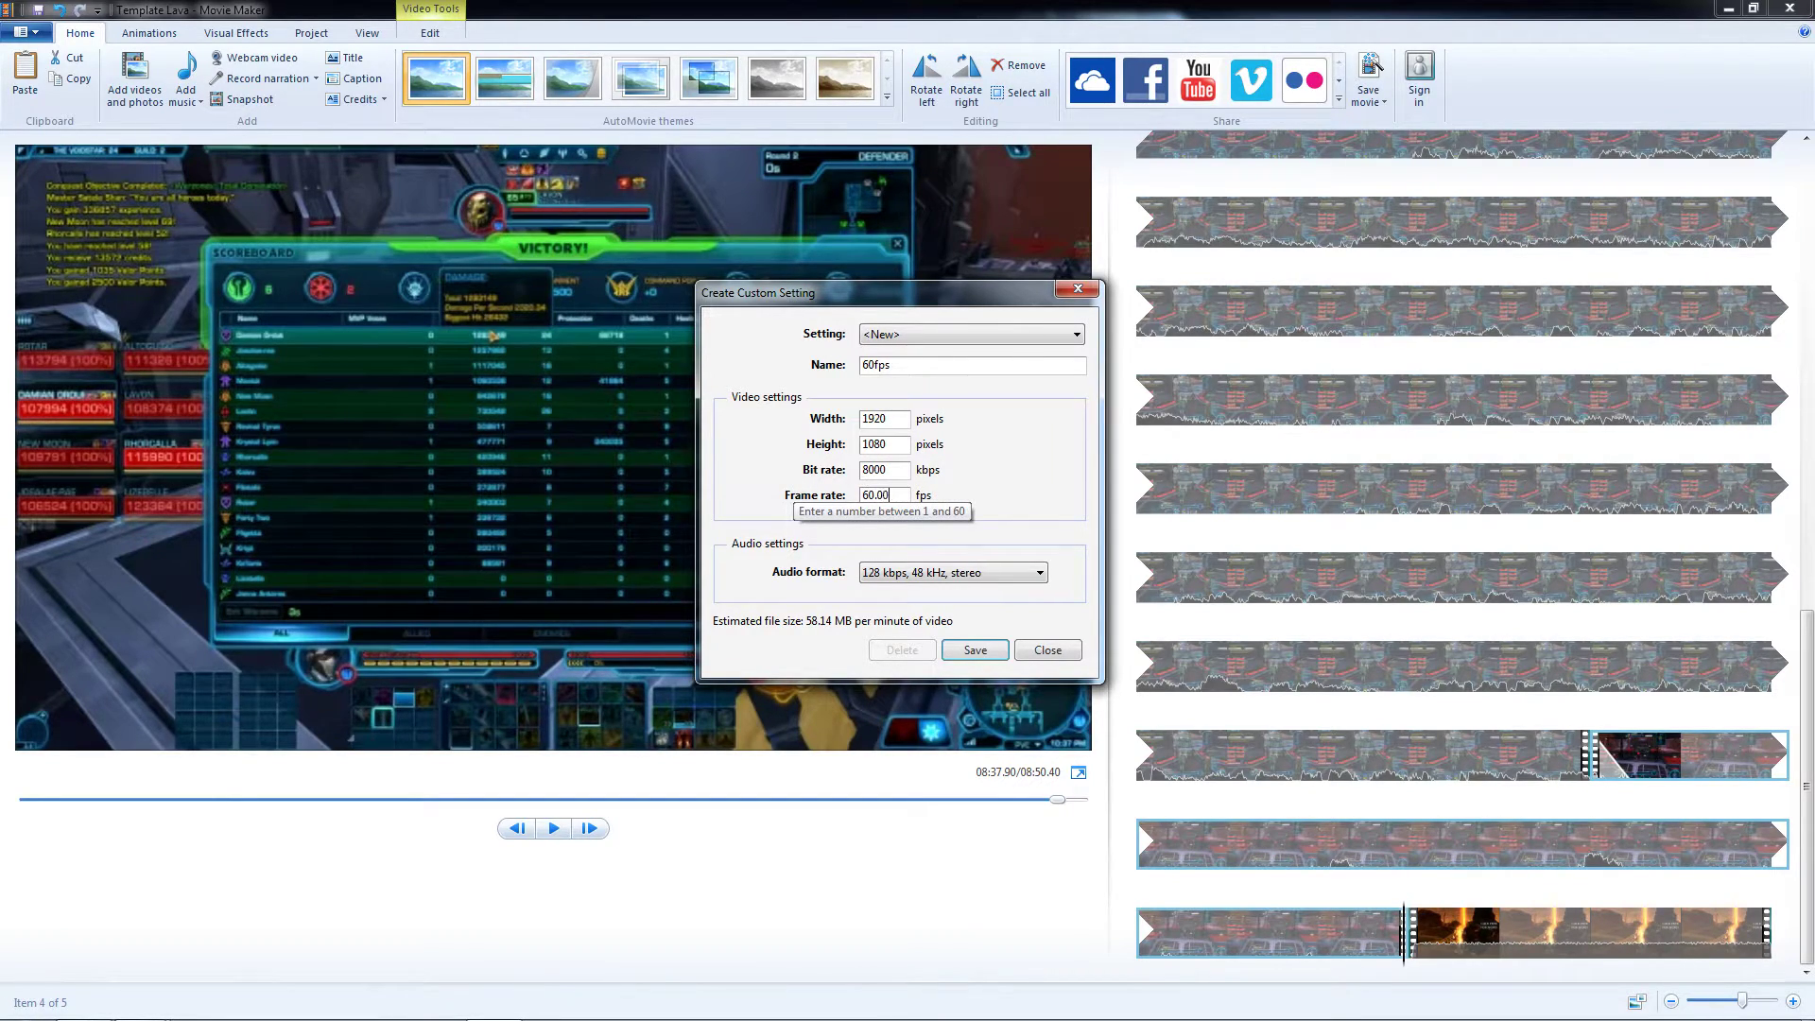
Choose 192 kbps, 48 kHz, stereo as the audio format and close the custom setting without saving it.
left_click(945, 578)
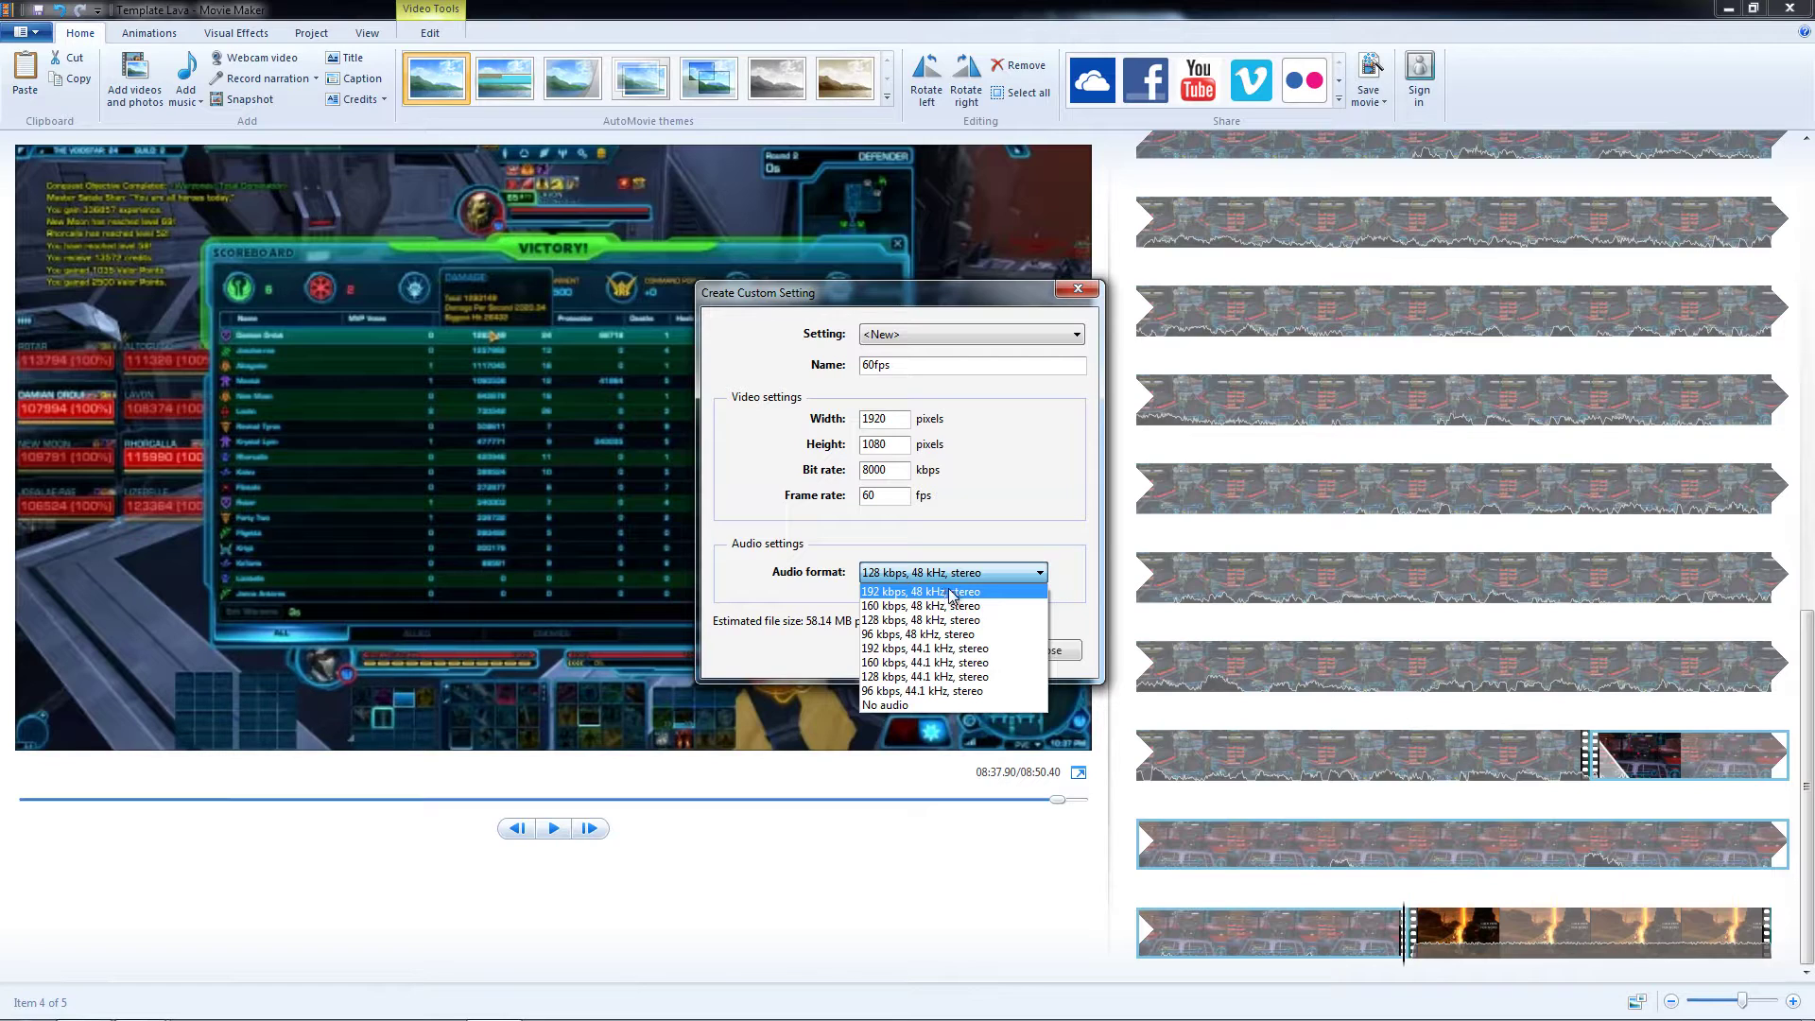
left_click(947, 593)
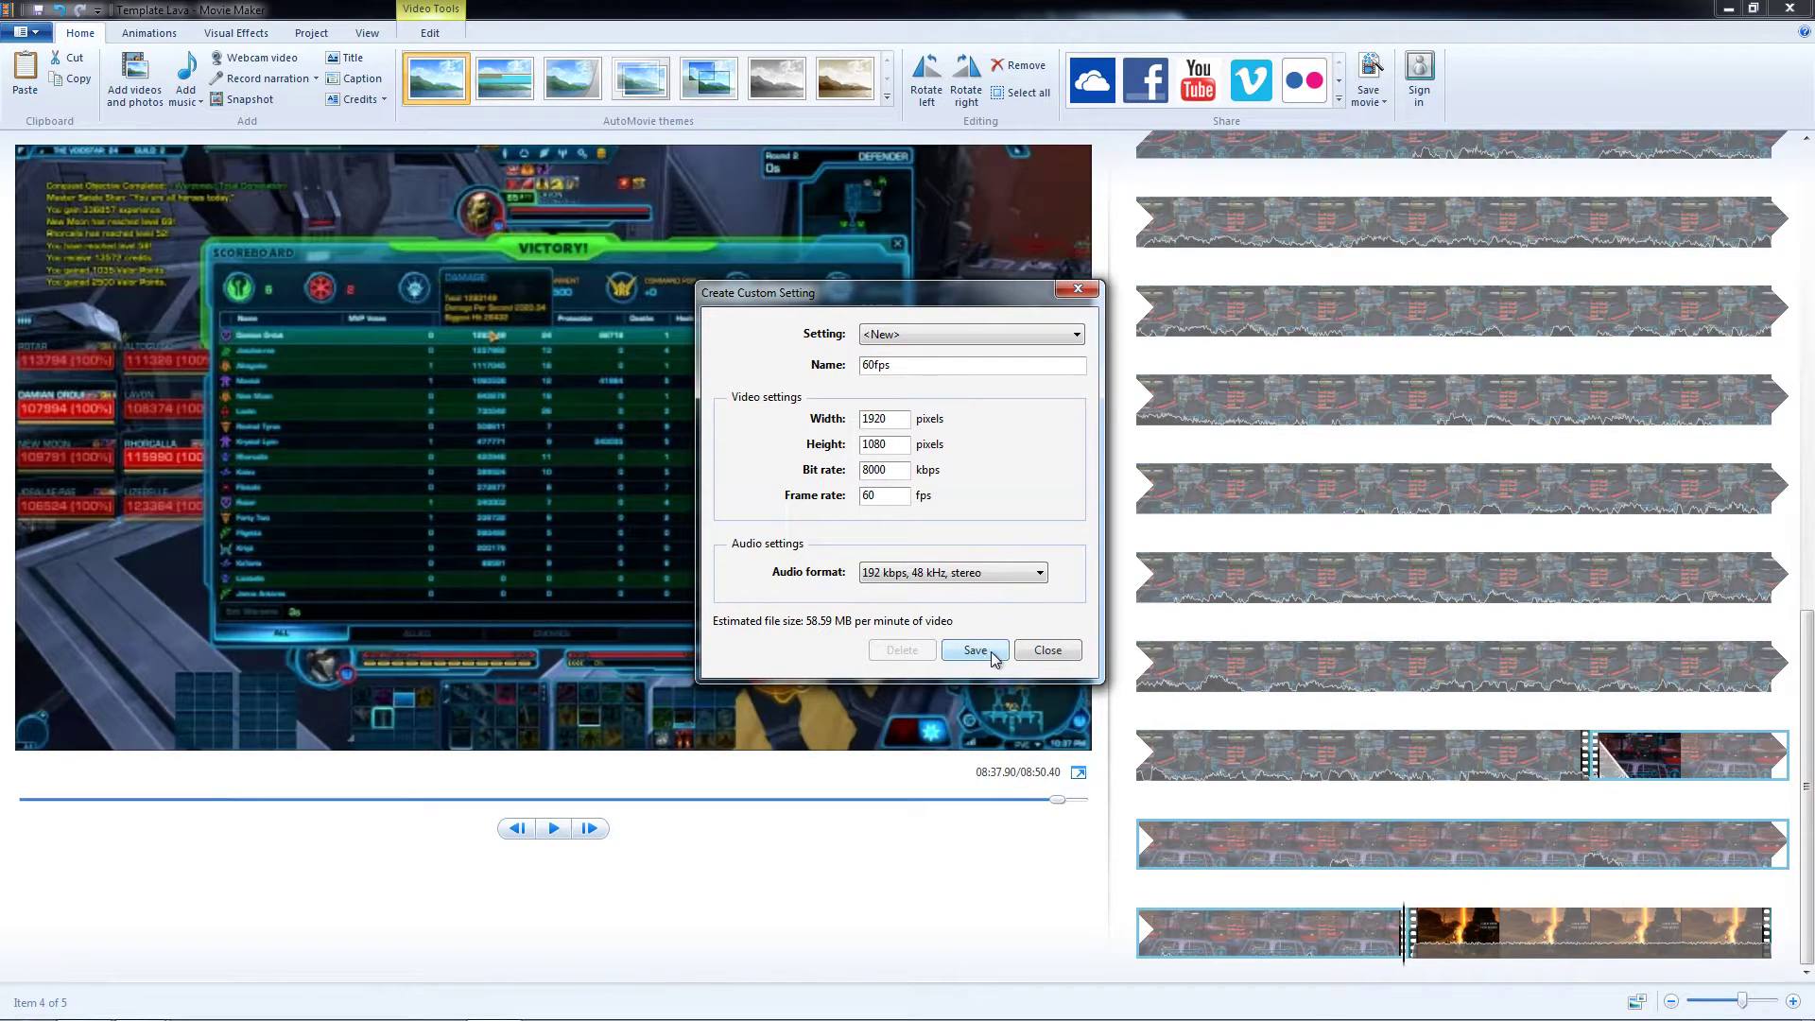
left_click(1040, 653)
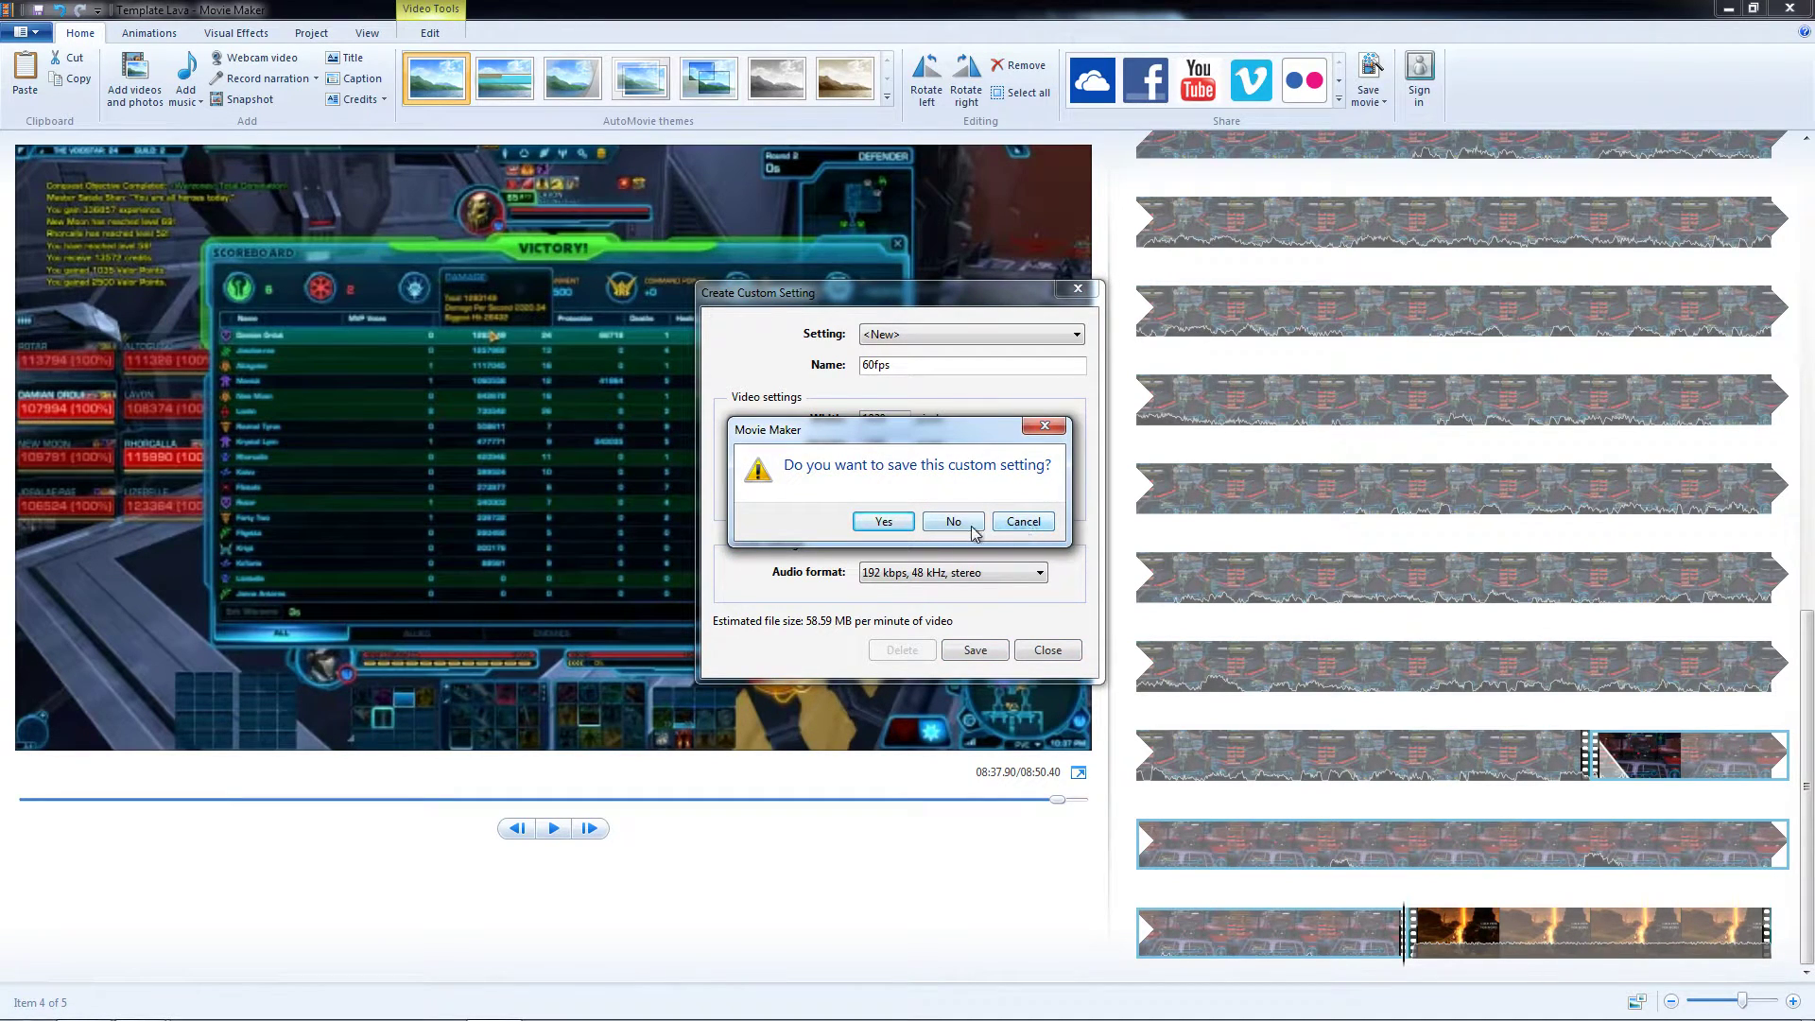
left_click(969, 524)
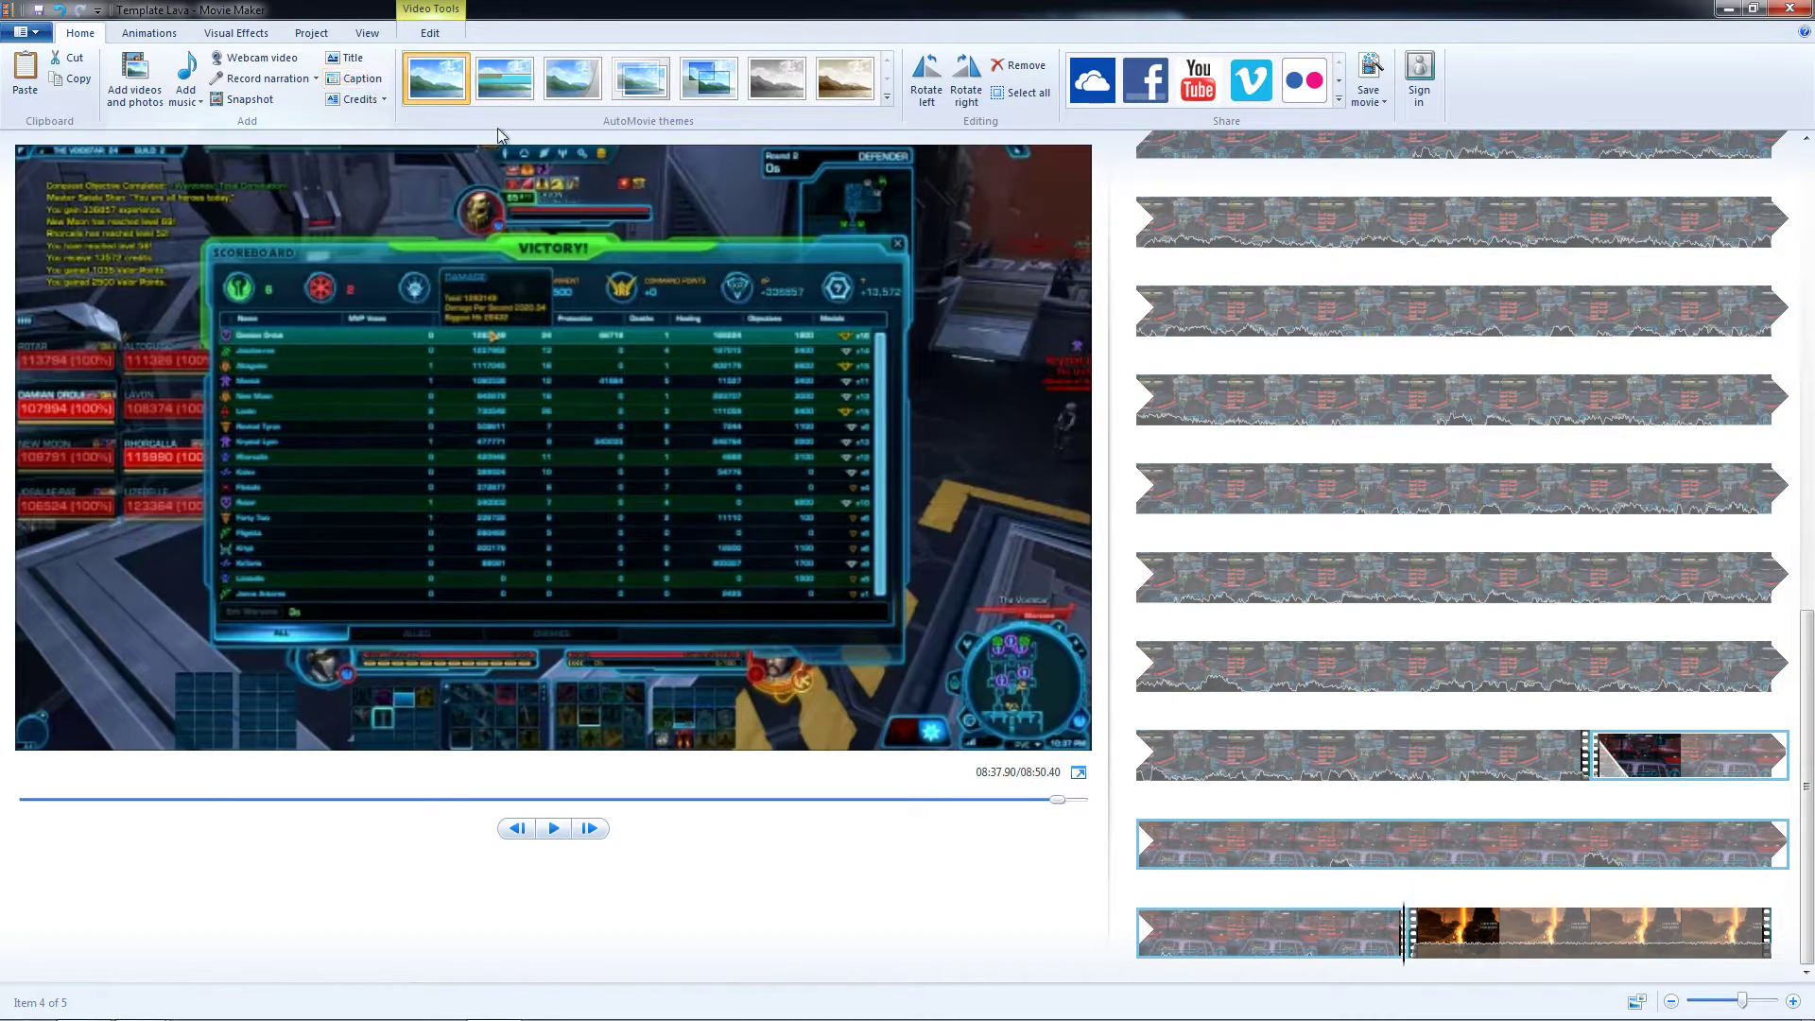
Add the caption "Enjoy the match" at the start of the first gameplay clip and place it near the top of the frame.
scroll(1807, 794, "up", 10)
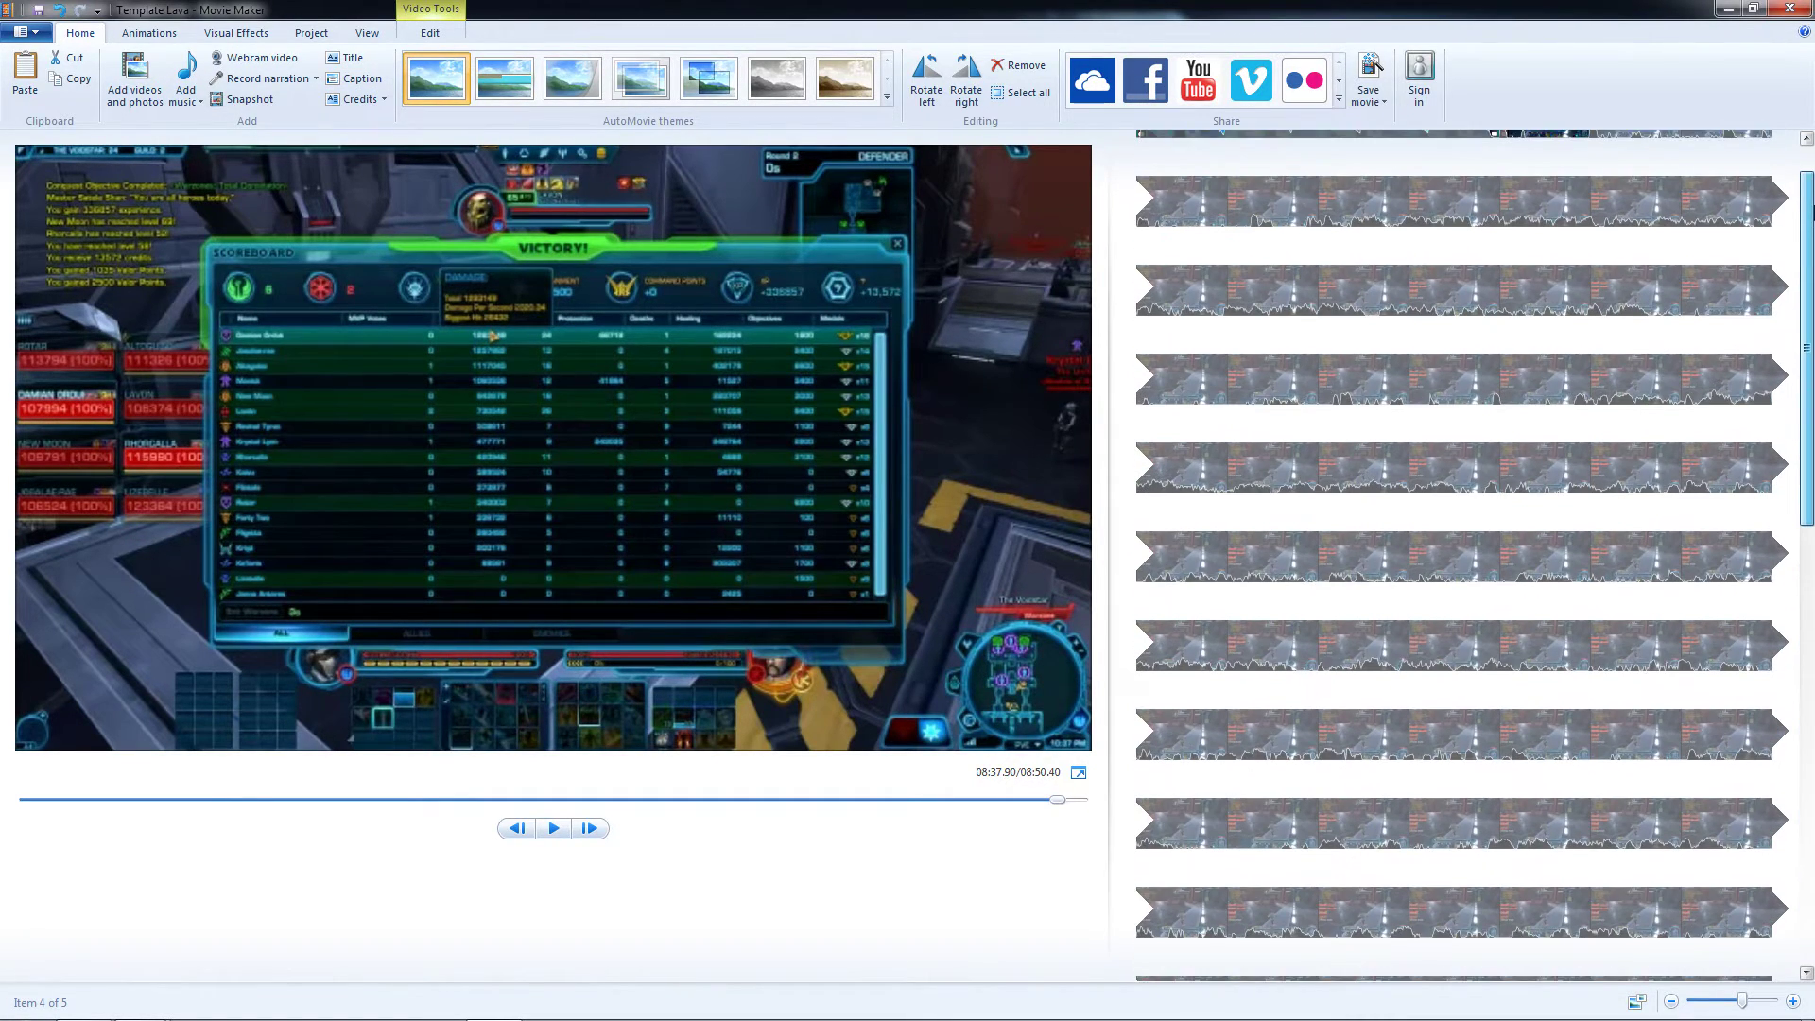
left_click(1503, 170)
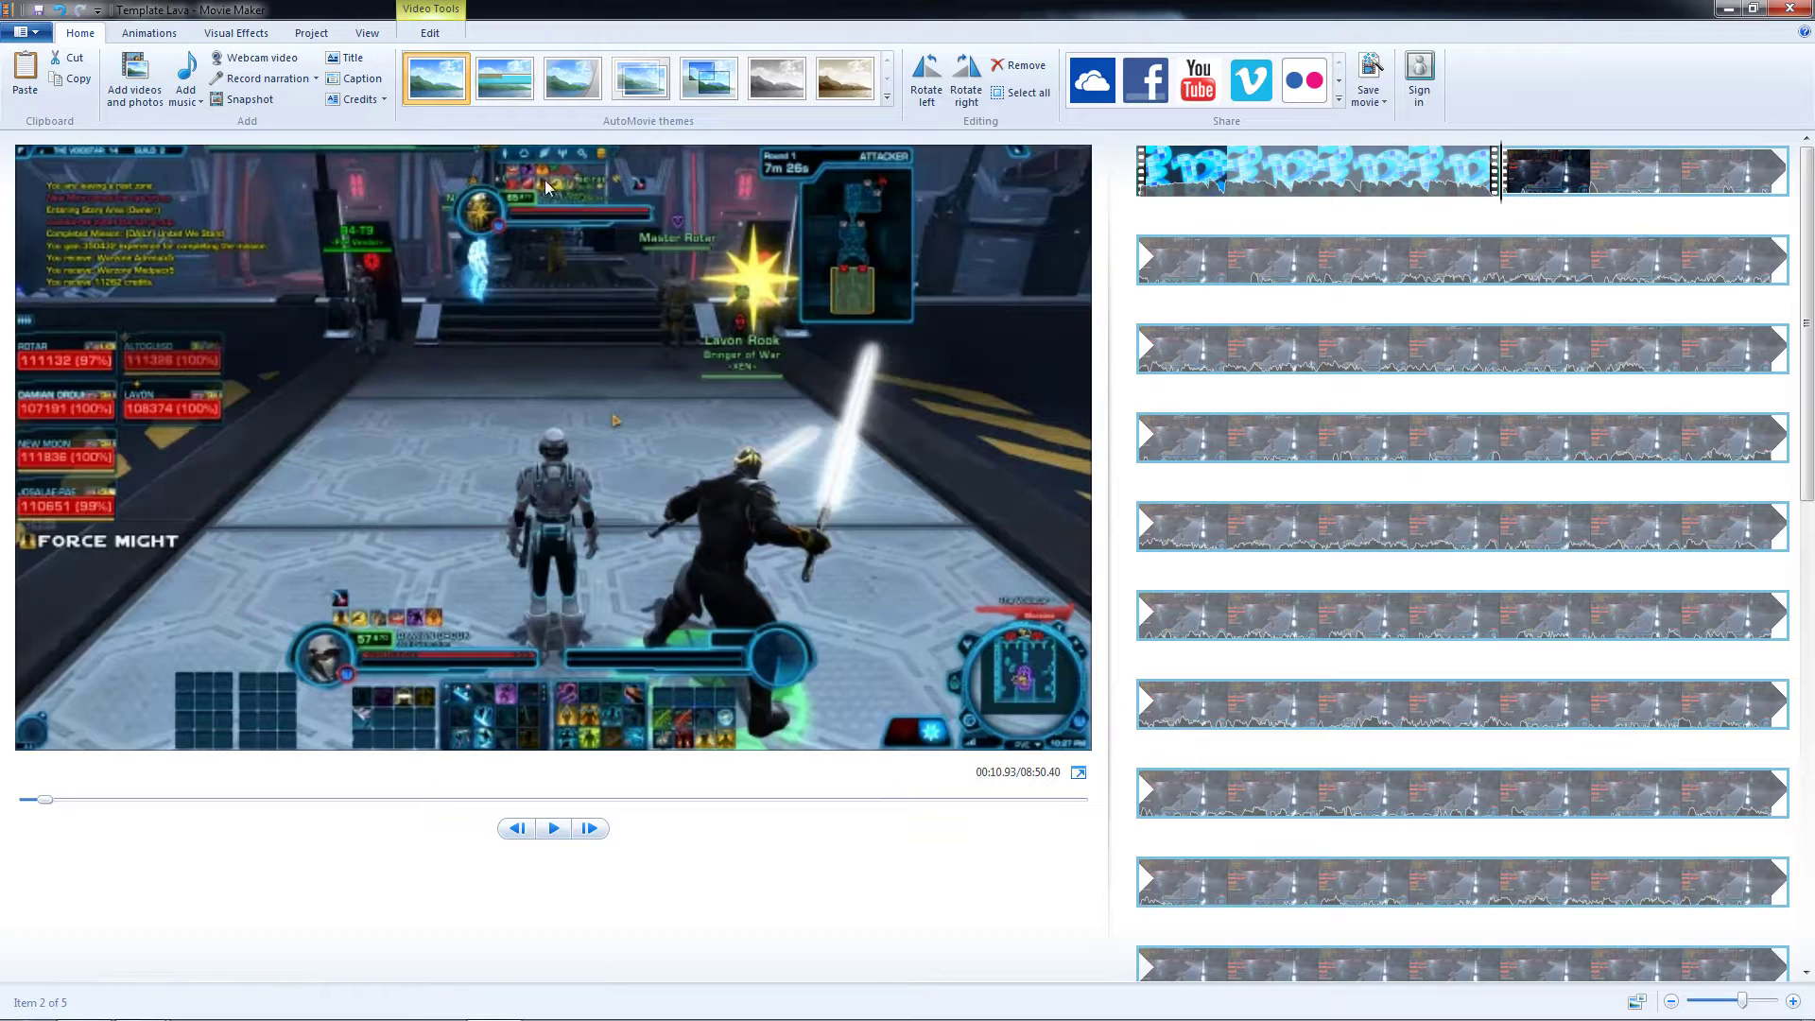
left_click(370, 90)
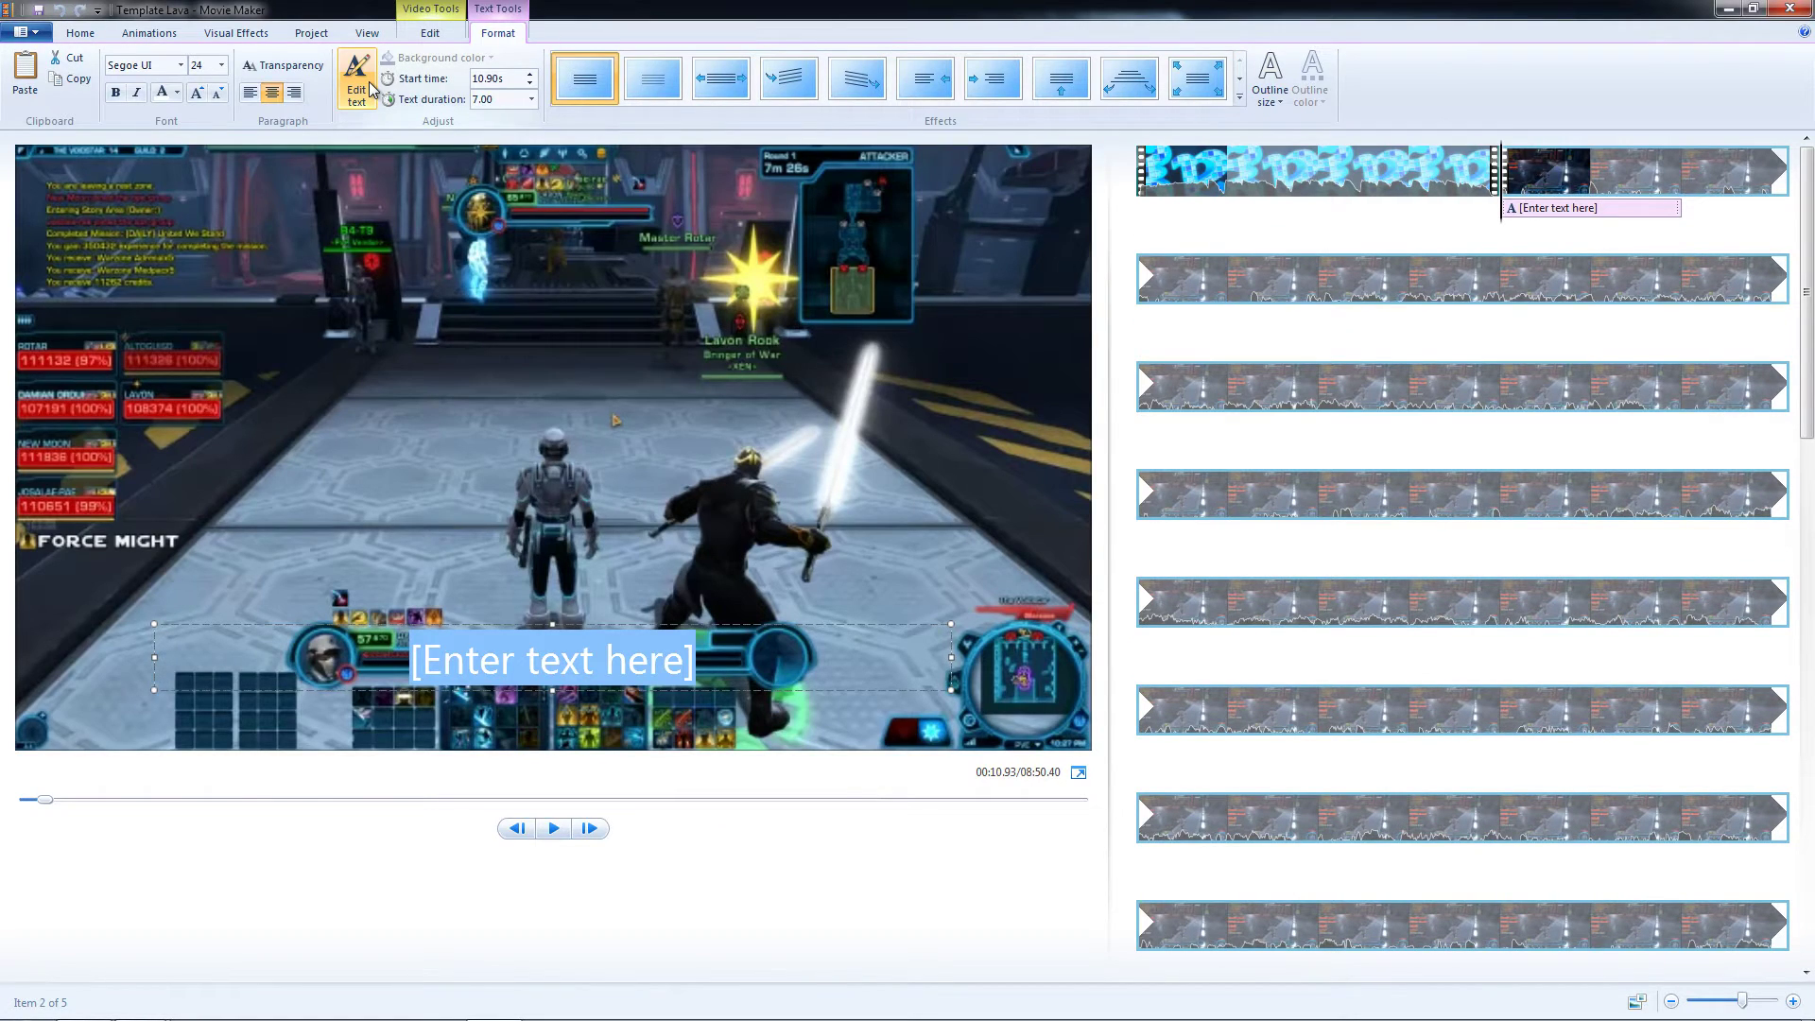
type("Enjoy the match")
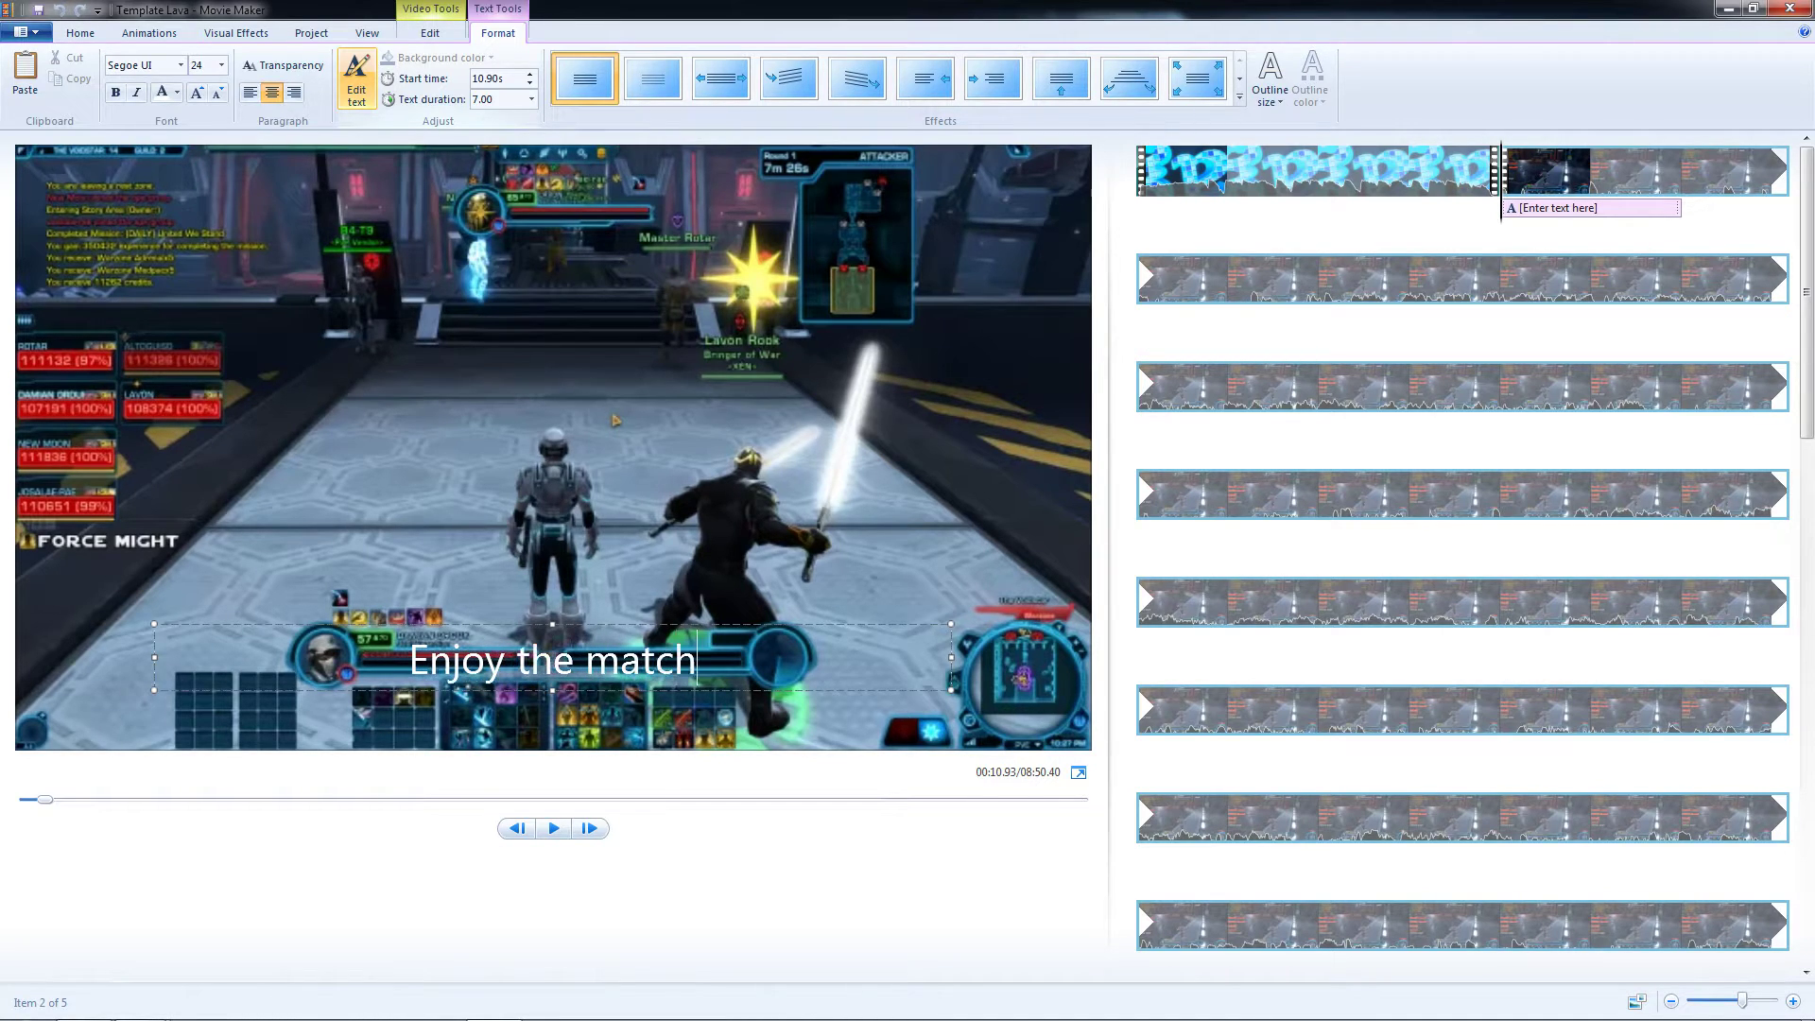
left_click_drag(719, 625, 754, 164)
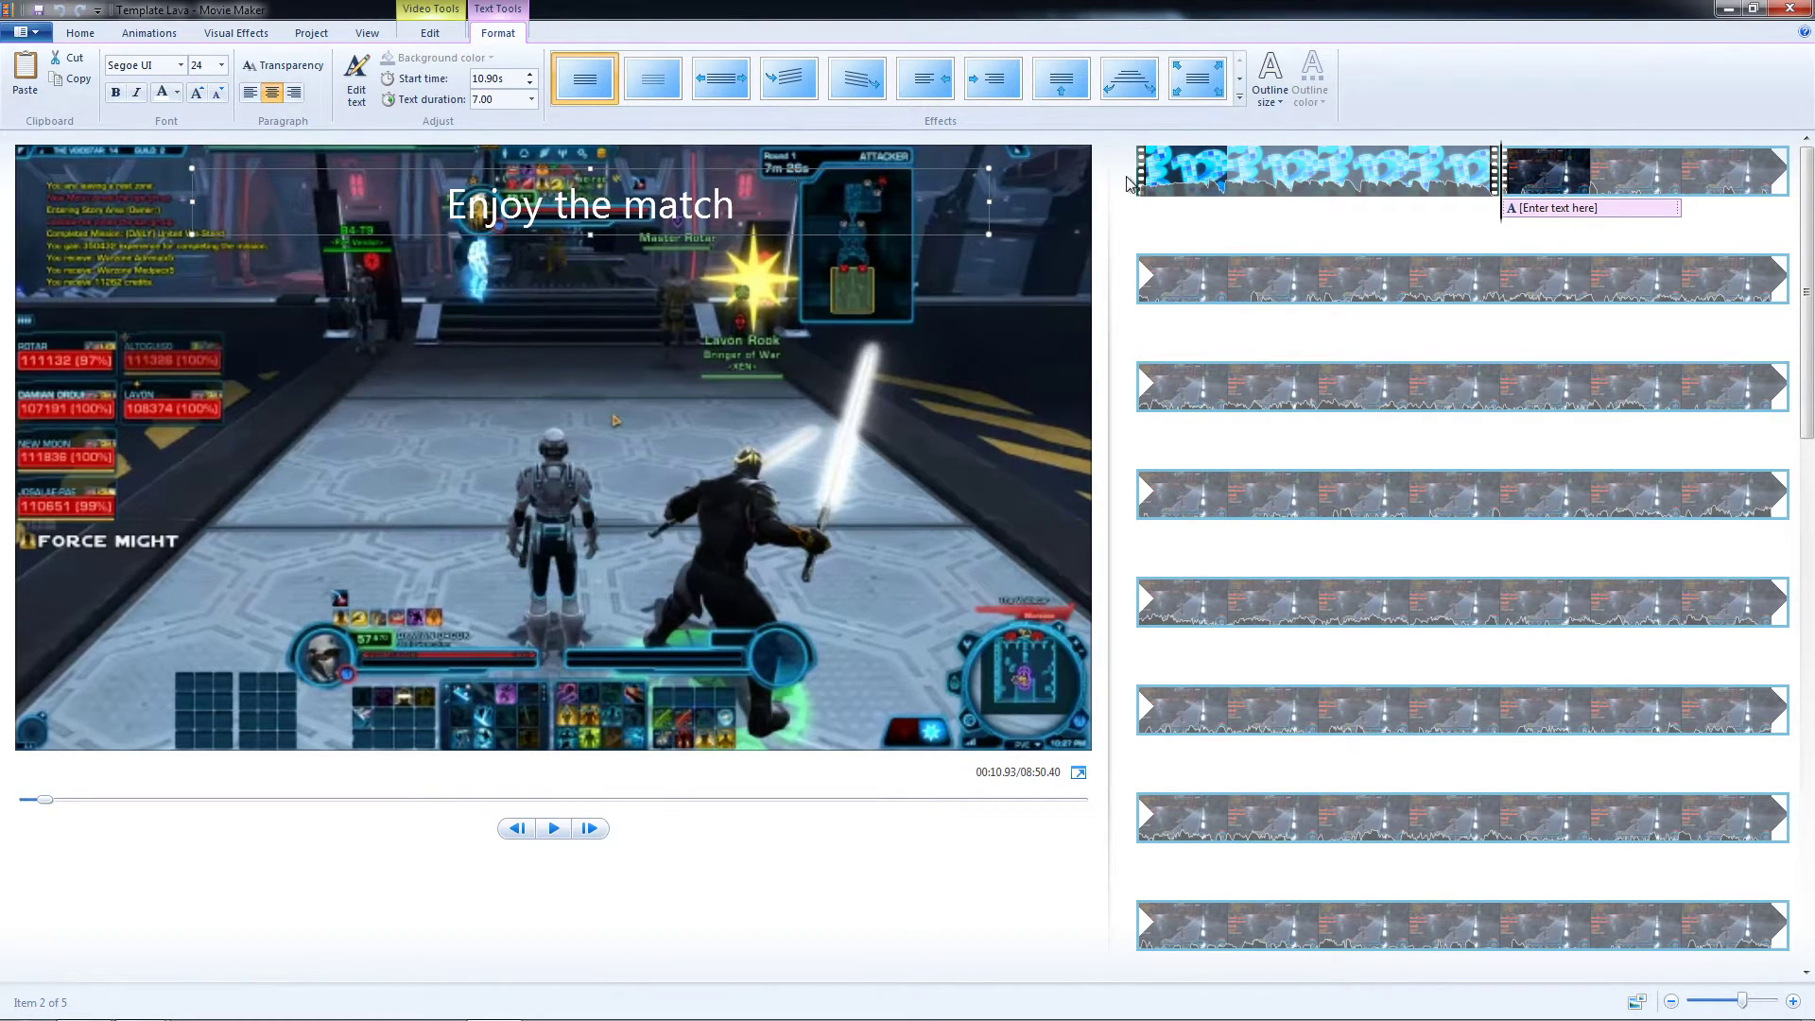
Try the Zoom in - small and Cinematic effects on the caption, and apply the zoom effect listed just before Cinematic - burst 1.
left_click(1194, 81)
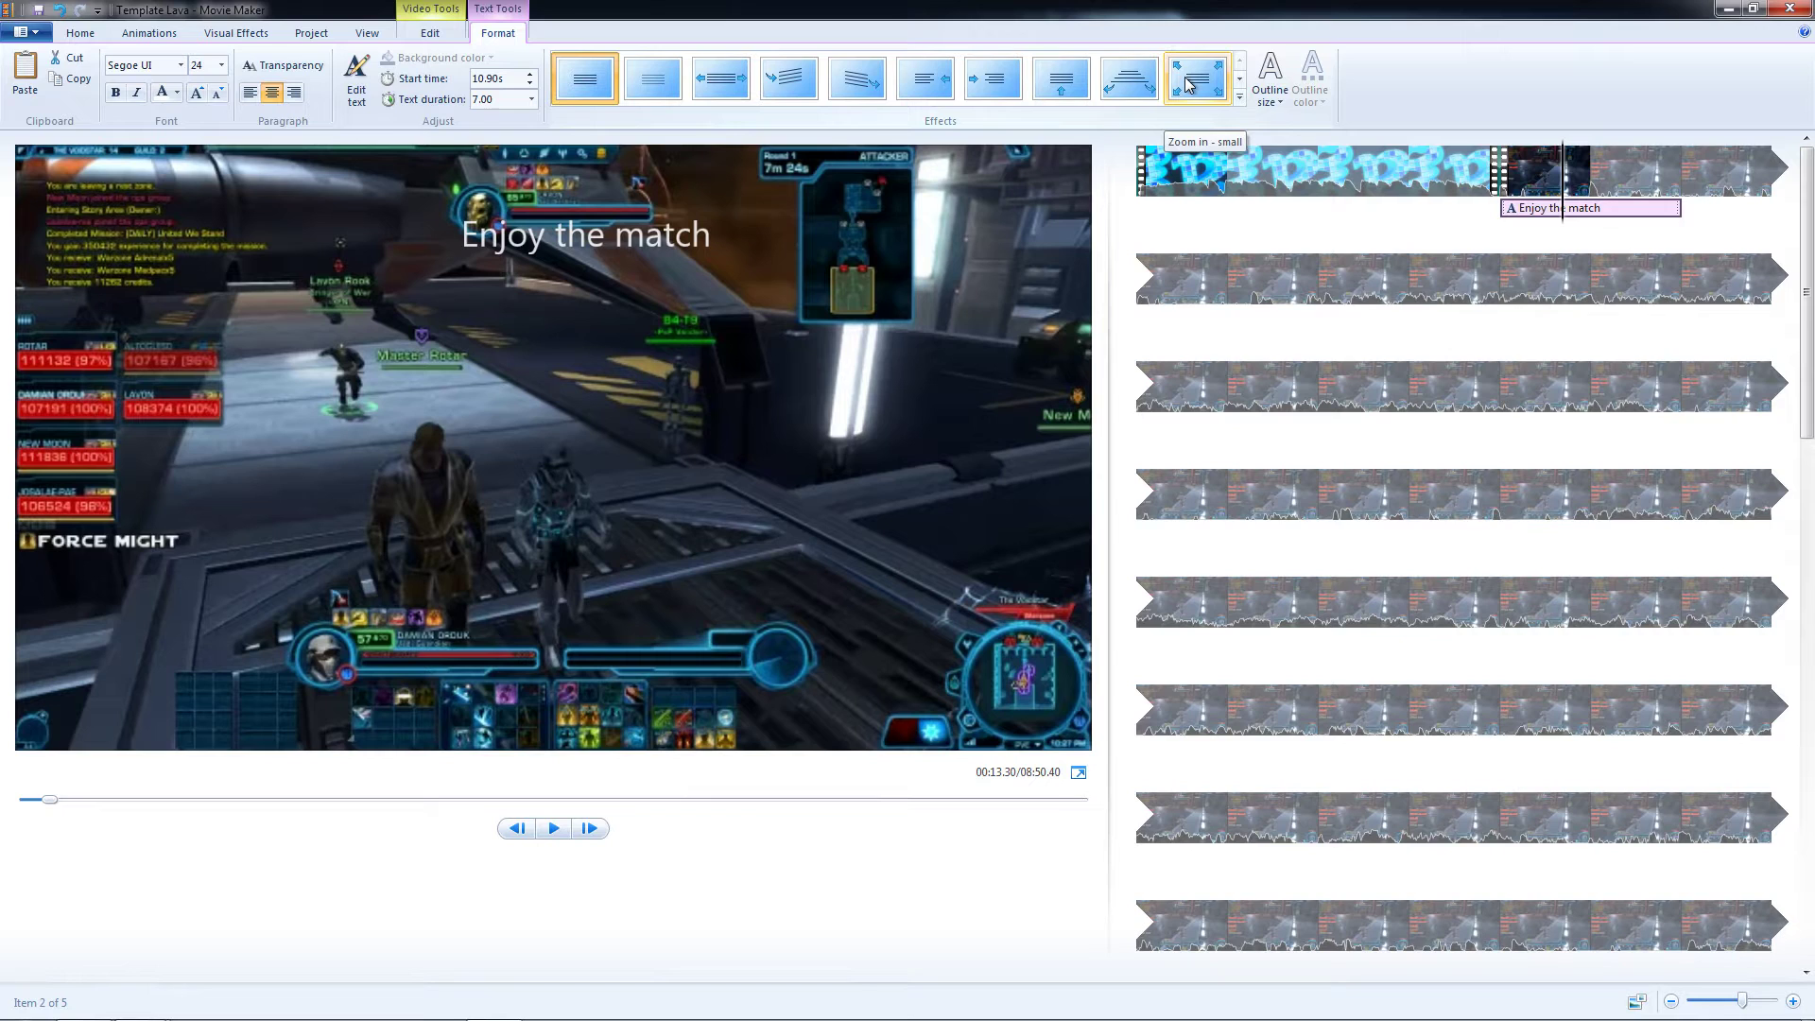
left_click(1189, 85)
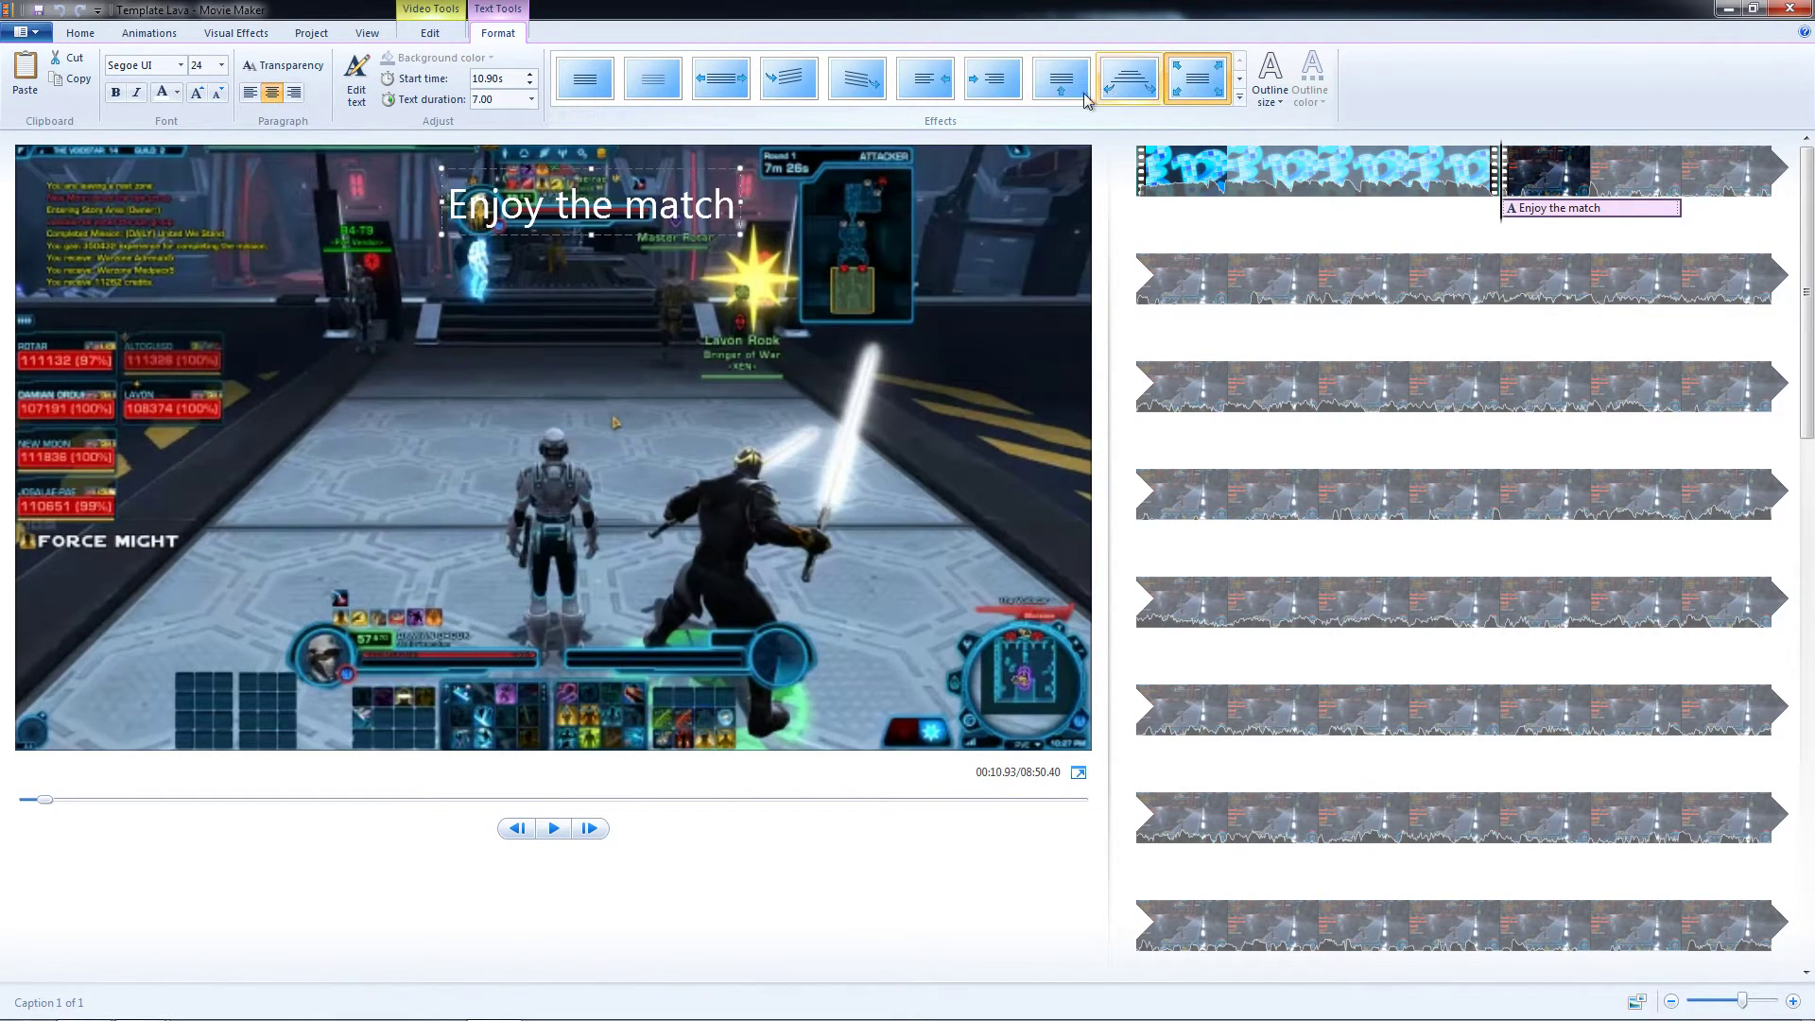
left_click(1239, 80)
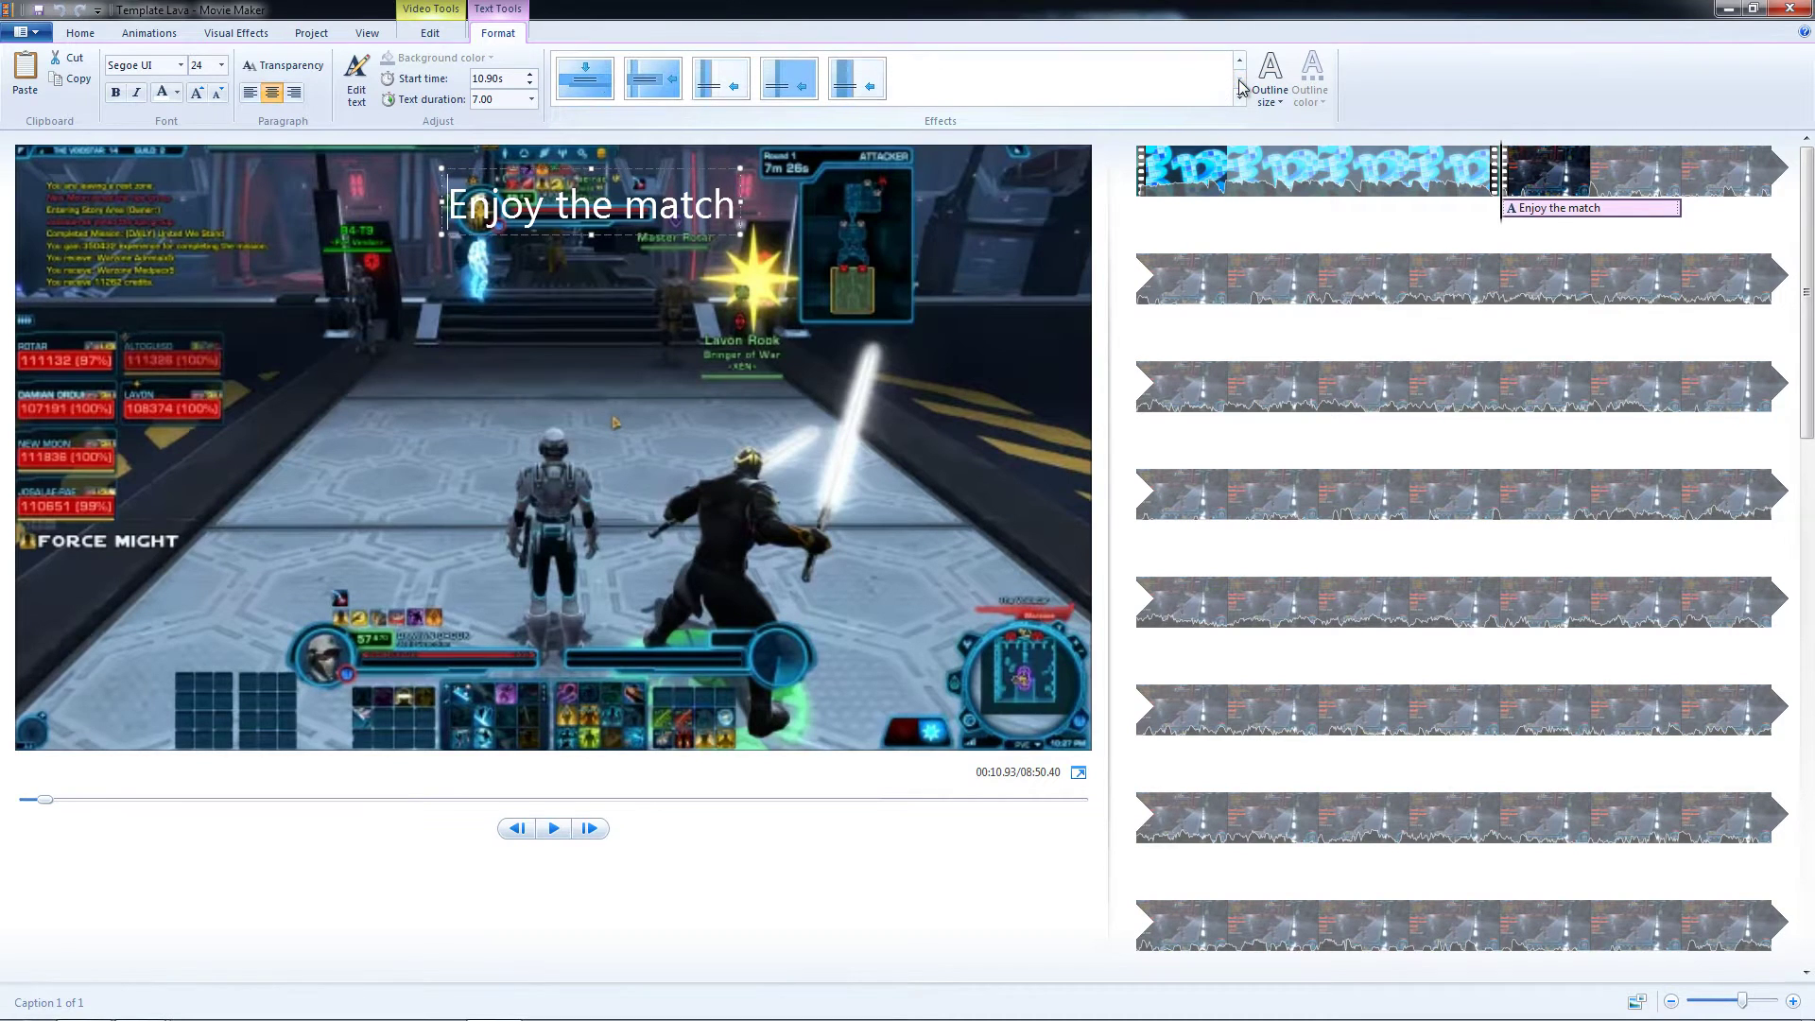
left_click(927, 84)
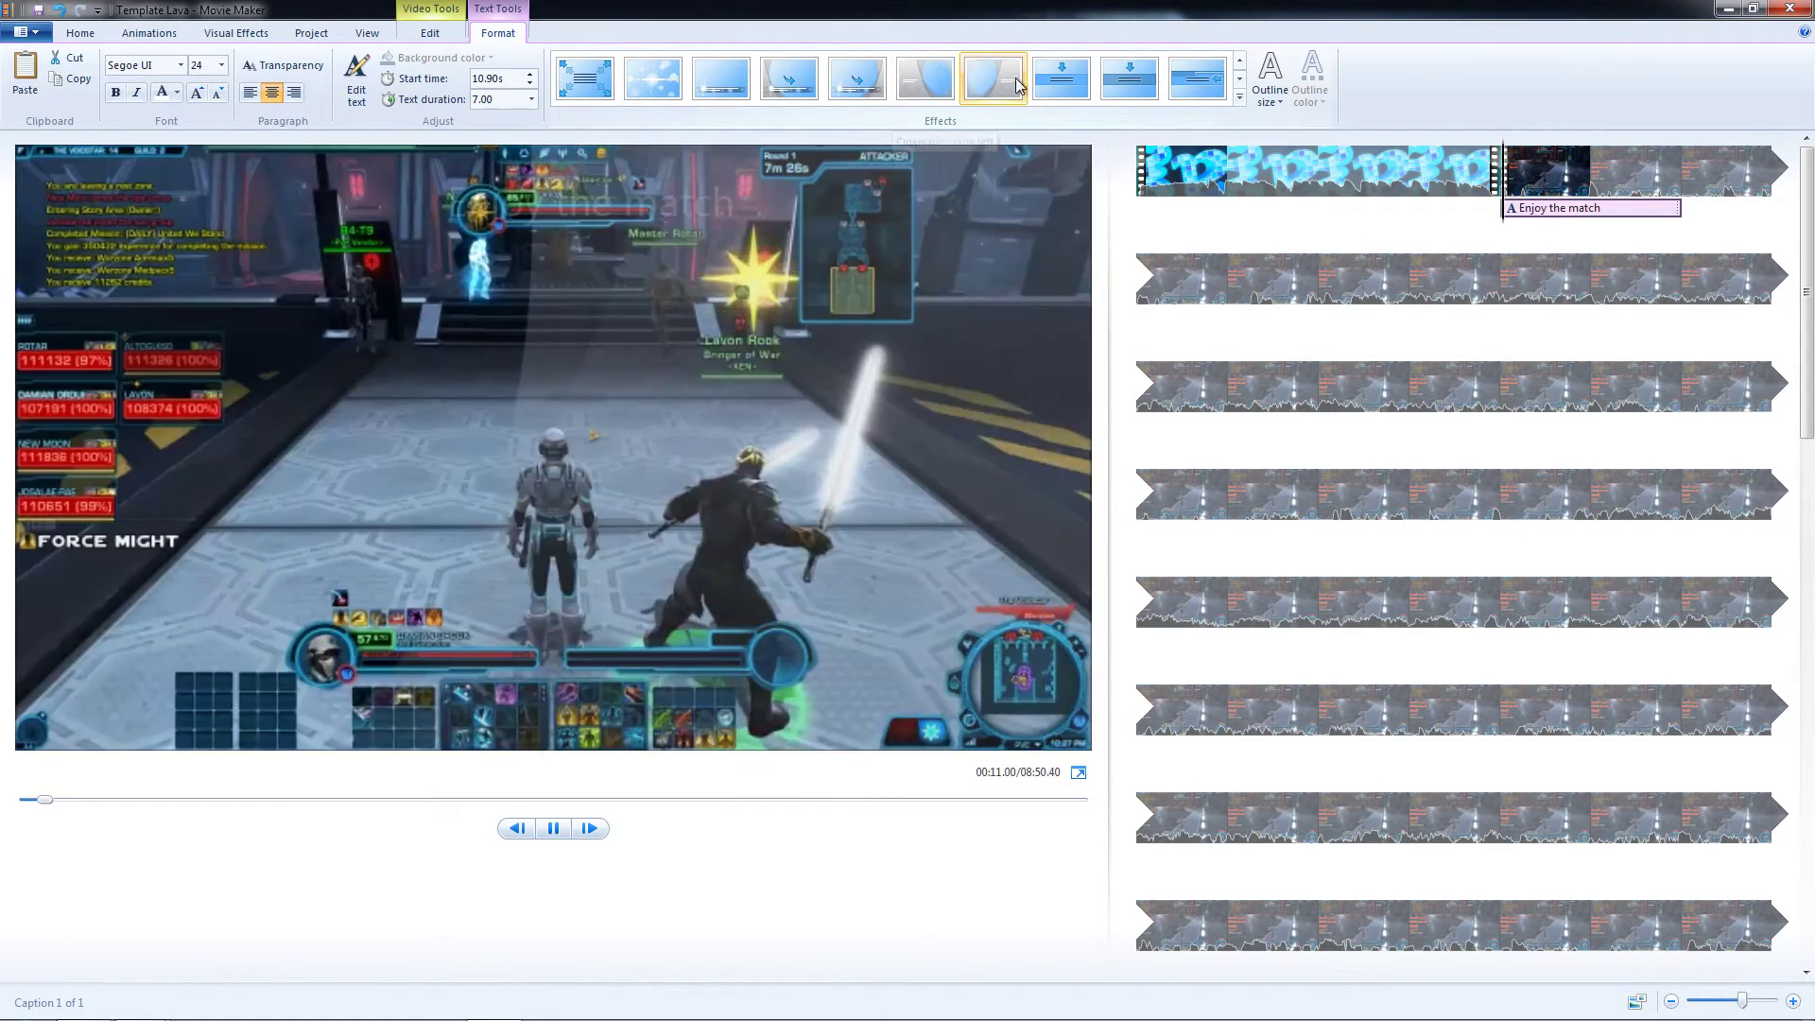
left_click(790, 83)
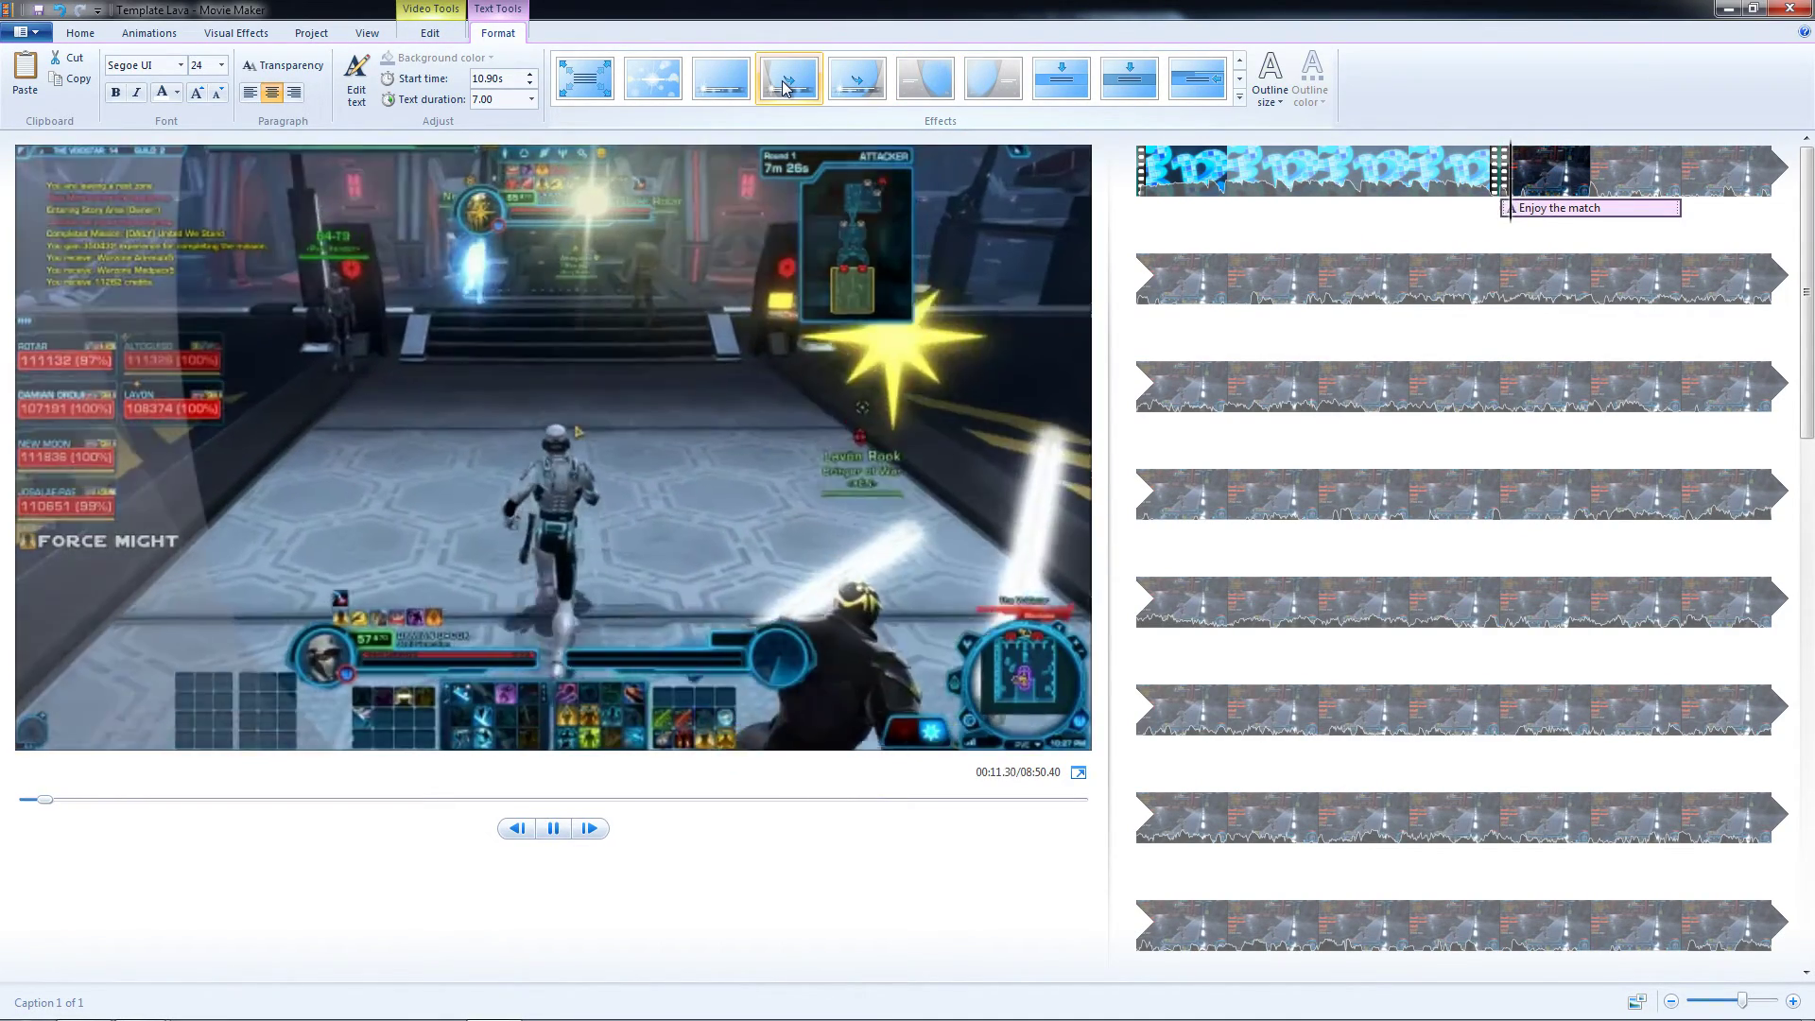
left_click(719, 81)
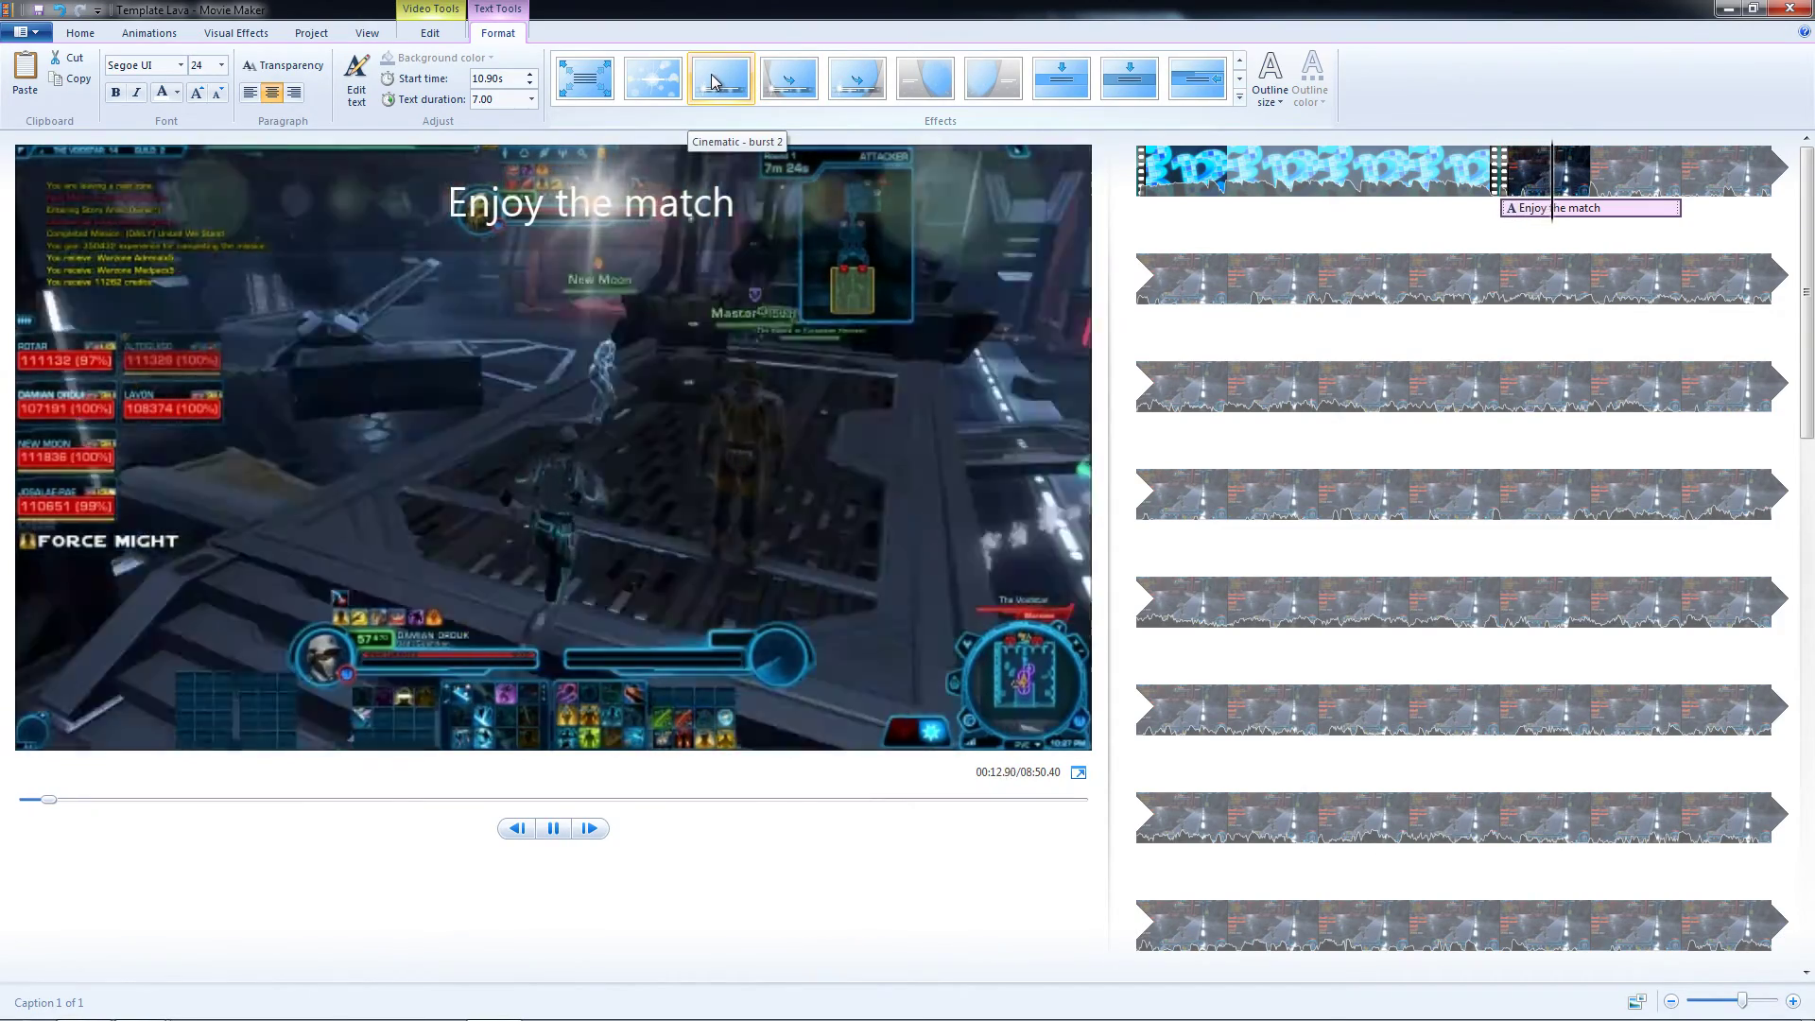
left_click(650, 78)
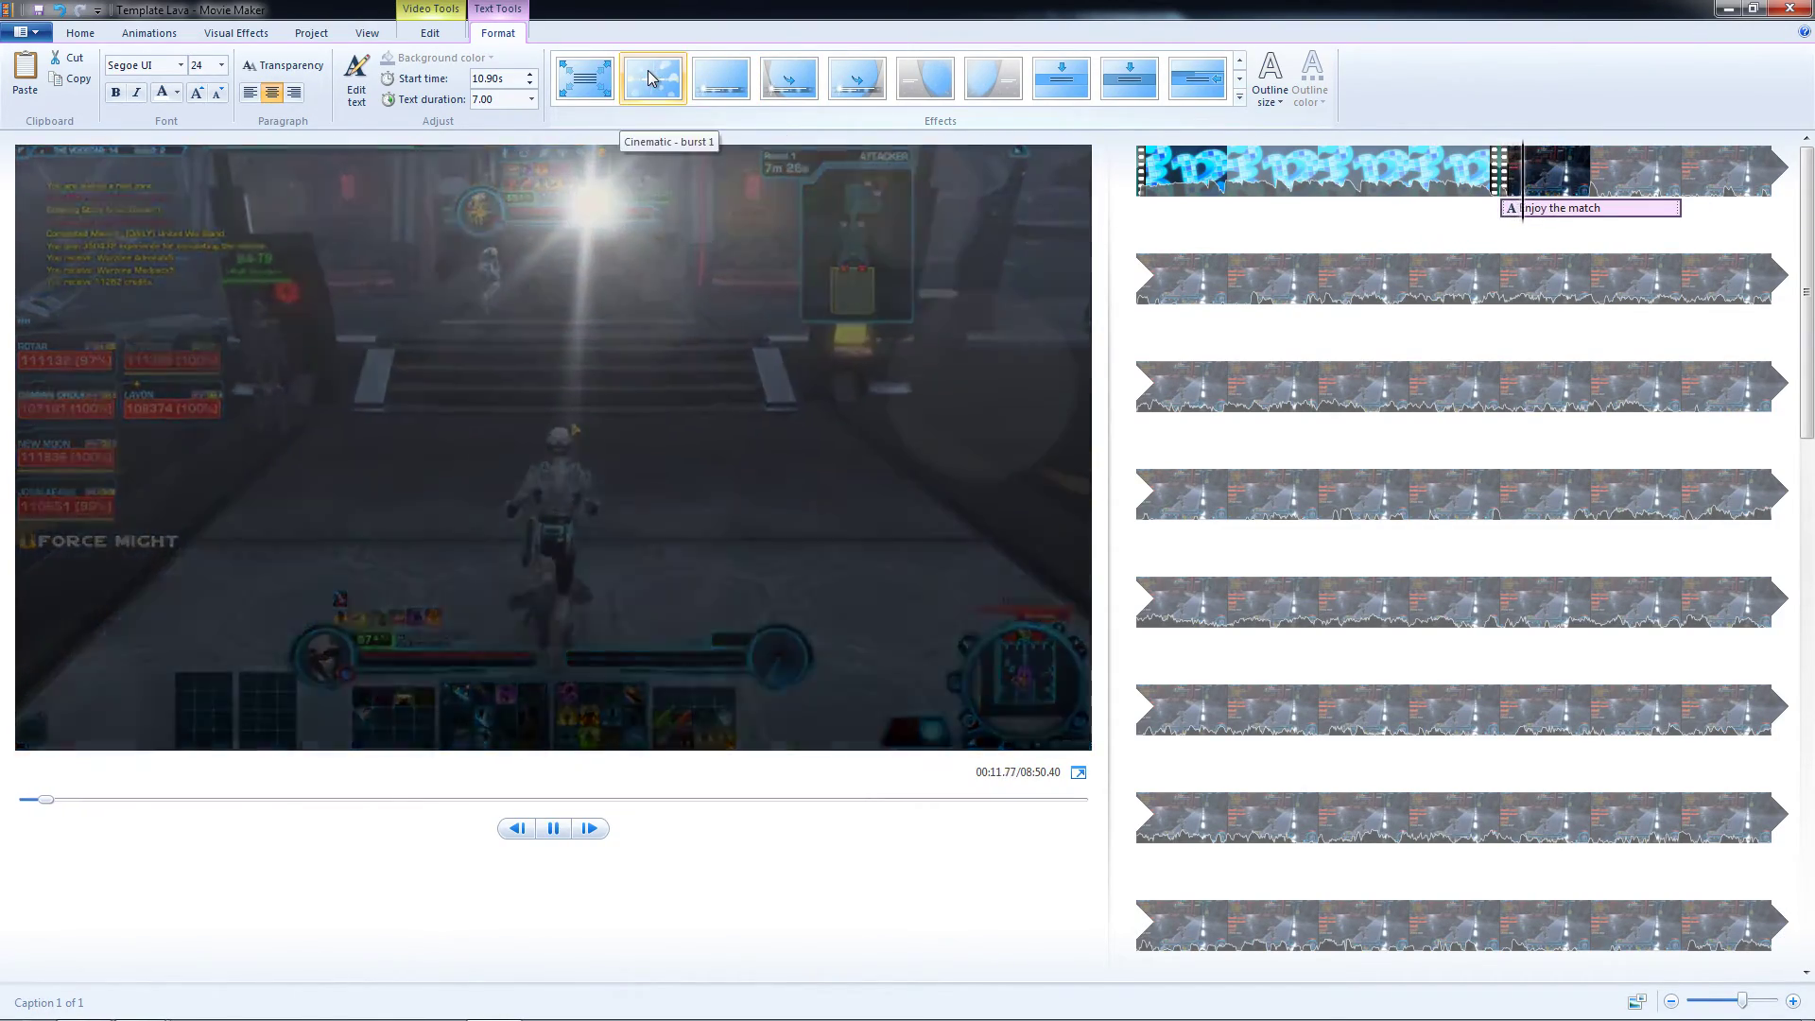
left_click(584, 79)
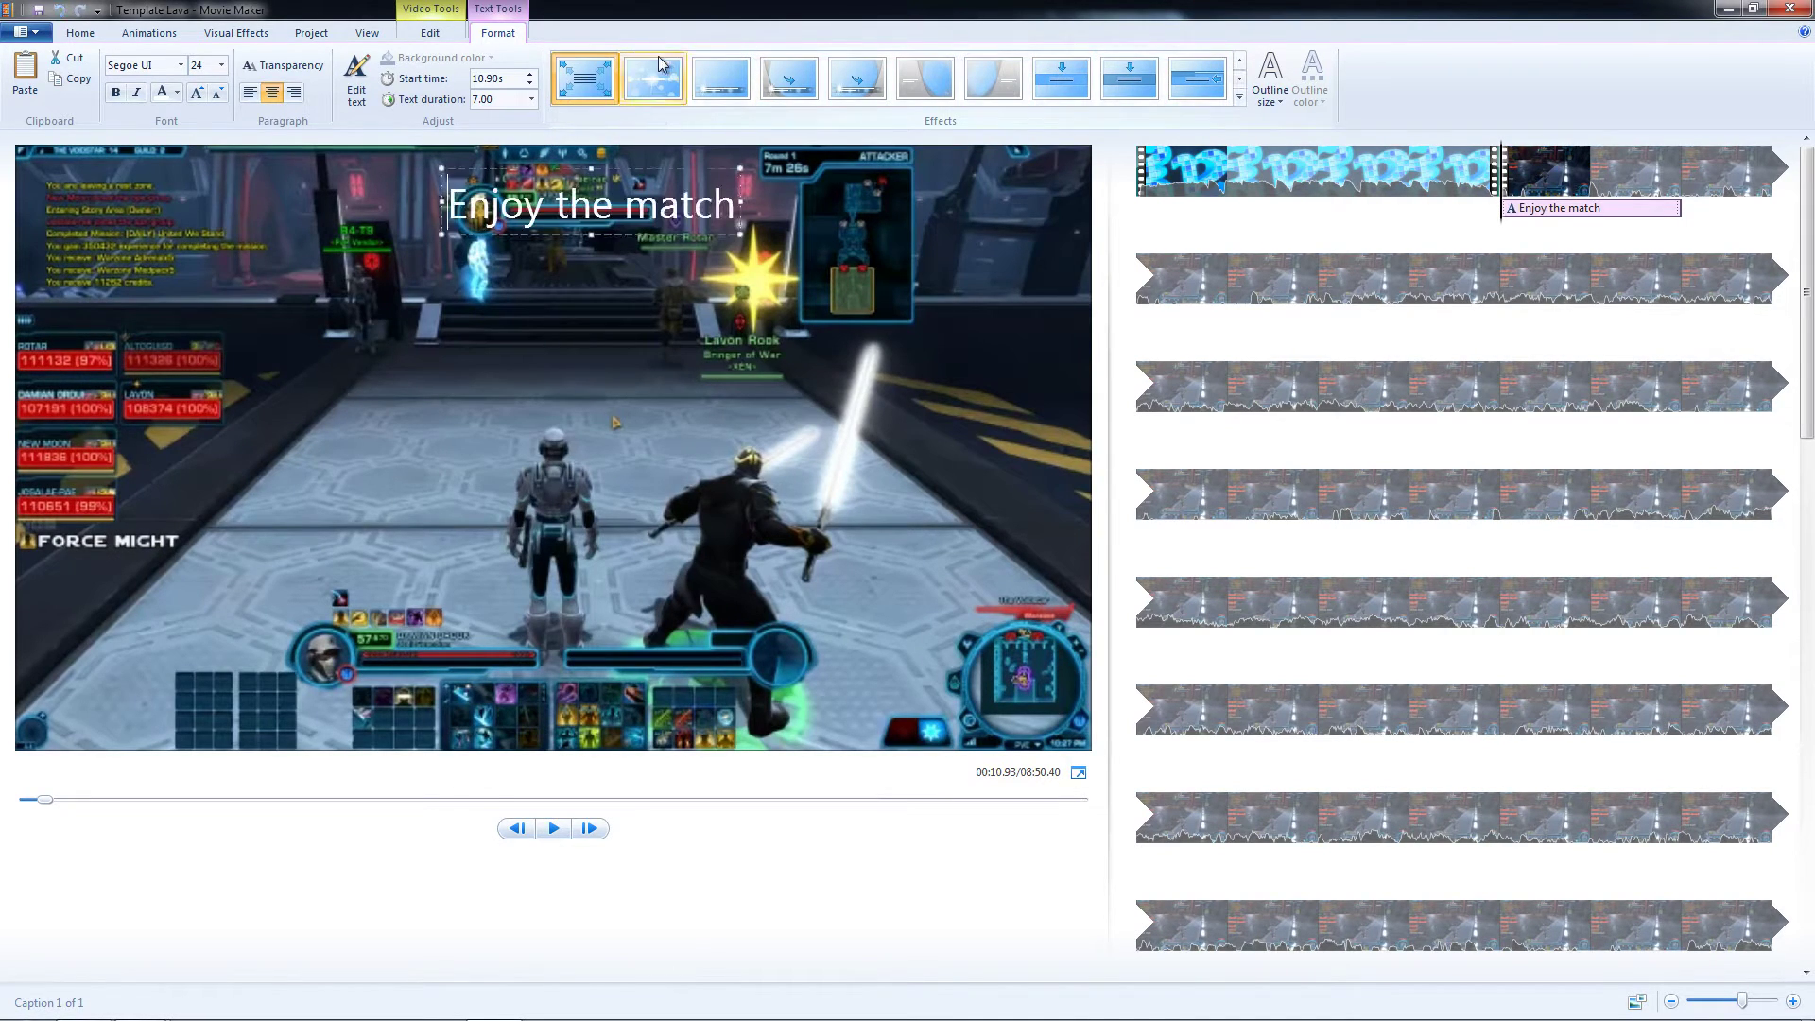
left_click(581, 87)
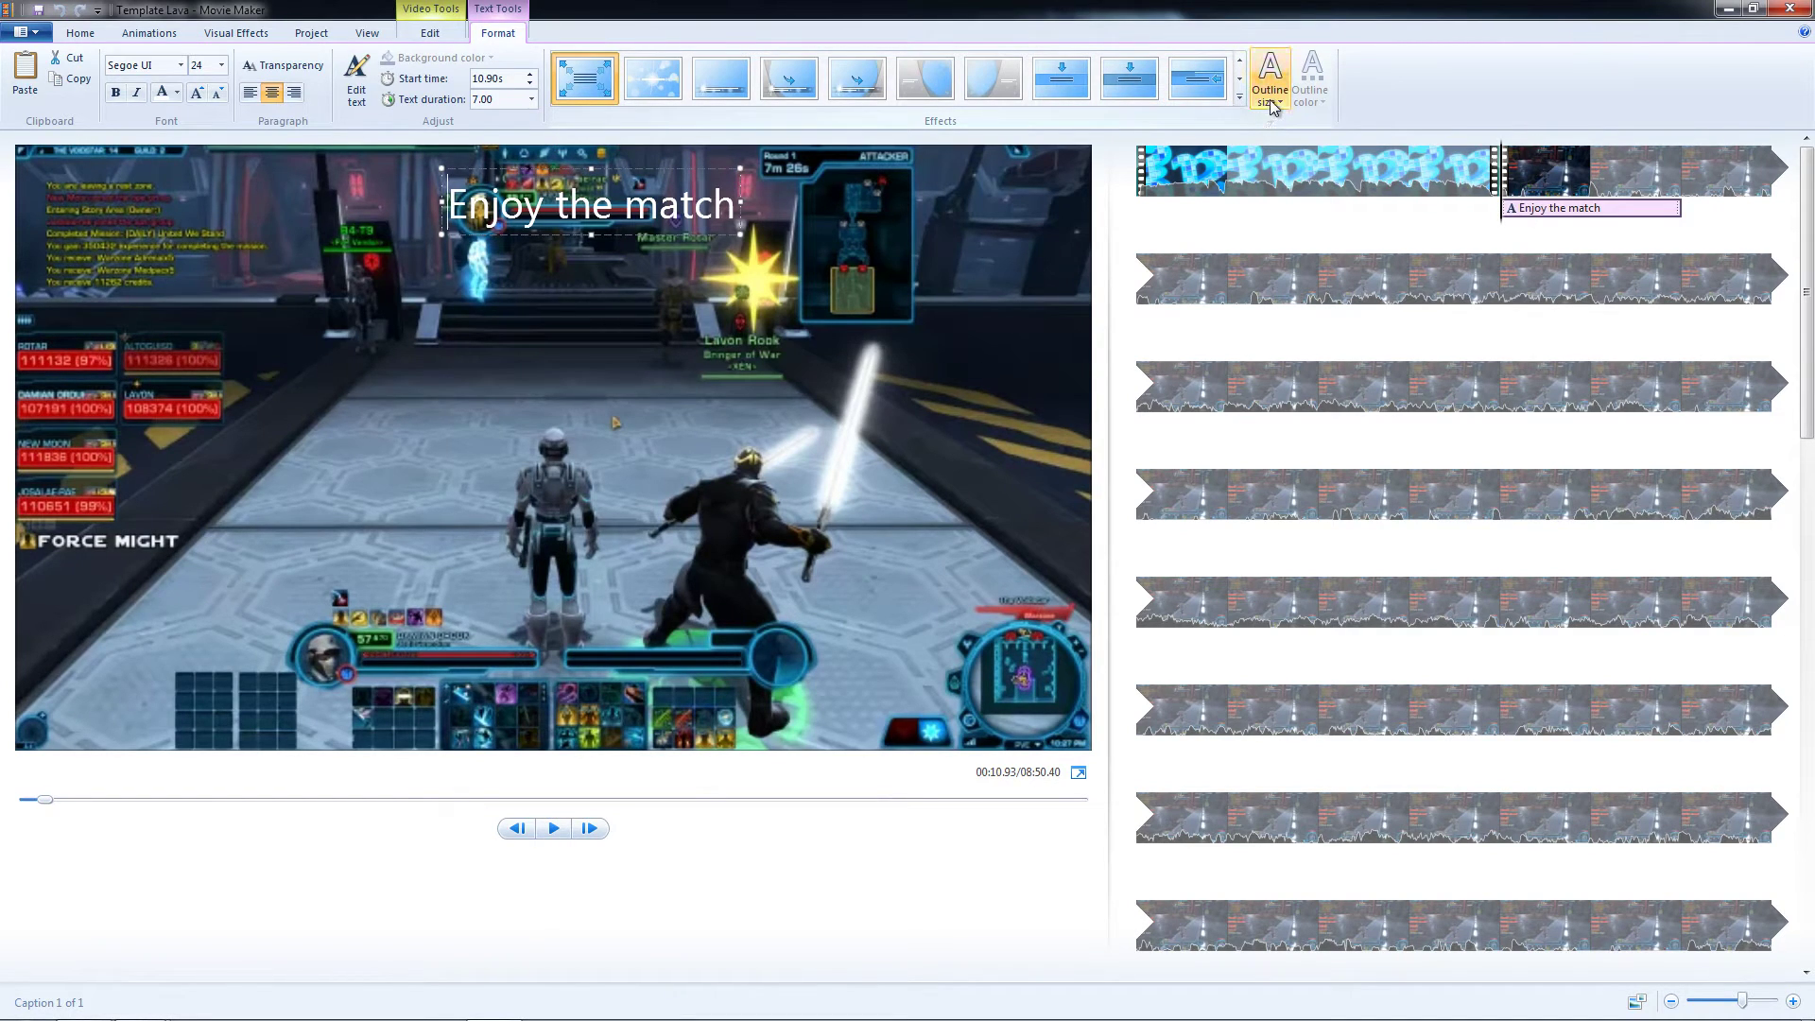
Give the caption a narrow black outline and play the clip to check the animated text.
left_click(1275, 104)
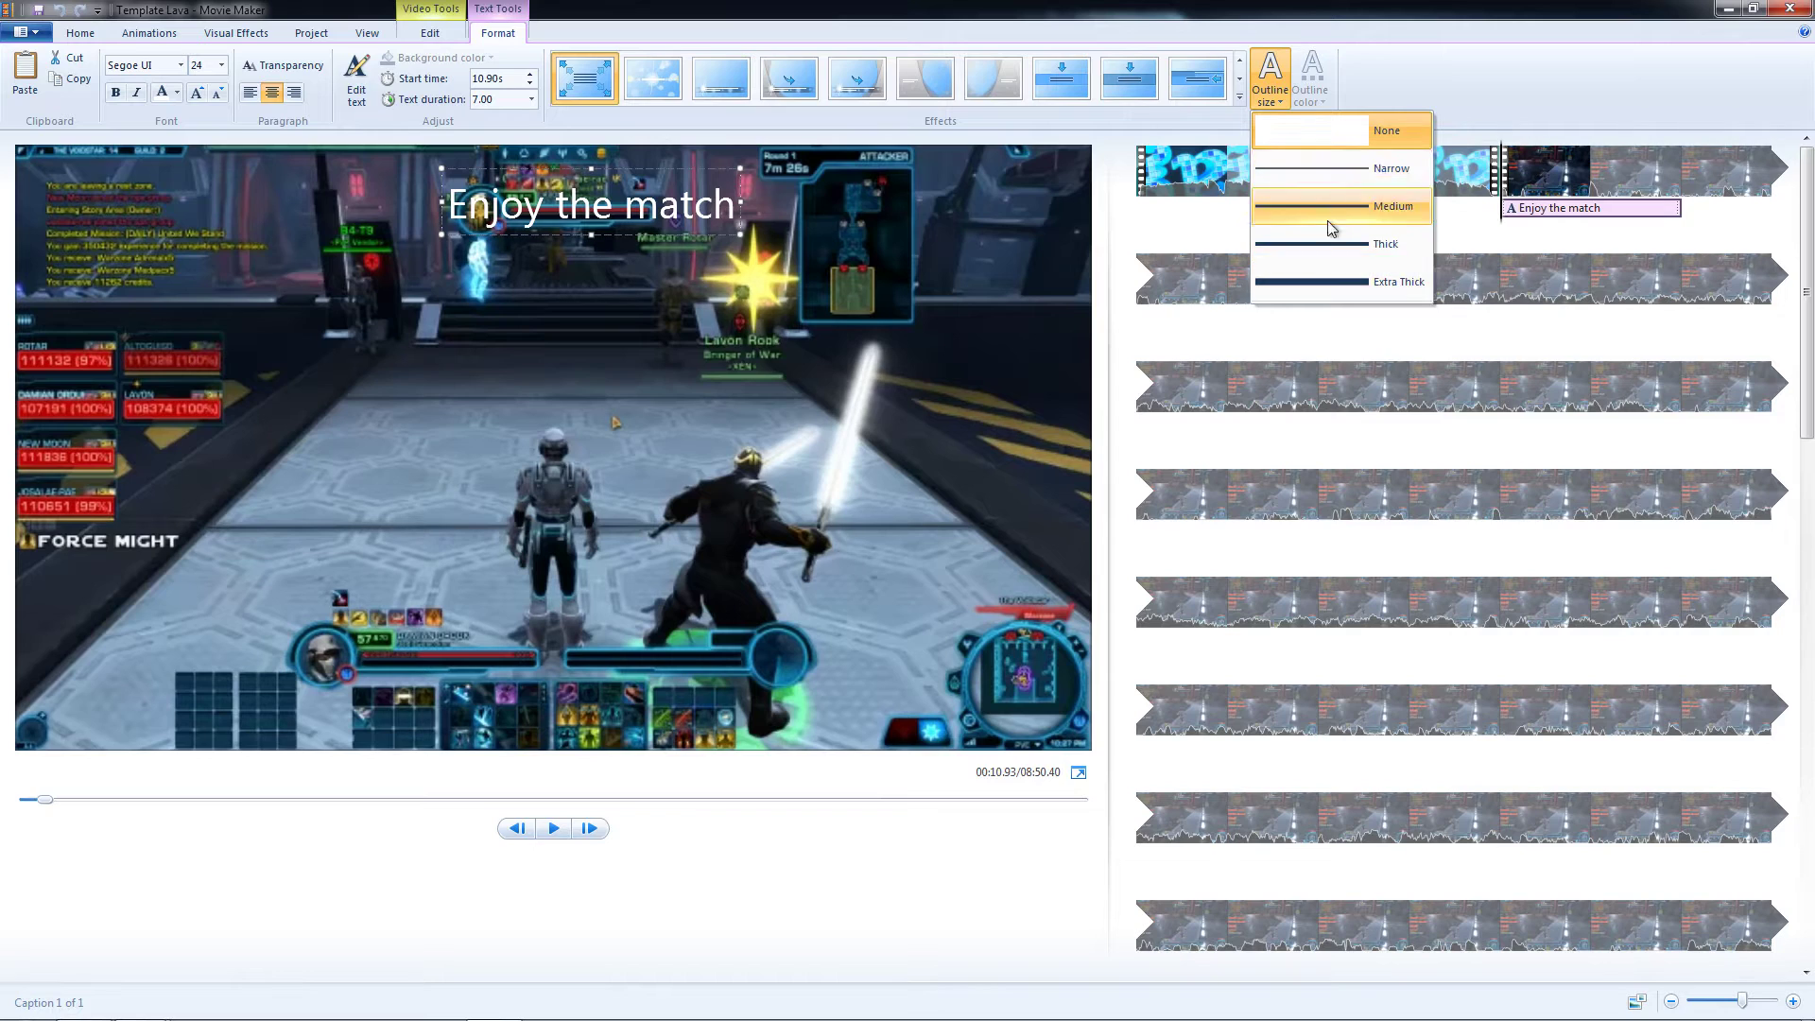
left_click(1326, 170)
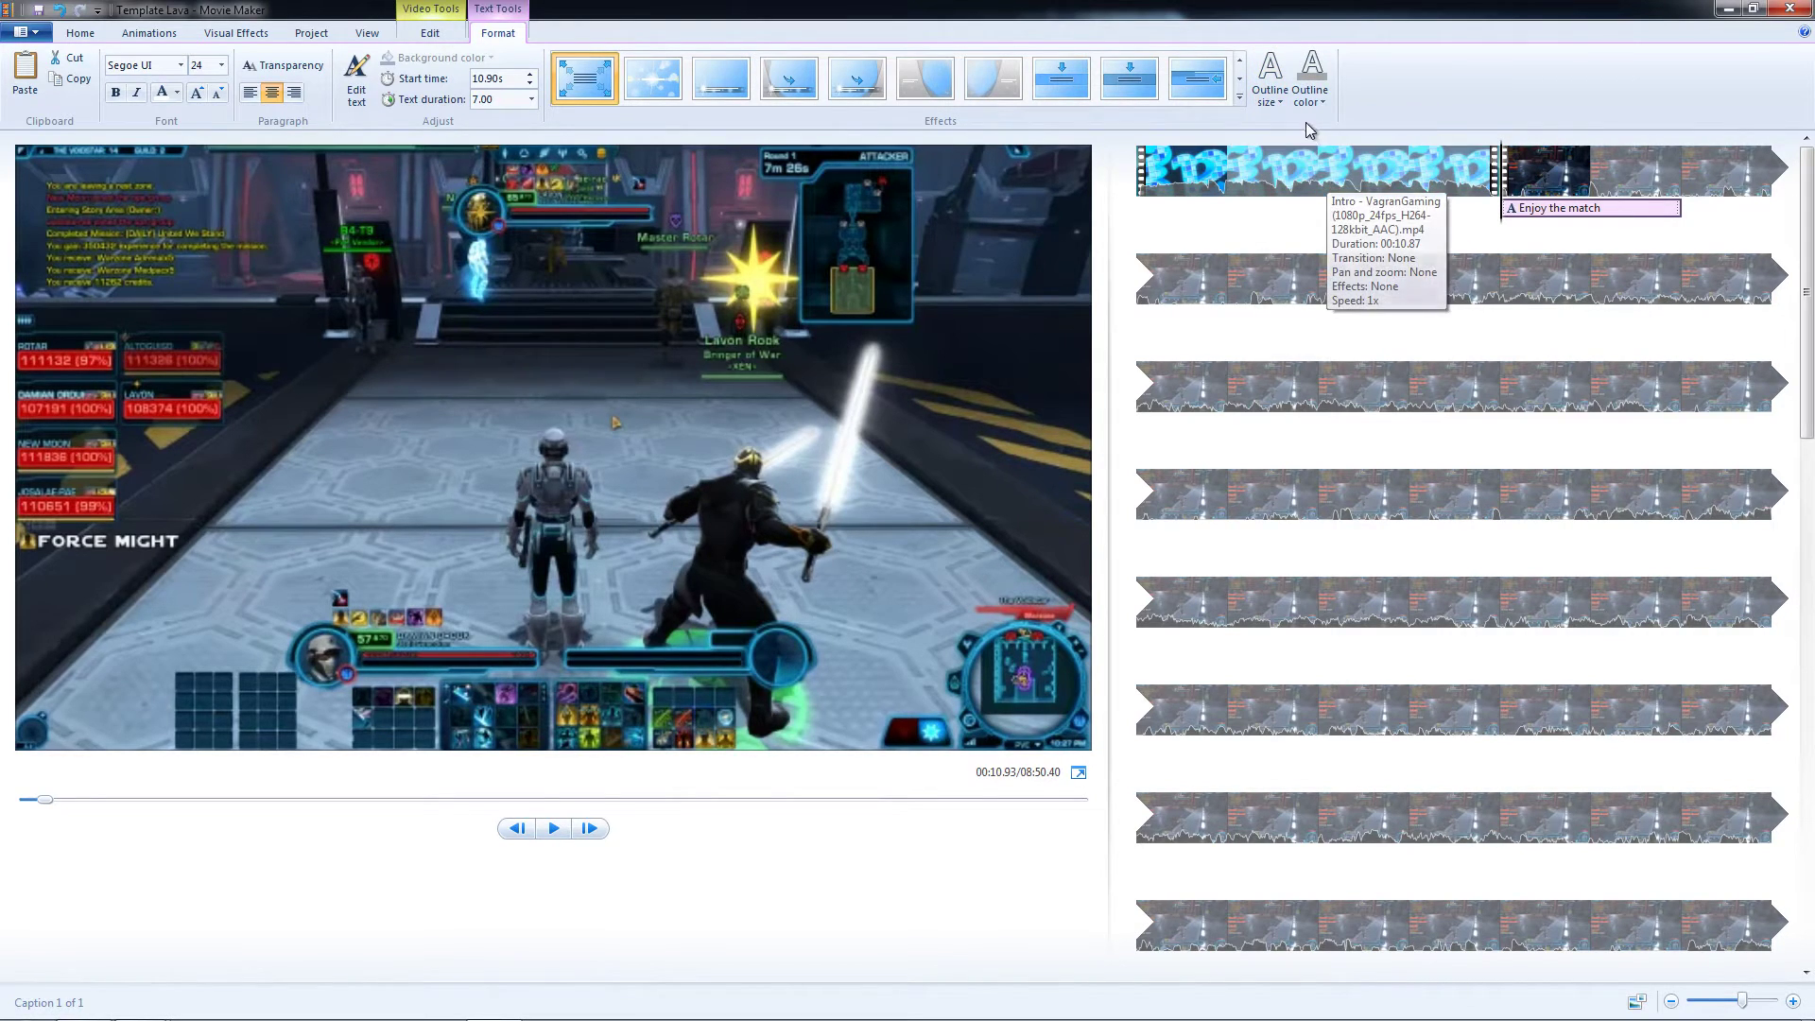
left_click(1316, 95)
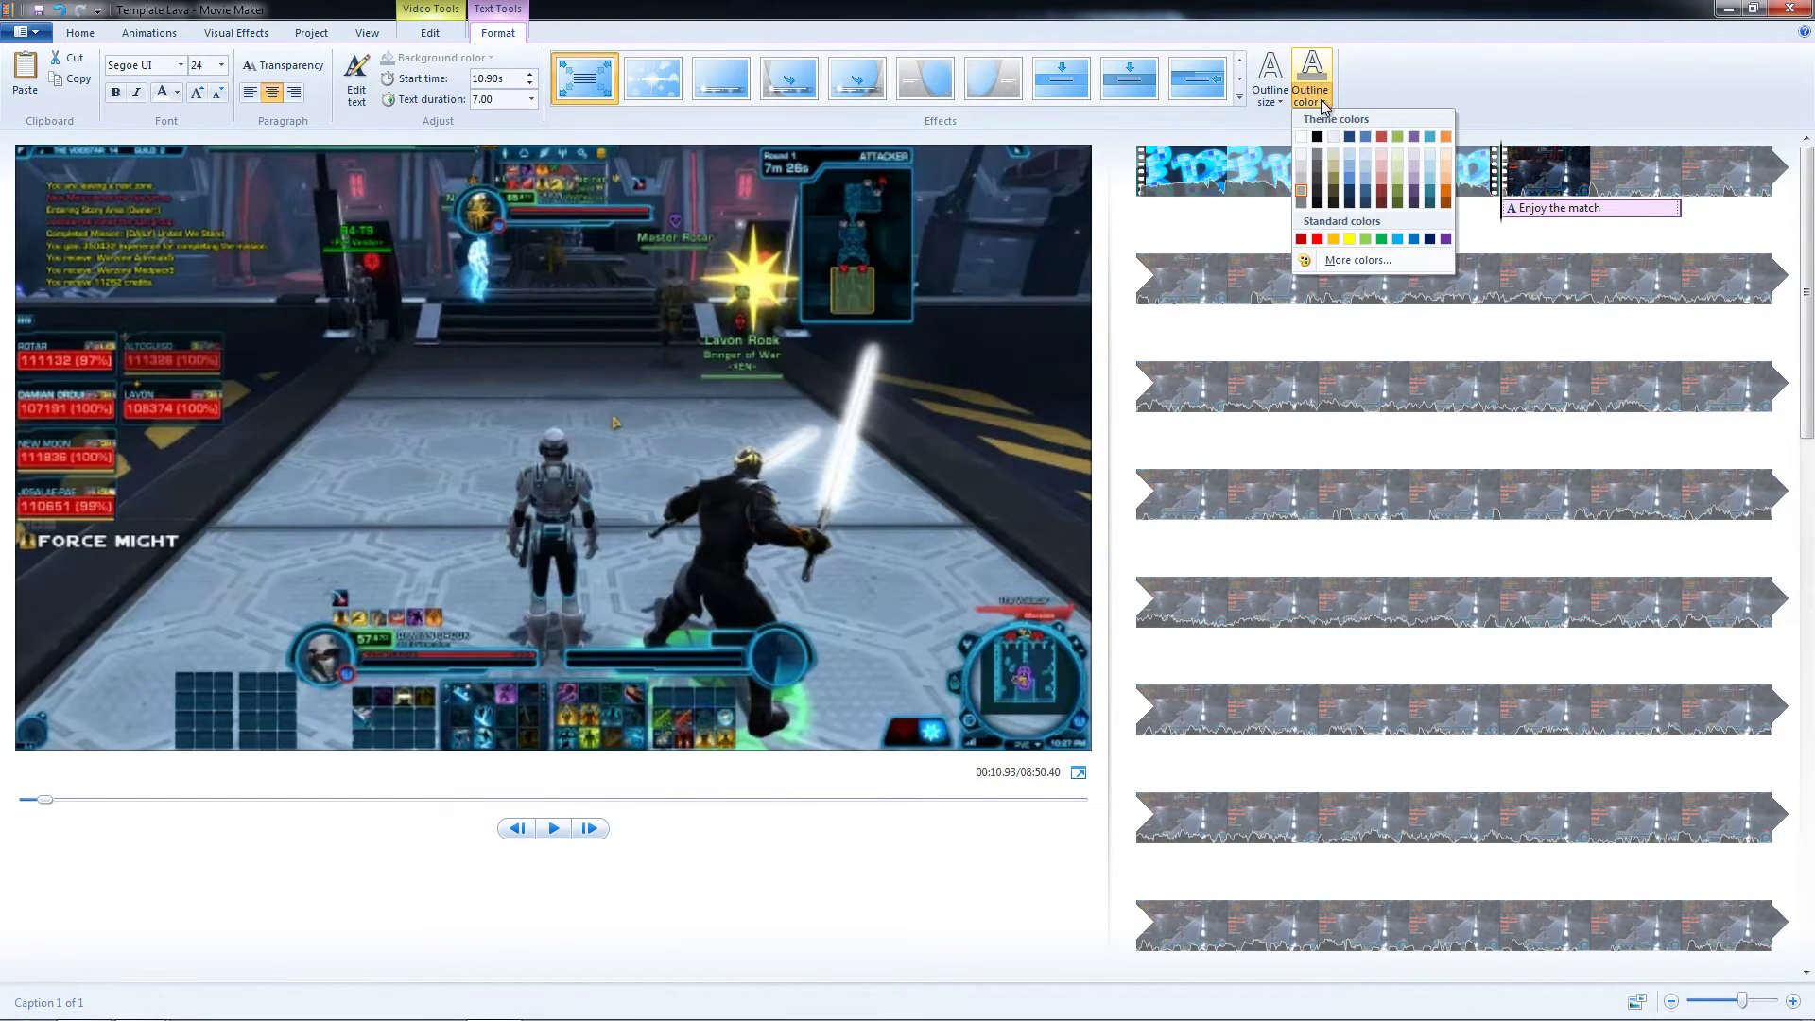
left_click(1318, 202)
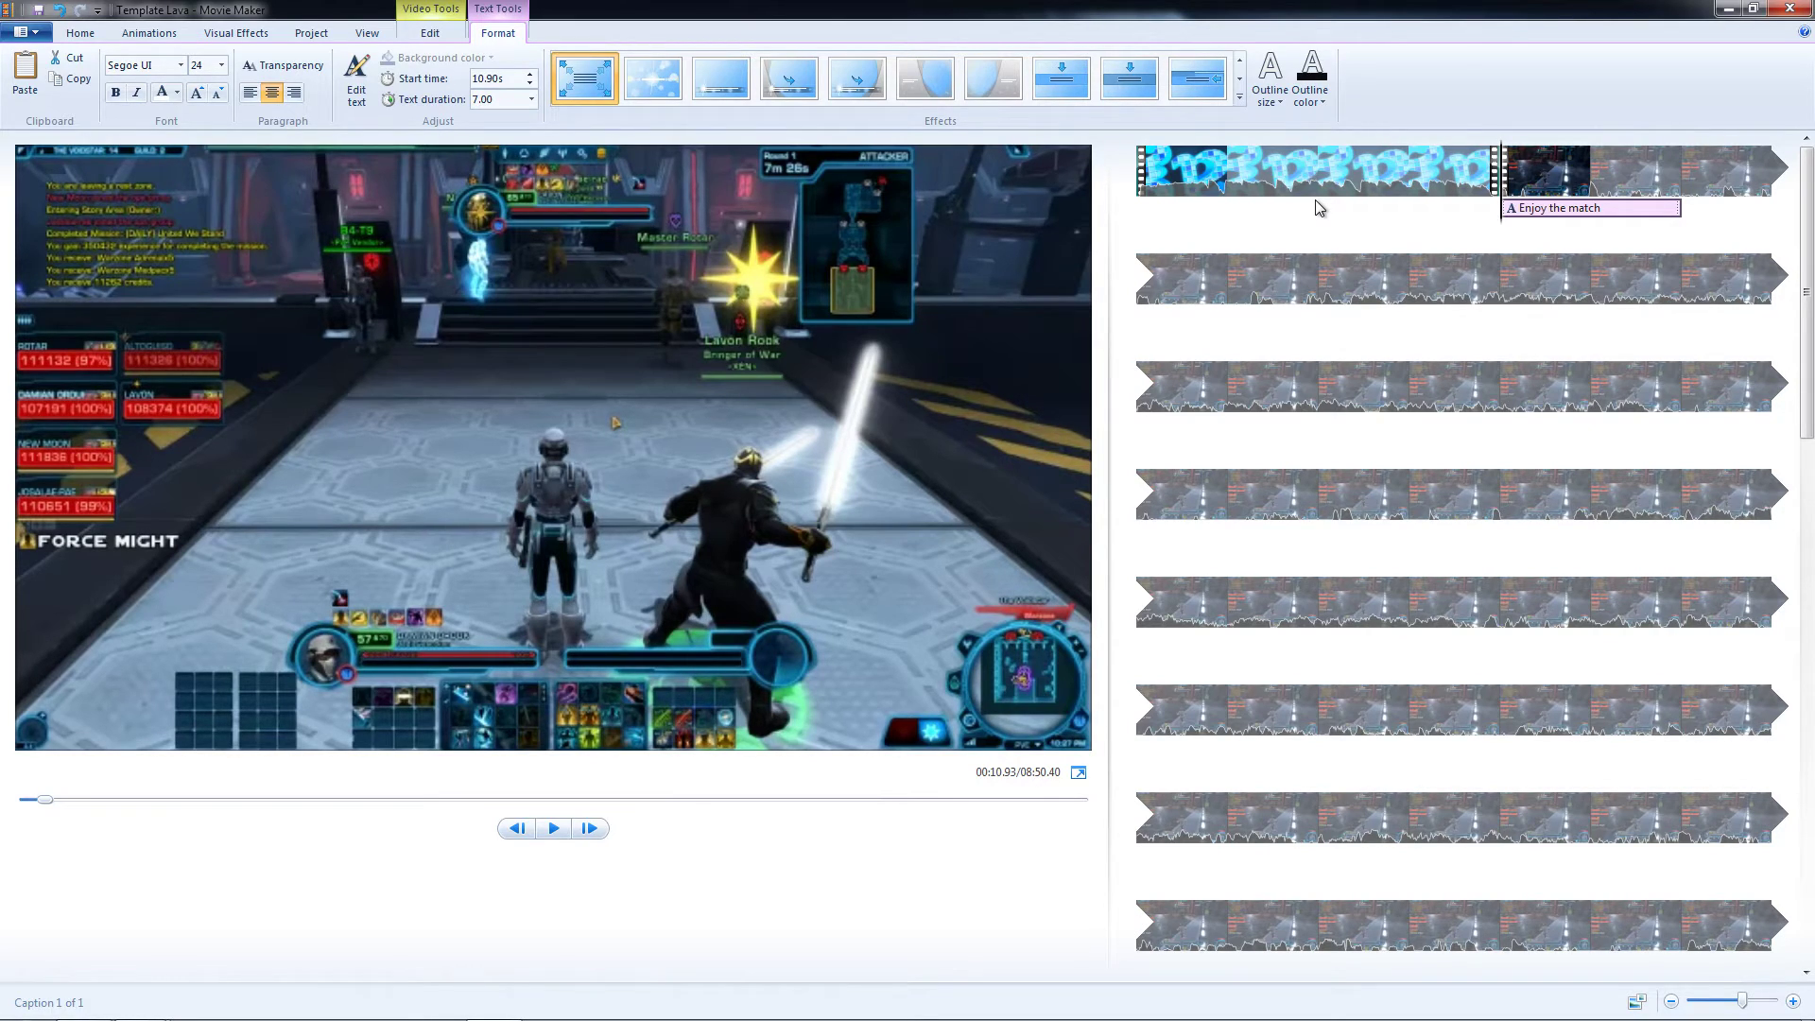
left_click(555, 829)
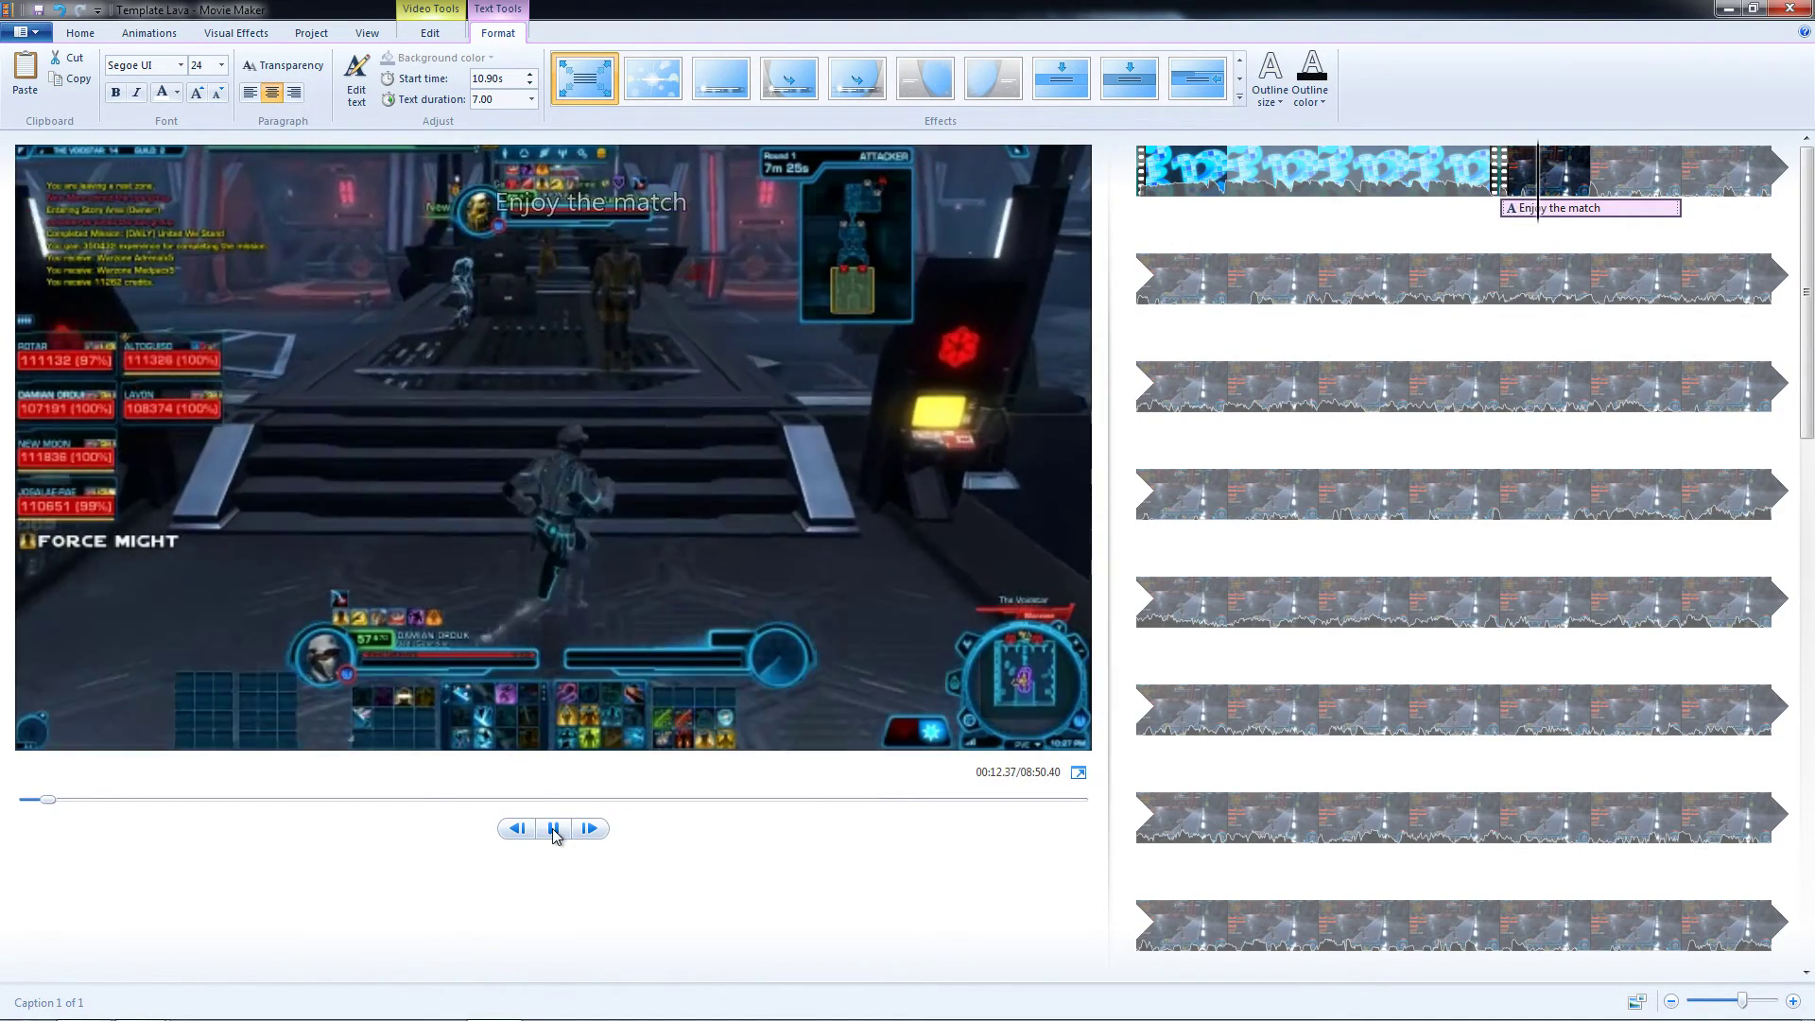
left_click(555, 832)
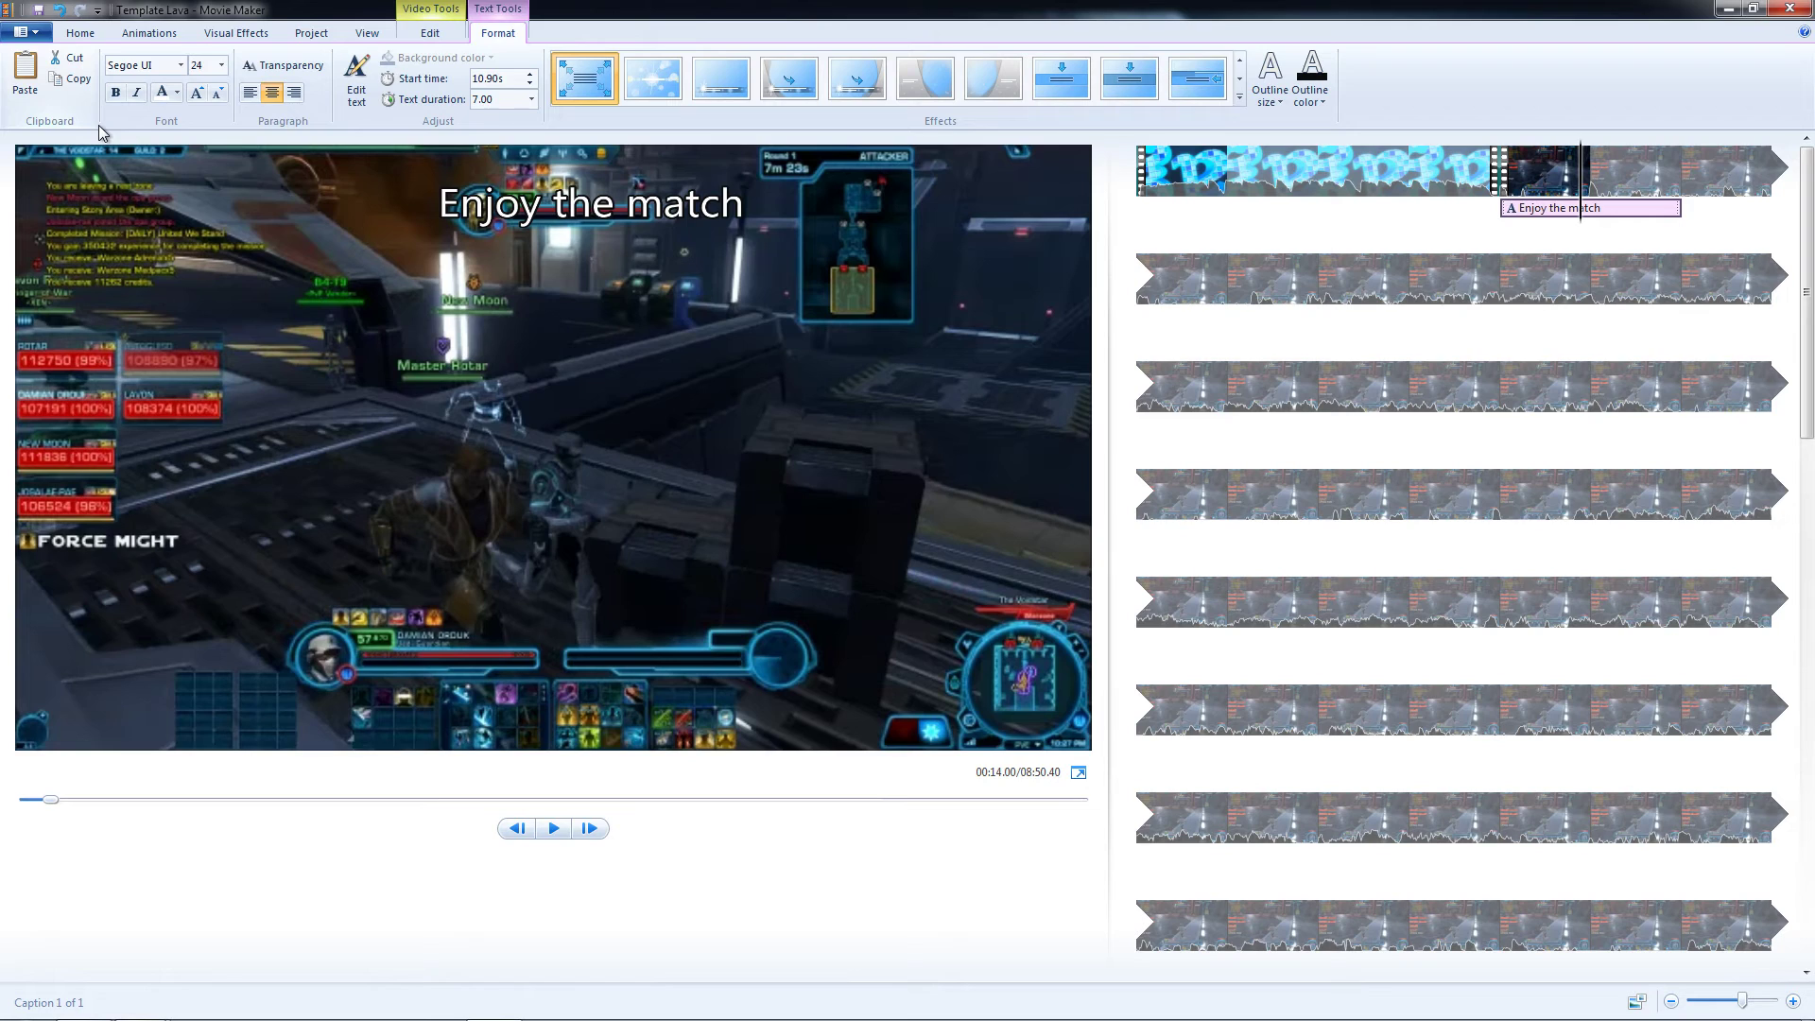
Find the 1080 60fps test setting among the options for saving the movie.
left_click(83, 34)
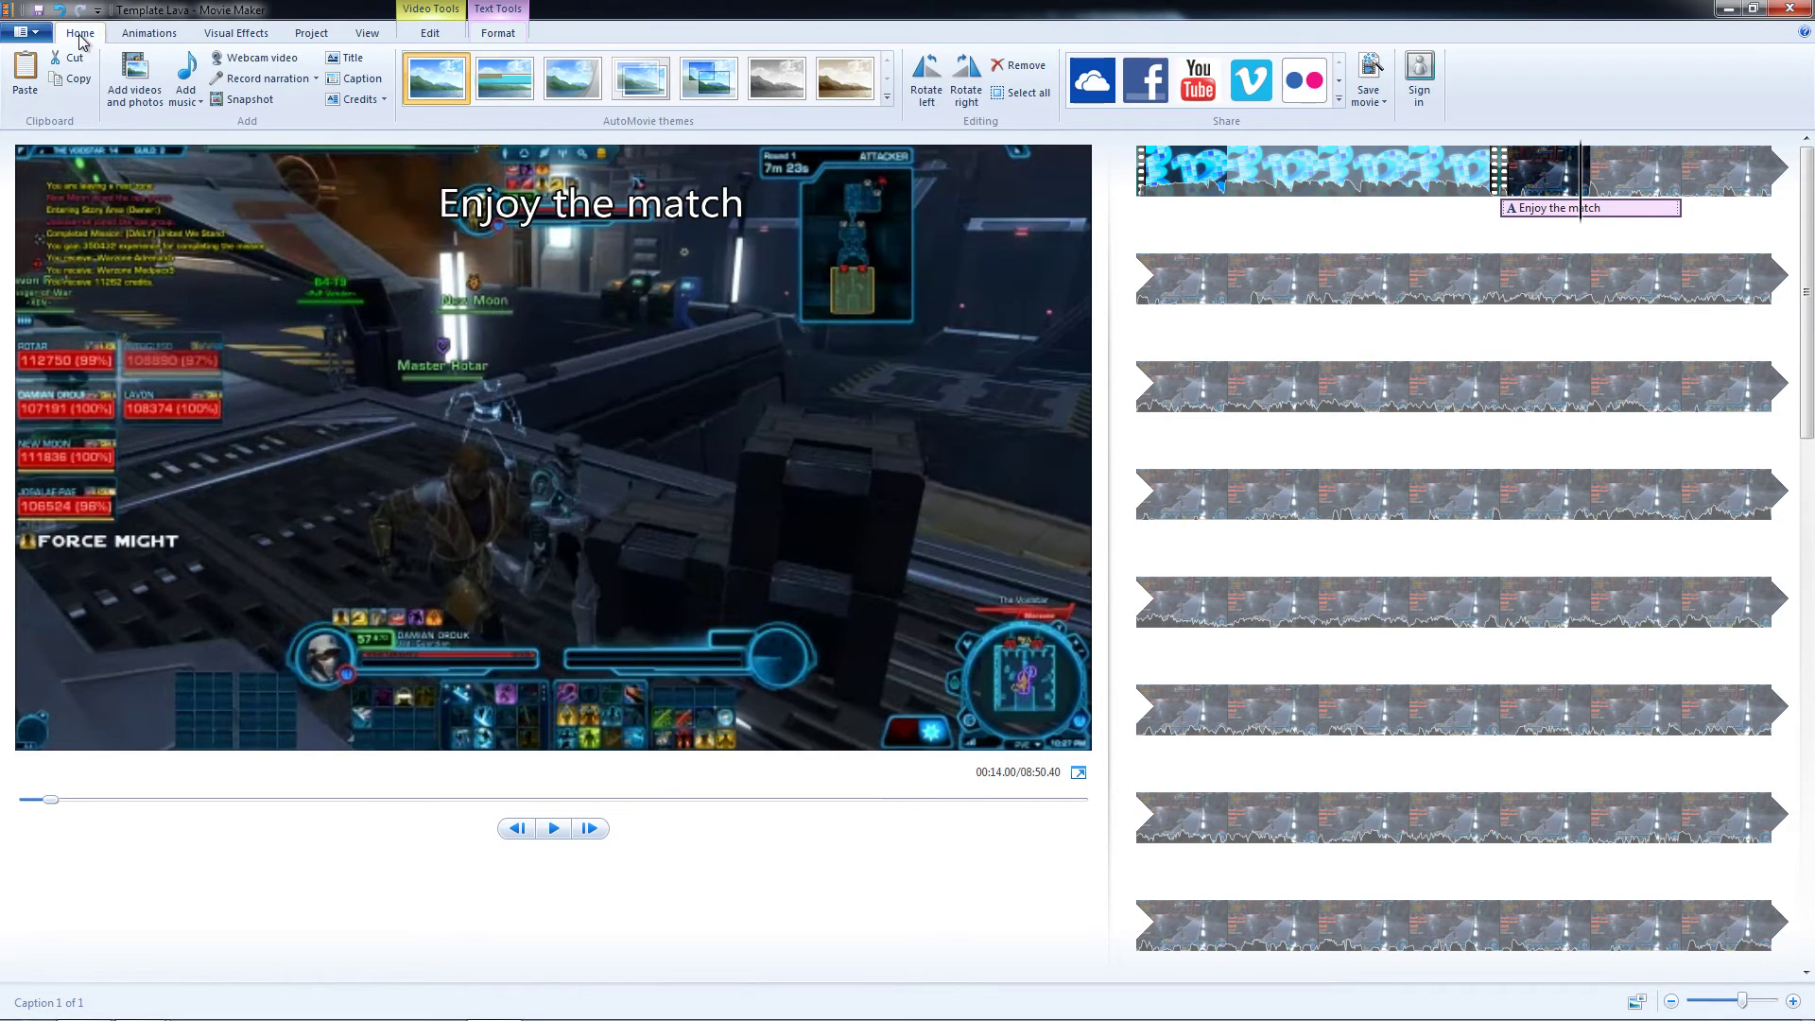
left_click(1368, 96)
scroll(1443, 751, "down", 5)
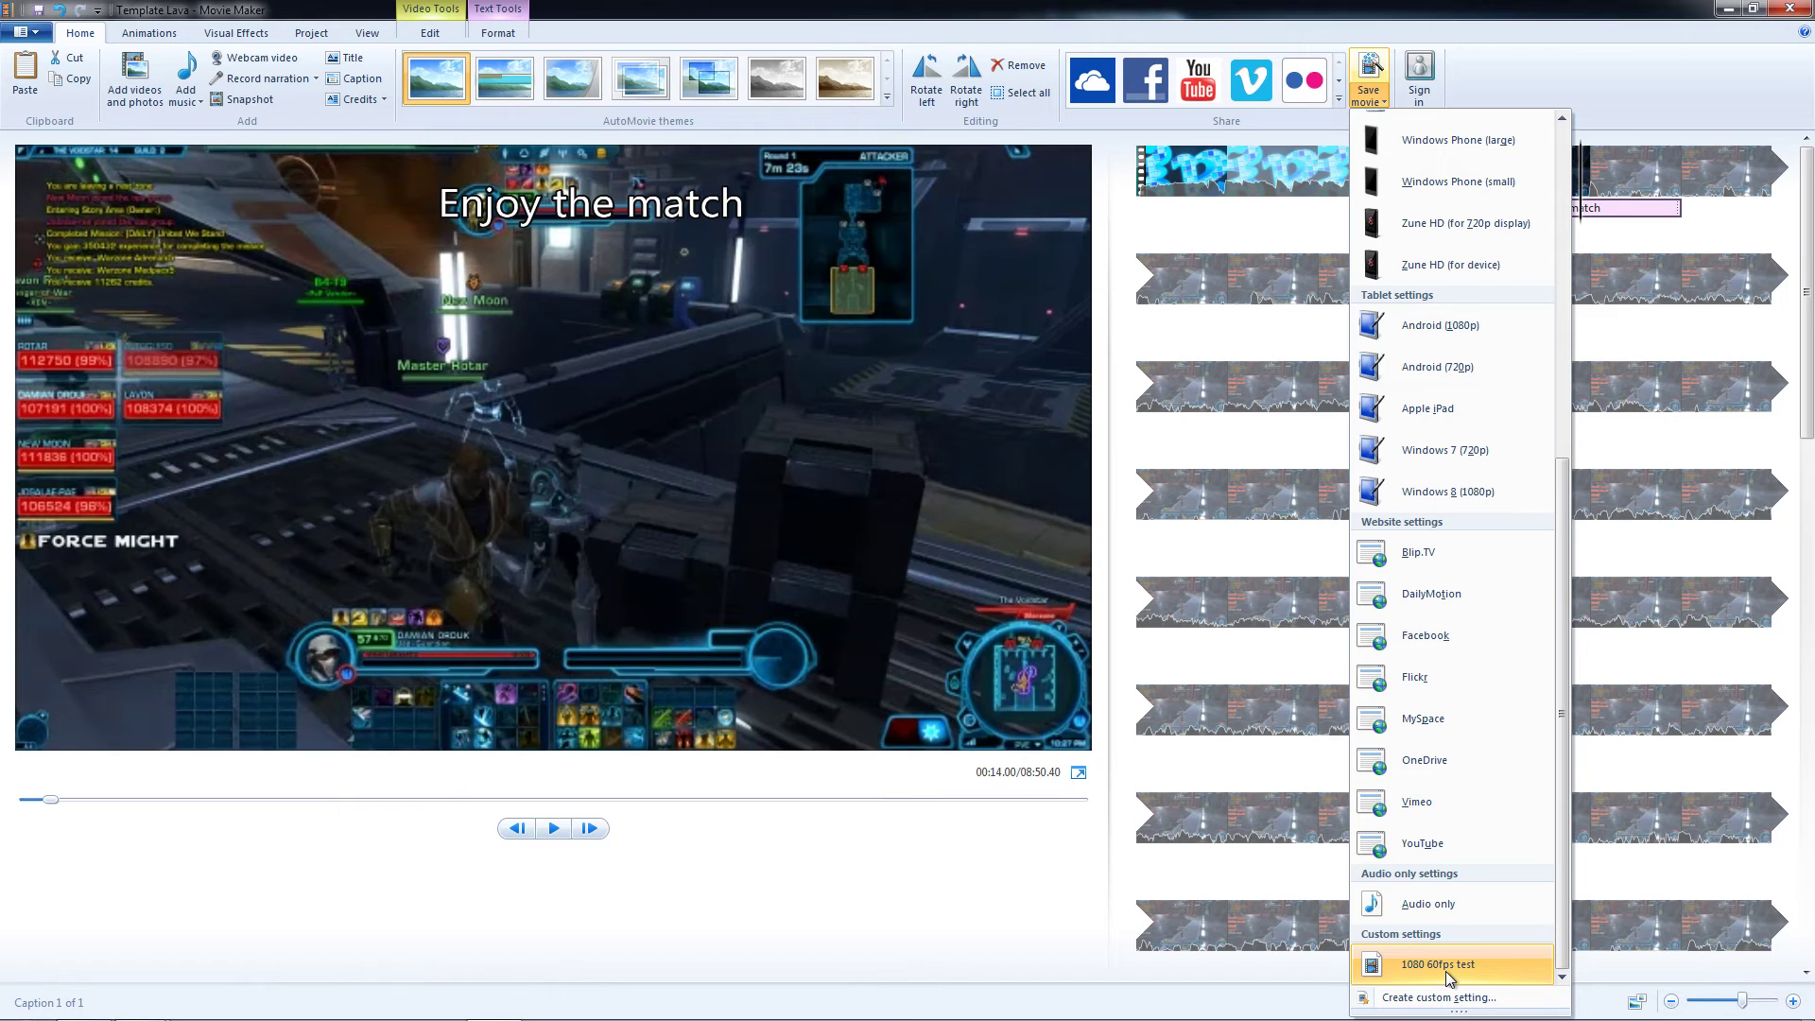
left_click_drag(1572, 963, 1586, 608)
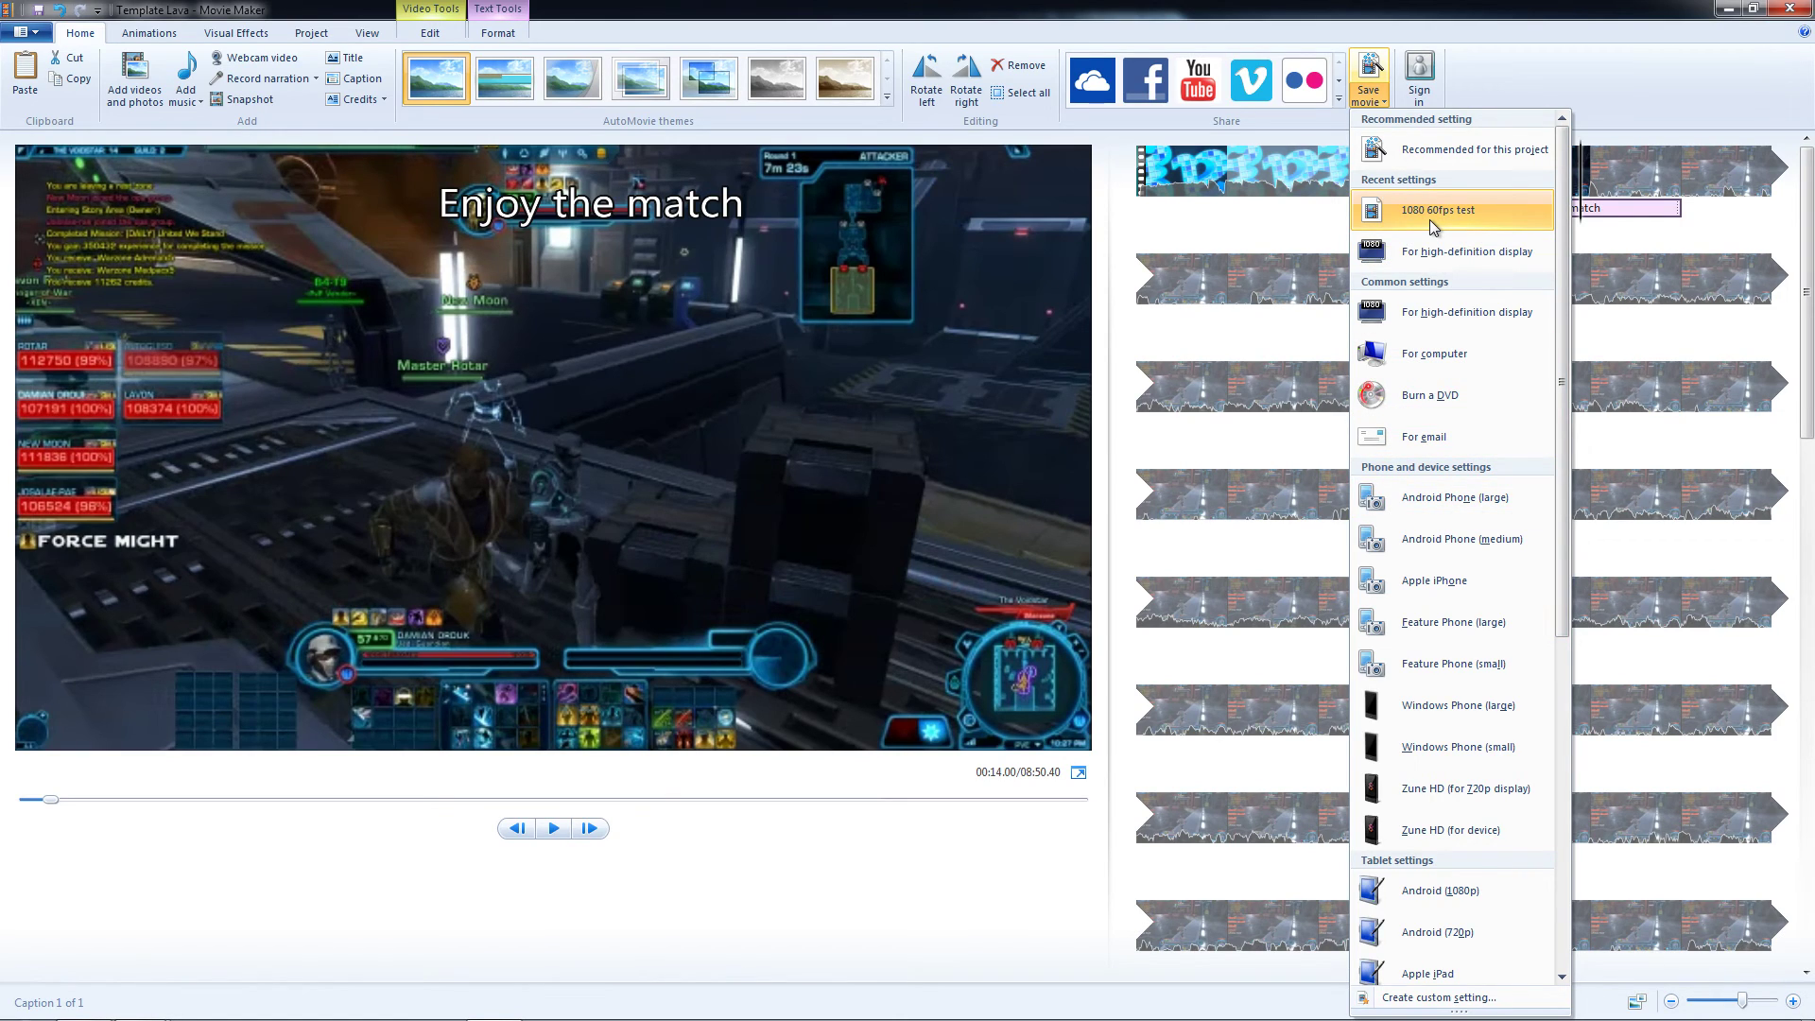